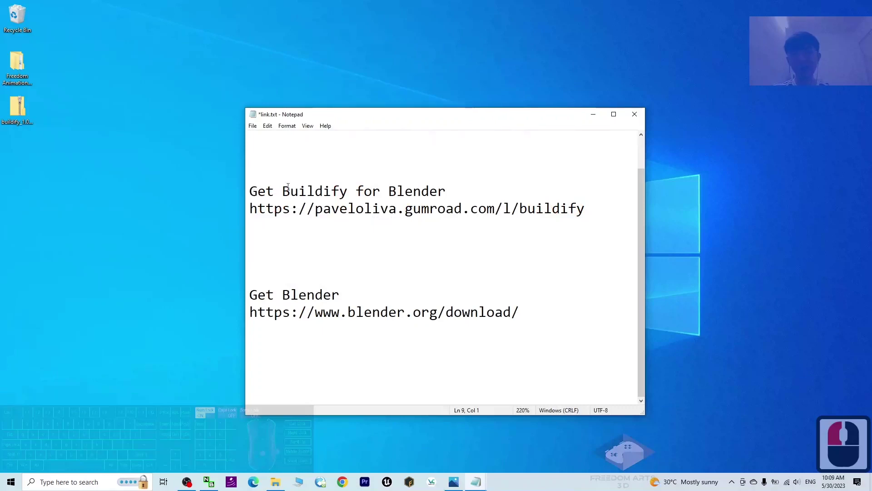
Review the Buildify and Blender download links in the link.txt notes
left_click_drag(456, 191, 288, 195)
double_click(333, 275)
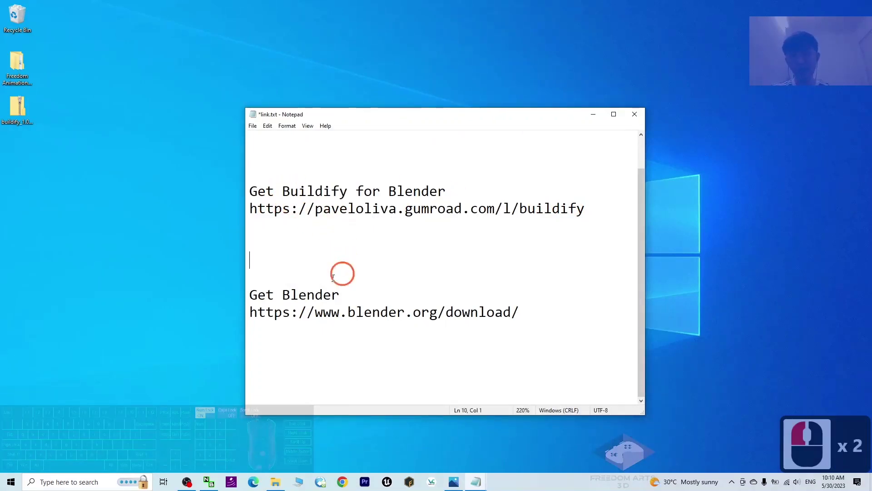
left_click_drag(253, 298, 353, 295)
left_click(356, 291)
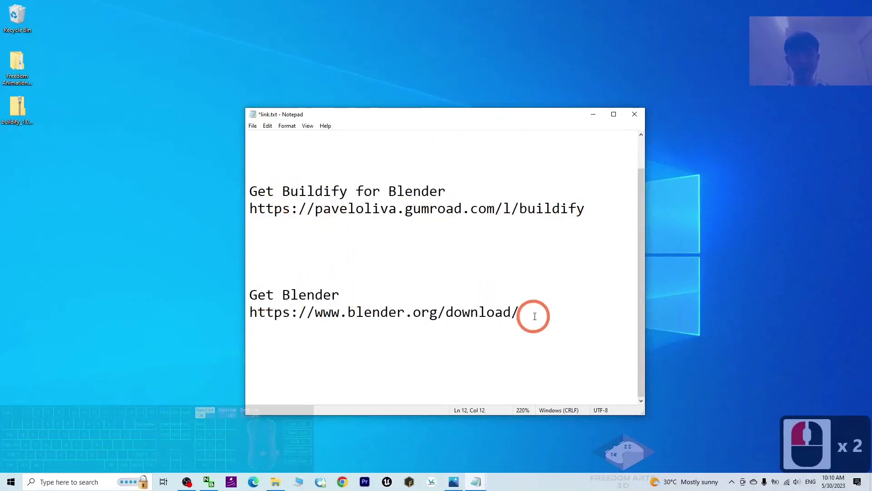
left_click_drag(522, 314, 237, 317)
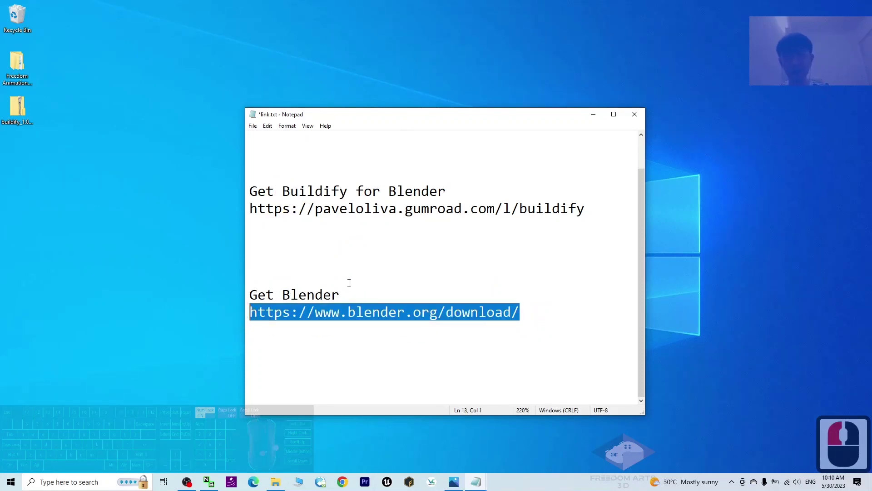
left_click(353, 281)
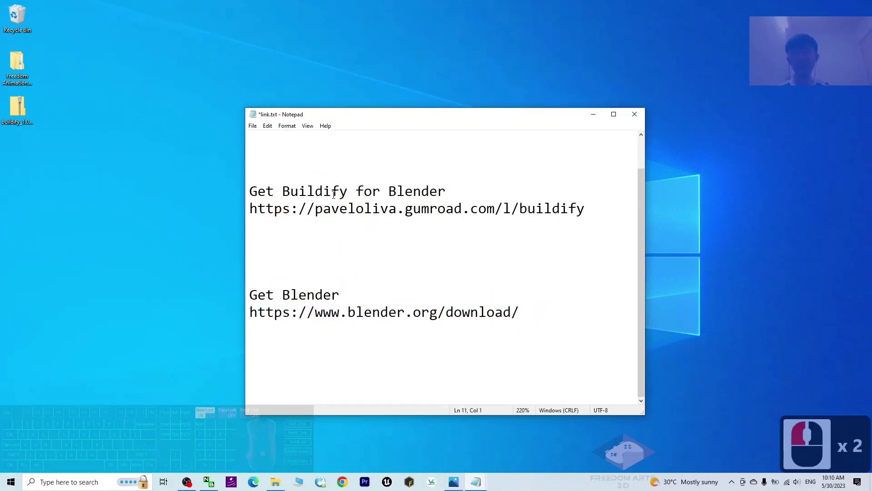
Extract the zipped buildify_1.0 archive into a buildify_1.0 folder on the Desktop and select buildify_1.0.blend in it
left_click(17, 134)
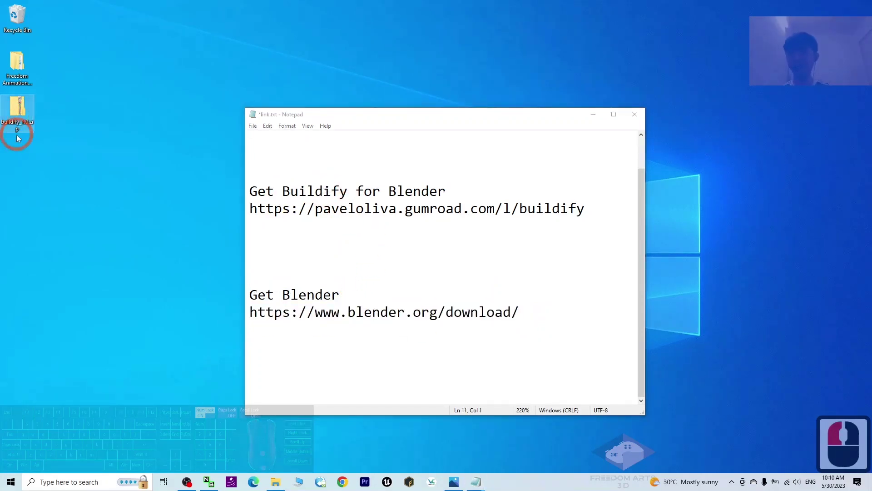
right_click(20, 109)
left_click(56, 136)
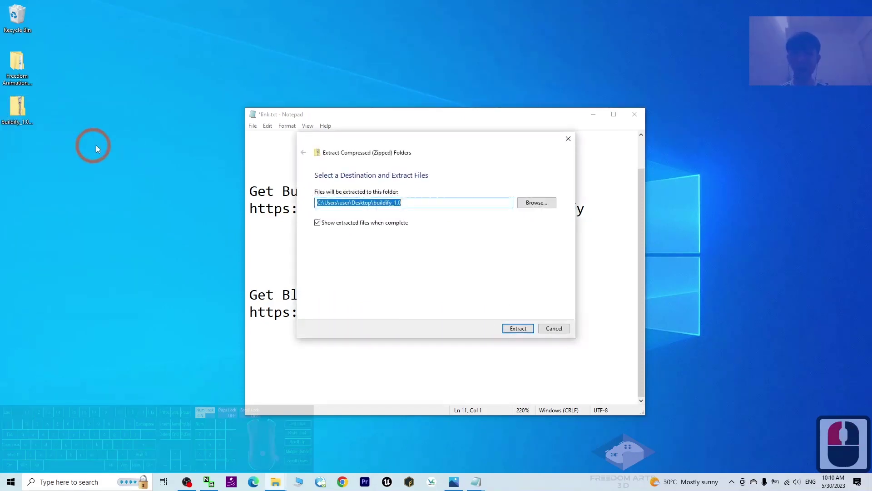
left_click(518, 328)
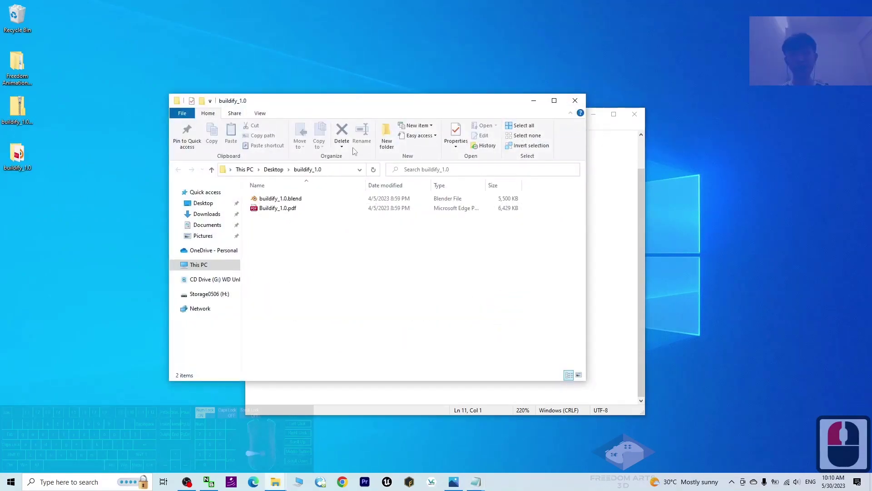
left_click_drag(361, 100, 248, 112)
double_click(180, 212)
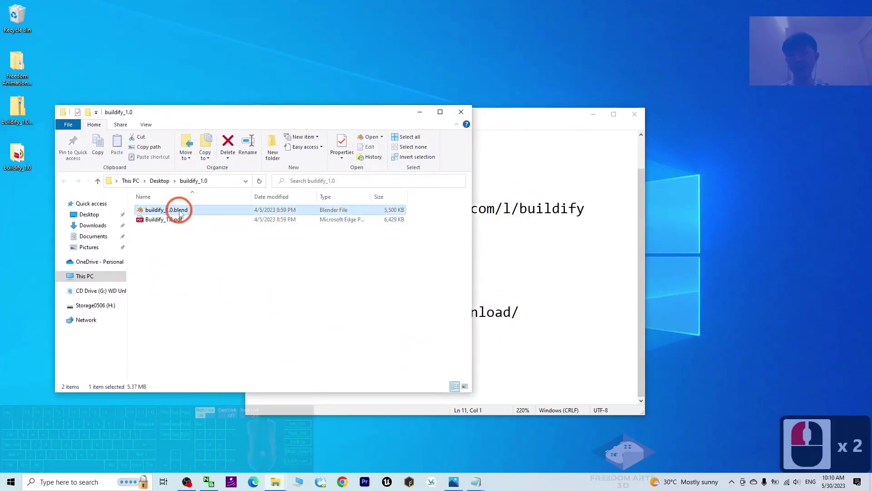
Save the link.txt notes and close them
left_click(500, 272)
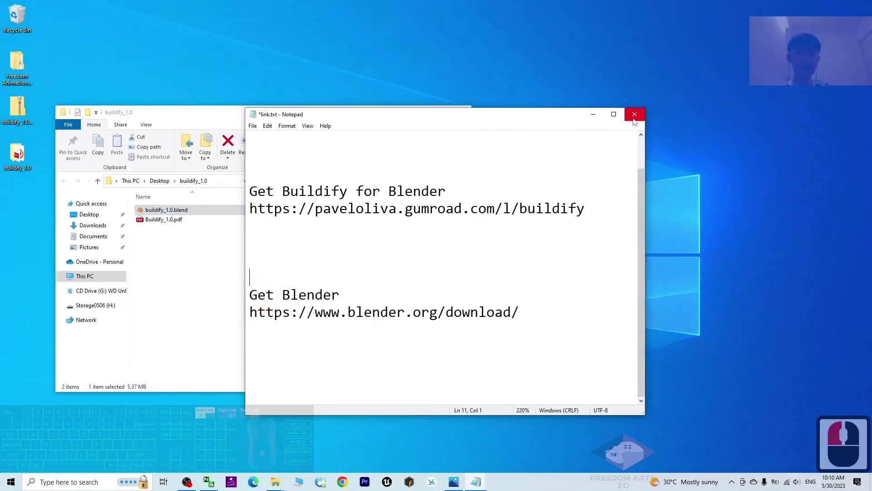
left_click(503, 240)
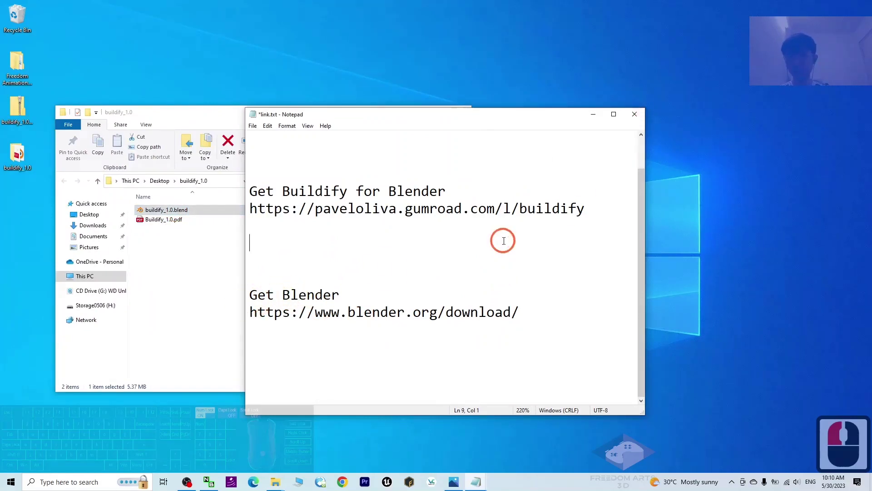
key("ctrl+s")
left_click(638, 114)
Open buildify_1.0.blend from the extracted folder in Blender
left_click(312, 265)
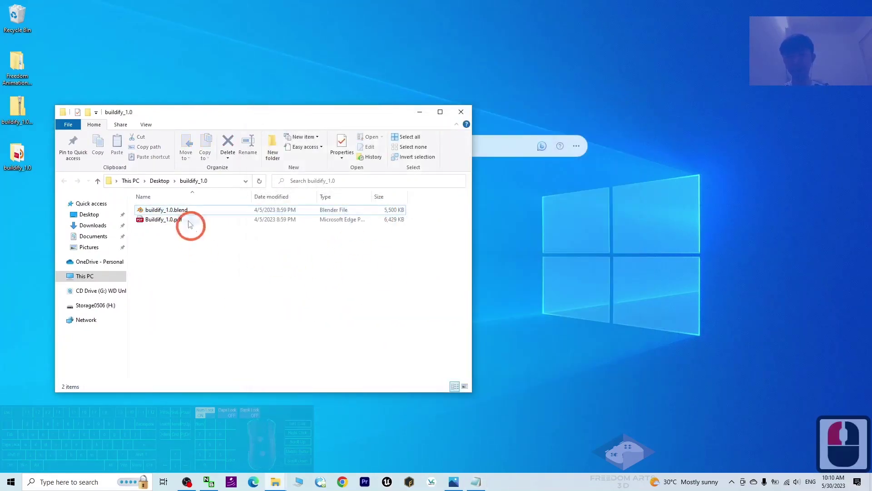
left_click(179, 211)
double_click(178, 211)
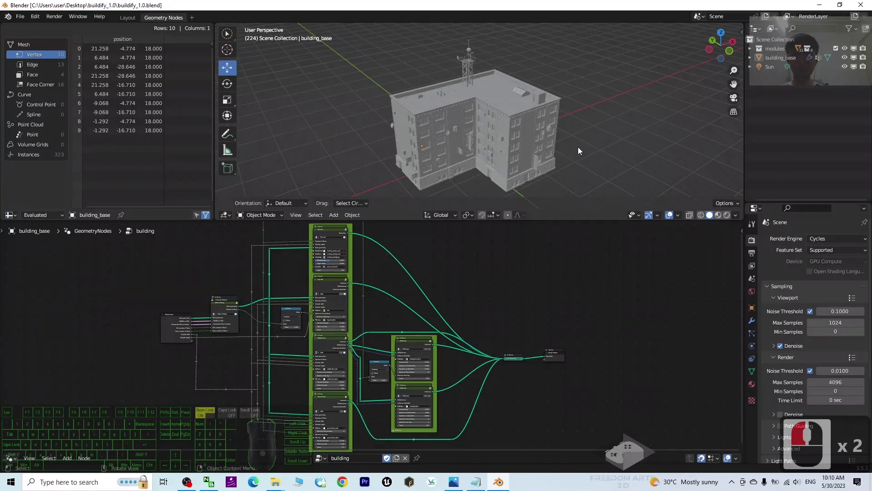
scroll(593, 143, "up", 5)
scroll(577, 144, "down", 3)
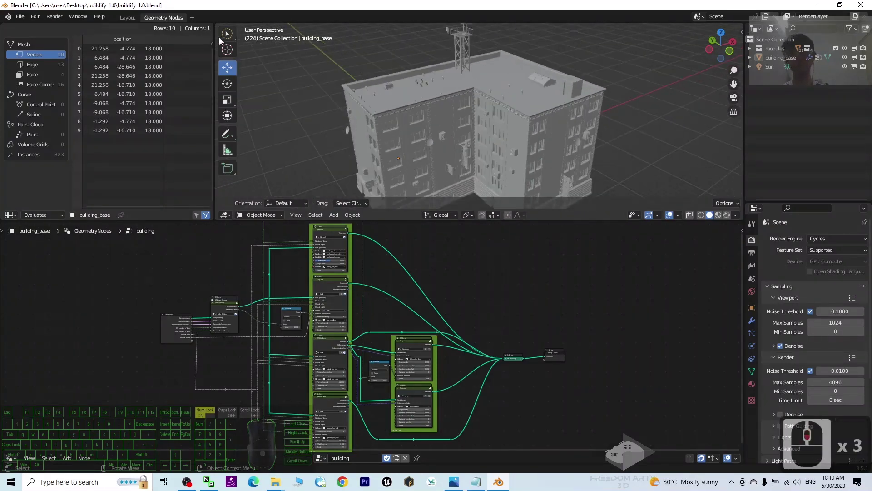
Add a new Layout workspace from the General workspace templates
left_click(193, 18)
mouse_move(185, 34)
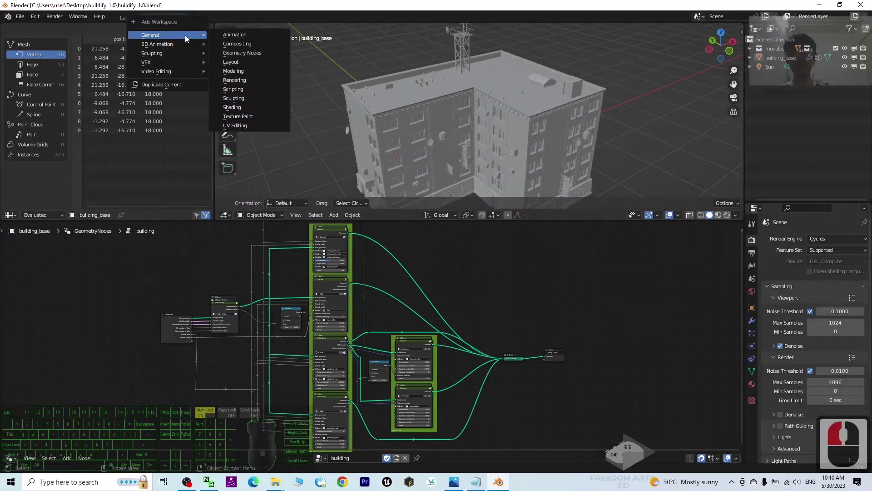
left_click(233, 63)
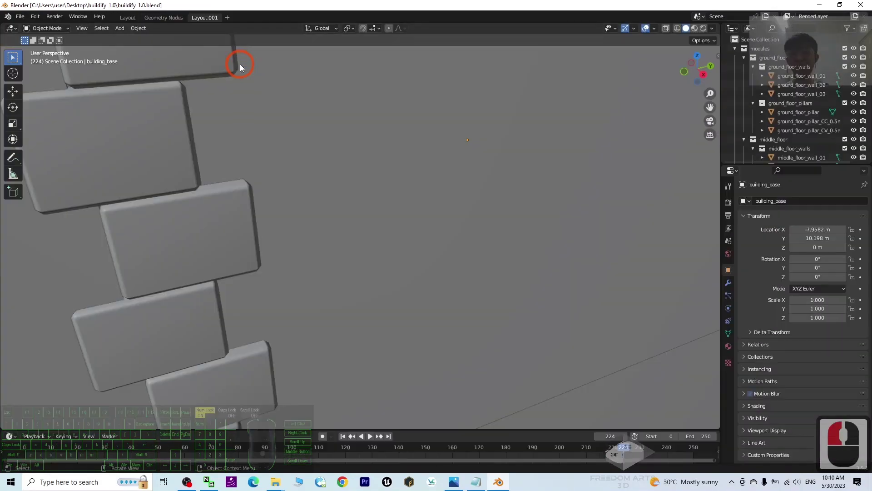
Switch the 3D viewport shading to Material Preview to show the building's materials
scroll(329, 155, "down", 9)
scroll(338, 172, "down", 5)
scroll(250, 225, "up", 2)
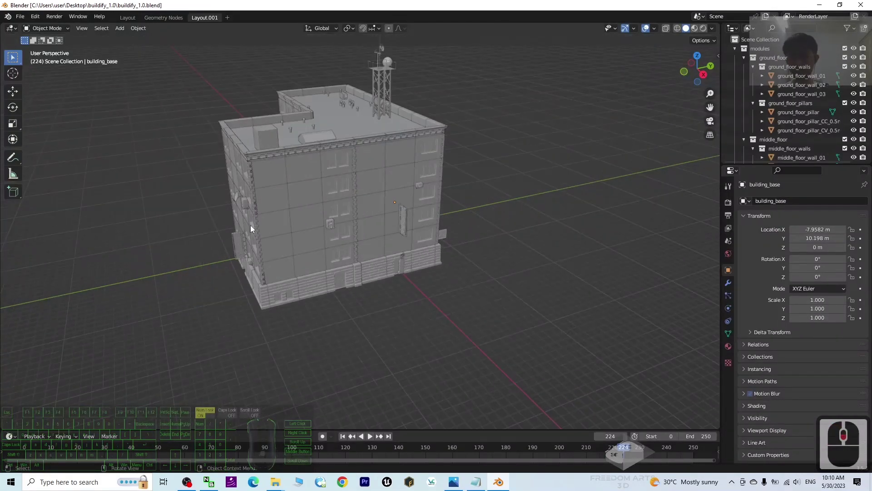
middle_click_drag(188, 276, 327, 280)
scroll(378, 220, "up", 4)
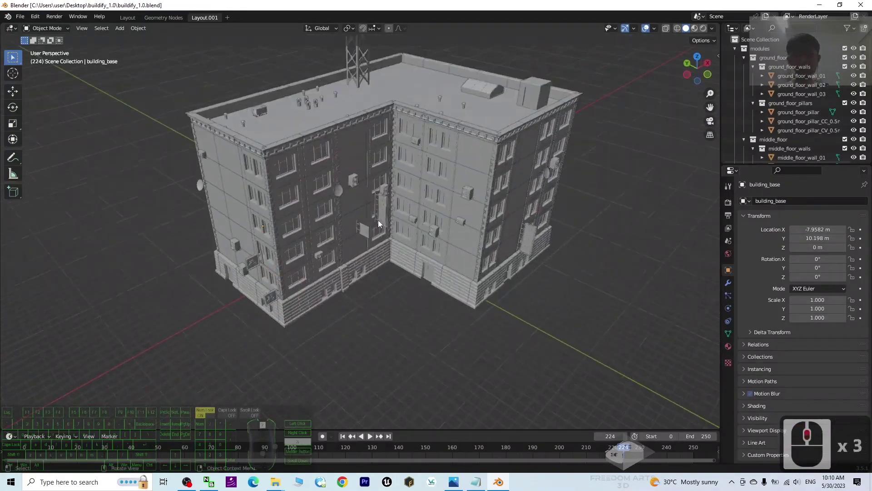
middle_click_drag(452, 217, 502, 271)
scroll(503, 271, "down", 2)
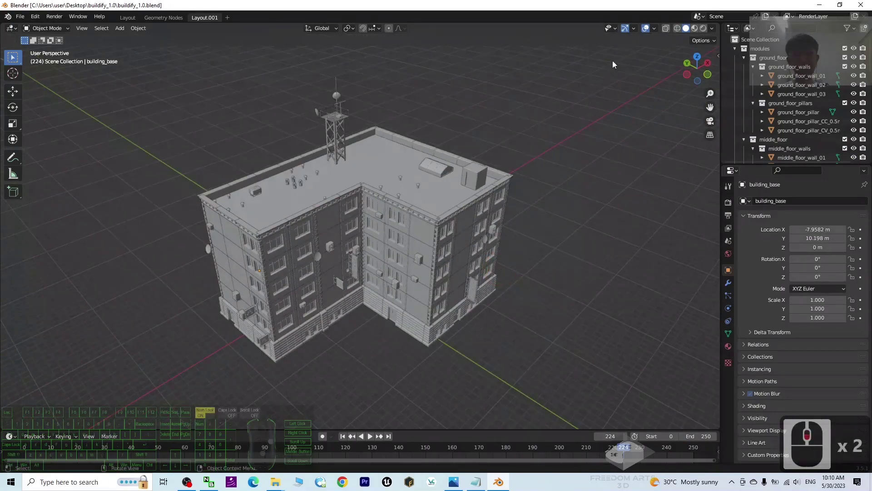
left_click(694, 29)
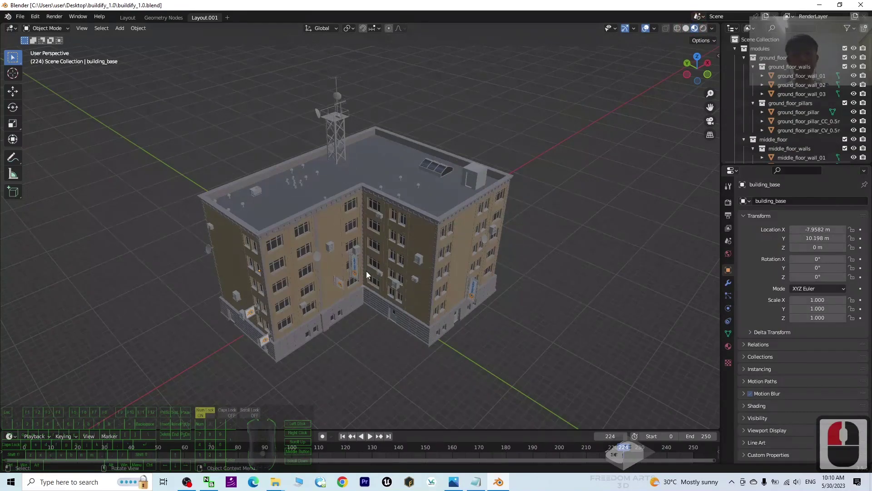
Display the modifier settings of building_base and widen the properties area so the Geometry Nodes labels are readable
scroll(368, 275, "up", 2)
middle_click_drag(379, 294, 434, 359, "shift")
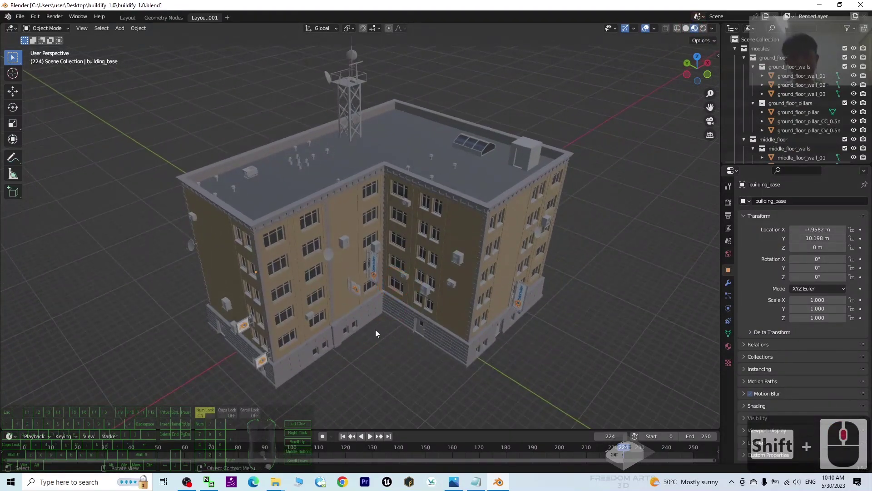
mouse_move(376, 329)
middle_mouse_down()
mouse_move(447, 318)
mouse_move(350, 336)
mouse_move(365, 339)
middle_mouse_up()
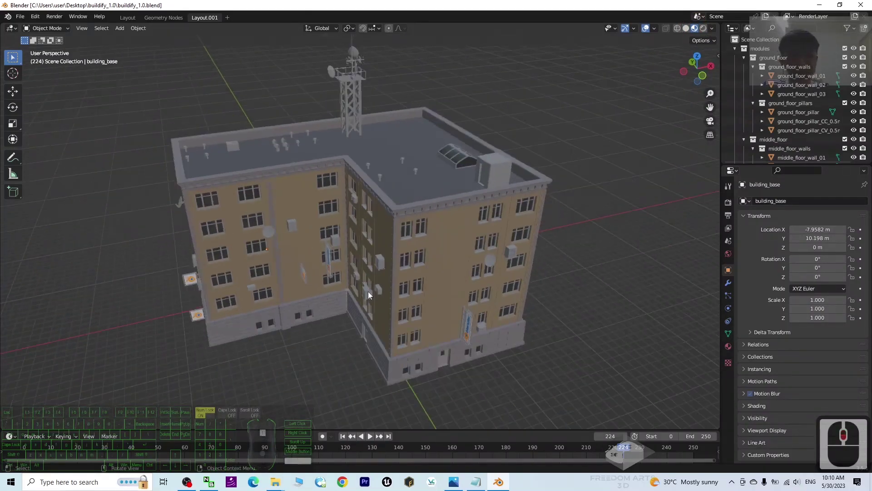
left_click(728, 282)
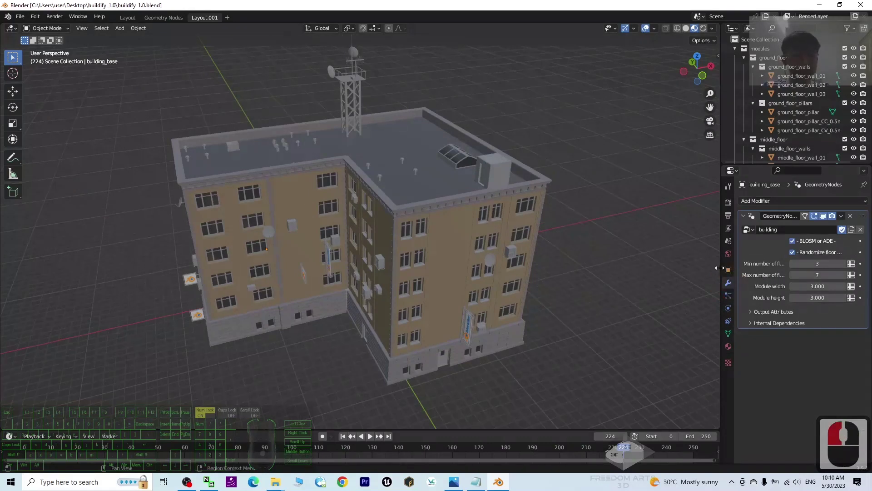
left_click_drag(720, 268, 692, 269)
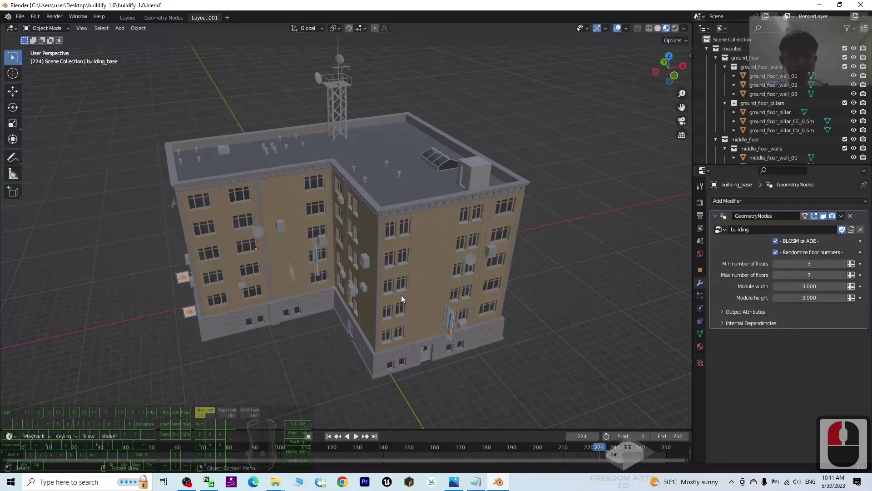
Set the maximum number of floors in the building's Geometry Nodes modifier to 100
left_click(818, 274)
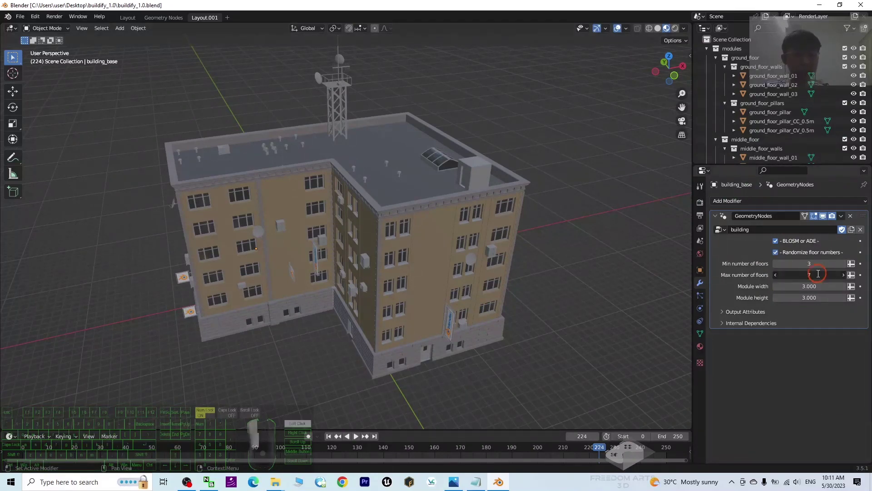
type("100")
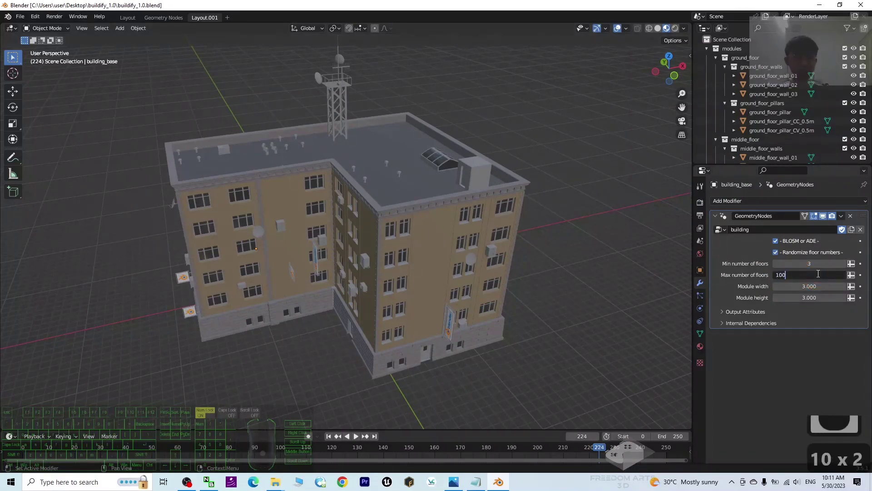
key("Return")
scroll(327, 247, "down", 13)
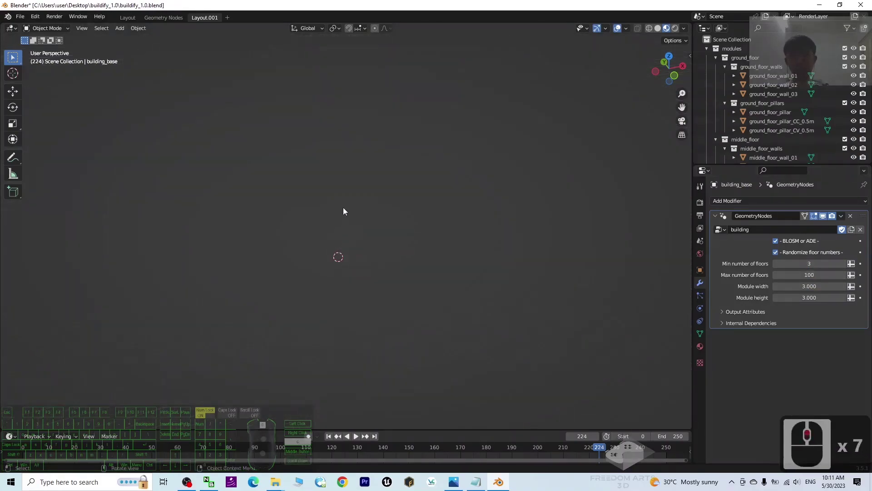
middle_click_drag(343, 208, 362, 201)
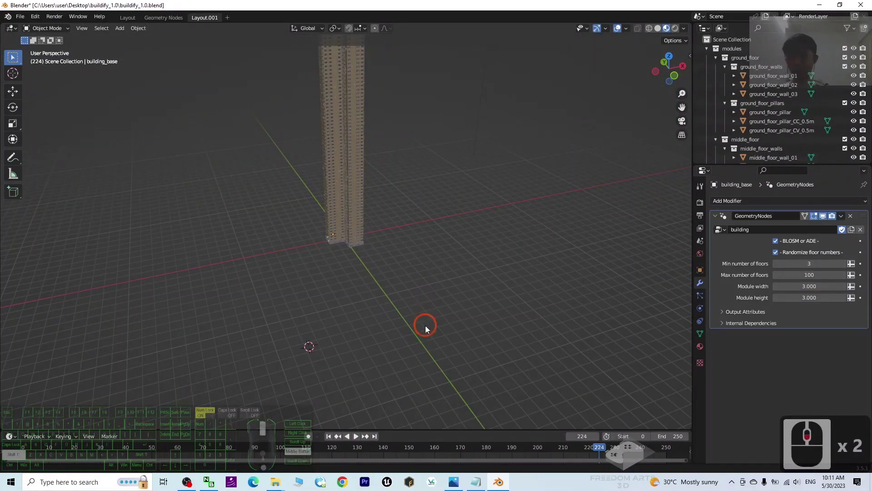
scroll(425, 327, "up", 5)
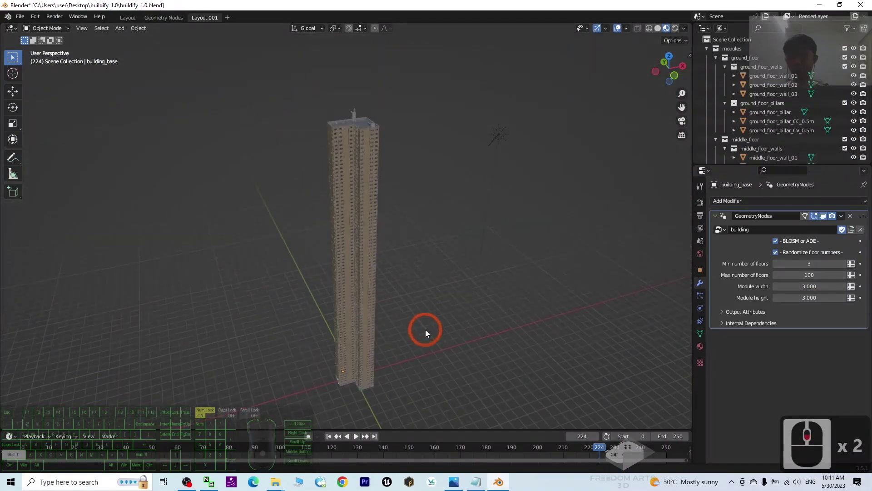
Set the building's maximum number of floors to 25 and inspect the whole tower
left_click(813, 276)
type("25")
key("Return")
scroll(272, 269, "down", 4)
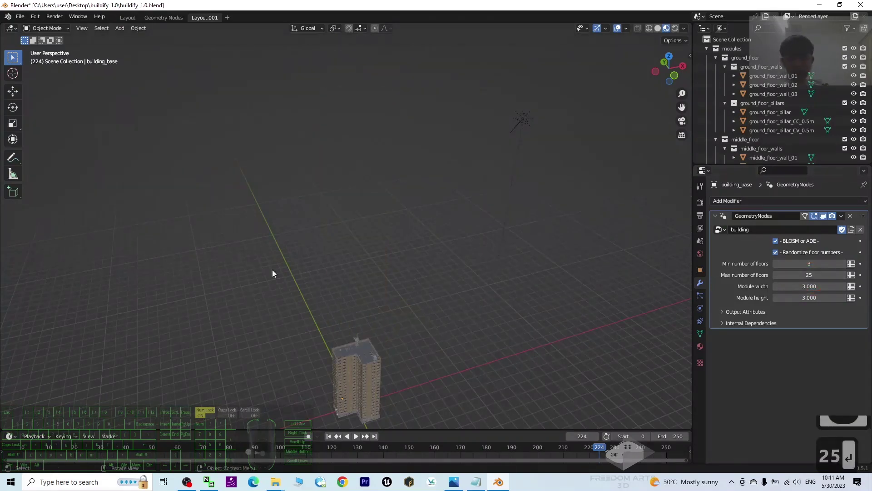
middle_click_drag(271, 269, 407, 274)
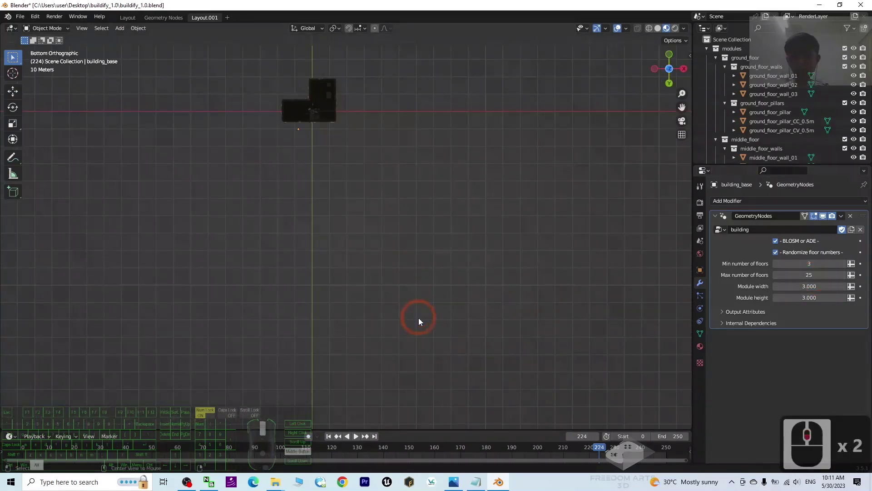
middle_click_drag(418, 320, 473, 239)
scroll(468, 236, "up", 2)
middle_click_drag(510, 262, 406, 366)
scroll(464, 257, "up", 3)
scroll(468, 256, "down", 2)
scroll(344, 360, "up", 4)
scroll(363, 355, "down", 4)
middle_click_drag(486, 335, 140, 135, "shift")
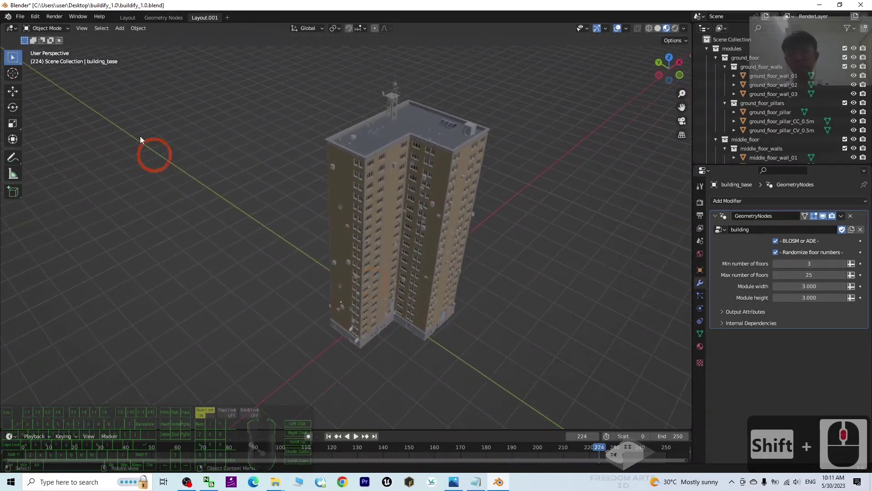
Enter Edit Mode on building_base and activate the Move tool
left_click(64, 30)
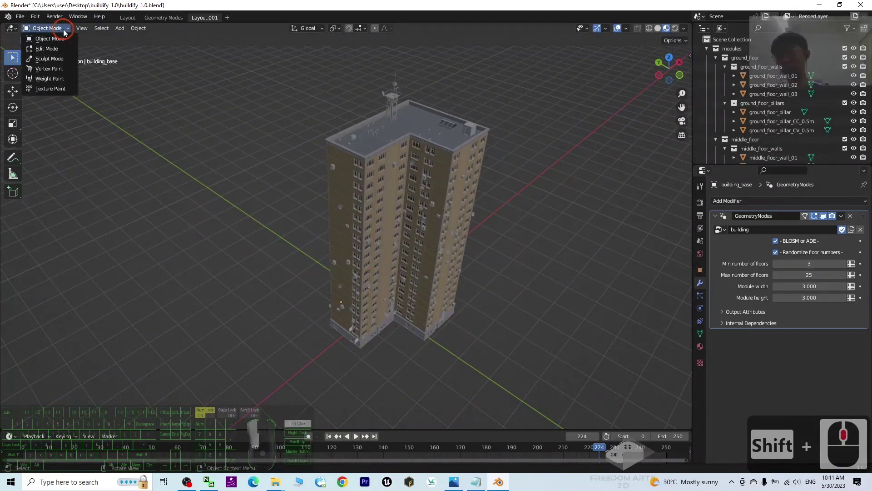
left_click(44, 50)
scroll(409, 324, "up", 3)
scroll(411, 295, "down", 4)
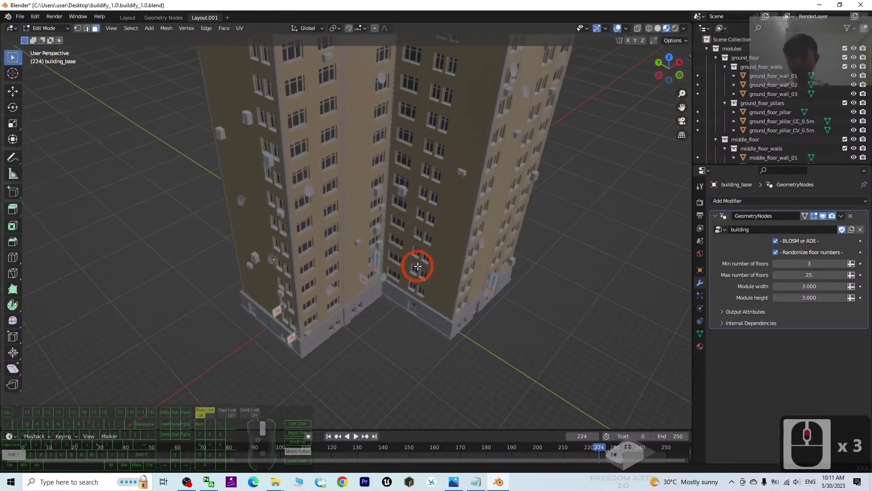
middle_click_drag(415, 263, 422, 281, "shift")
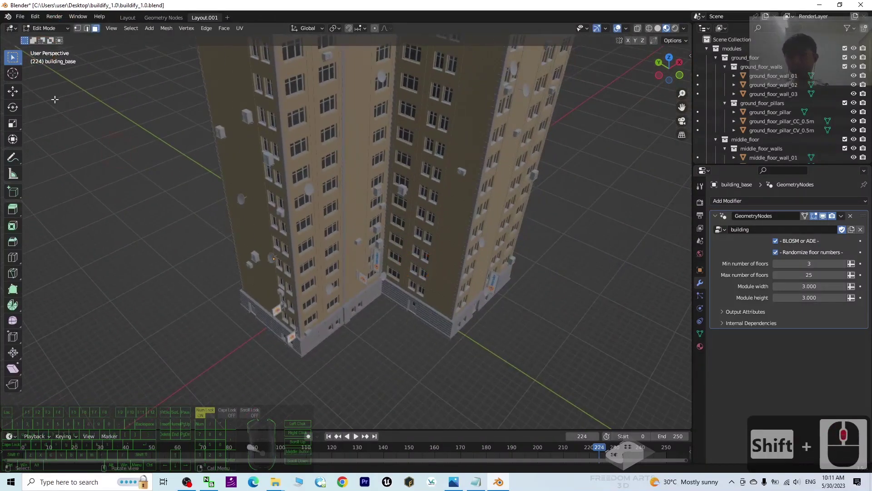
left_click(13, 92)
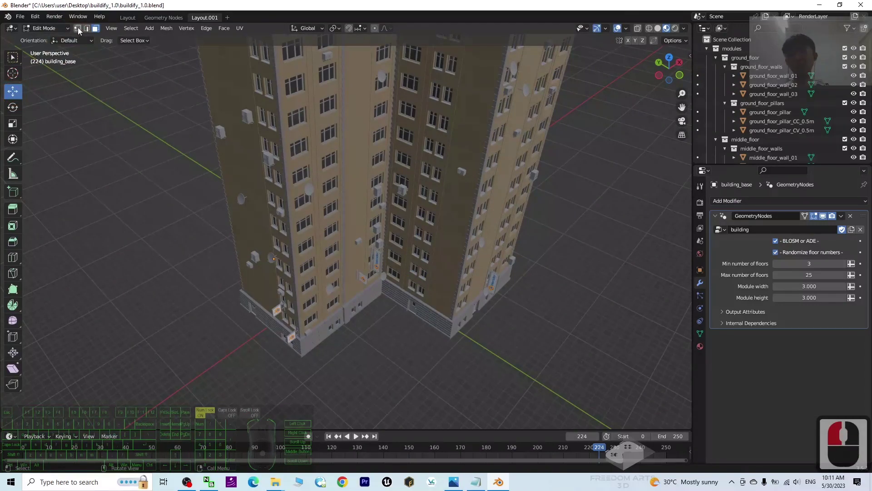
Switch to vertex selection and pull the nearest ground corner vertex of the building's wing outward
scroll(333, 350, "down", 3)
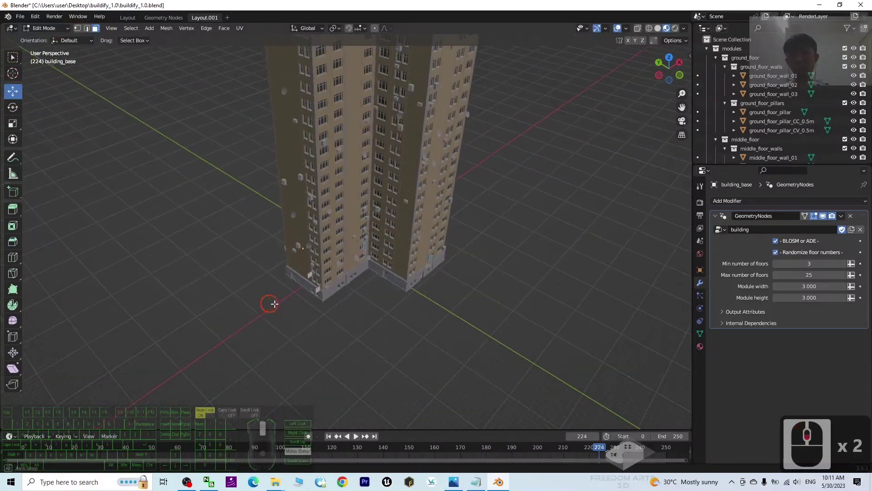
scroll(274, 303, "up", 3)
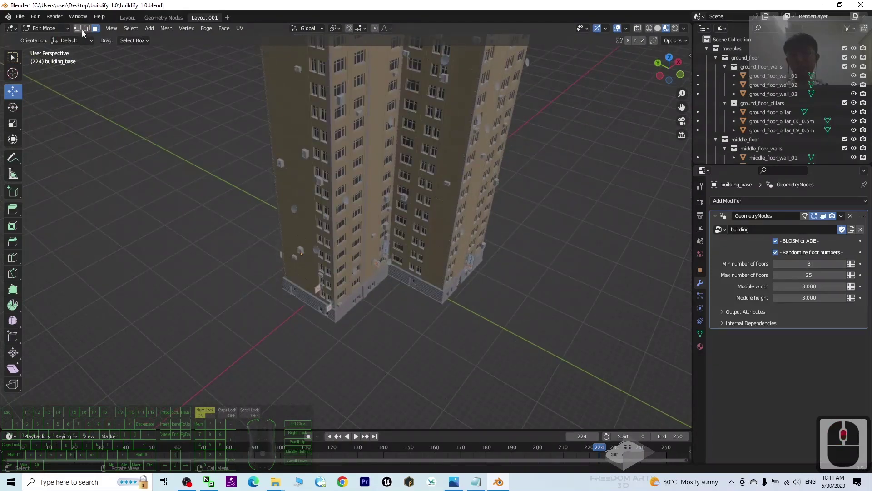
left_click(328, 237)
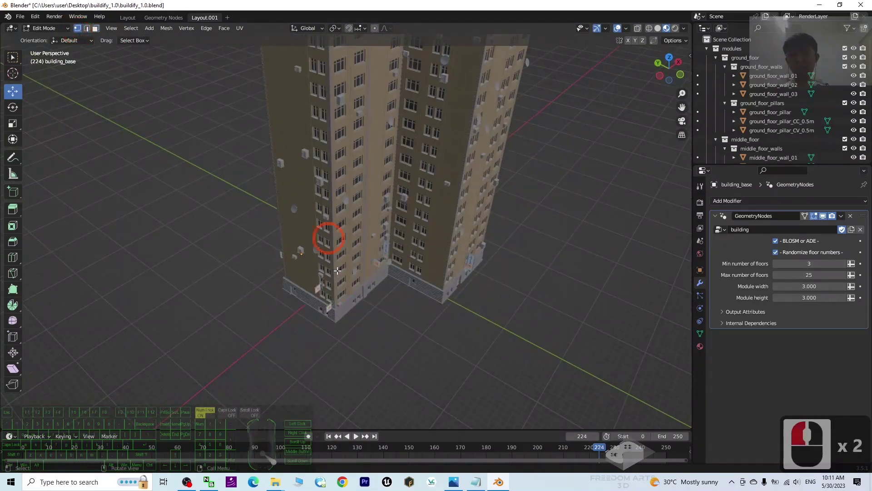
left_click(335, 322)
left_click_drag(359, 307, 364, 345)
scroll(482, 345, "up", 4)
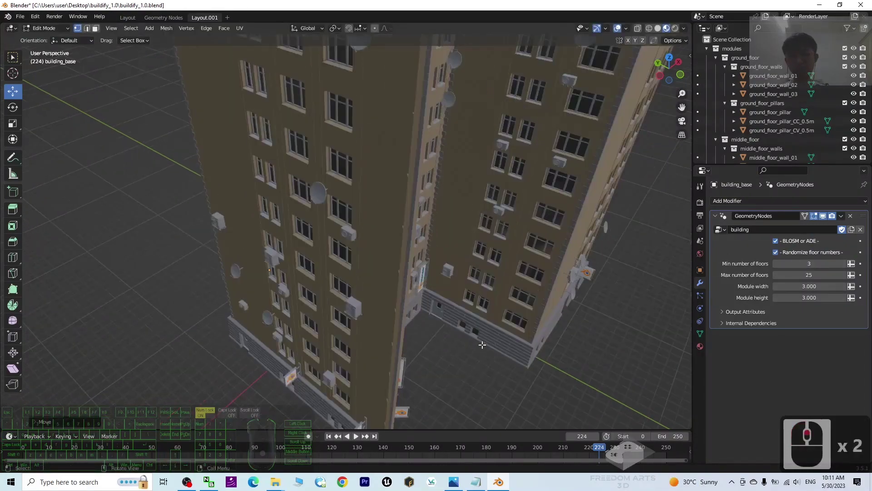
Switch to edge selection and move the ground edge of the recessed inner wall slightly
scroll(482, 345, "down", 4)
middle_click_drag(504, 341, 468, 344)
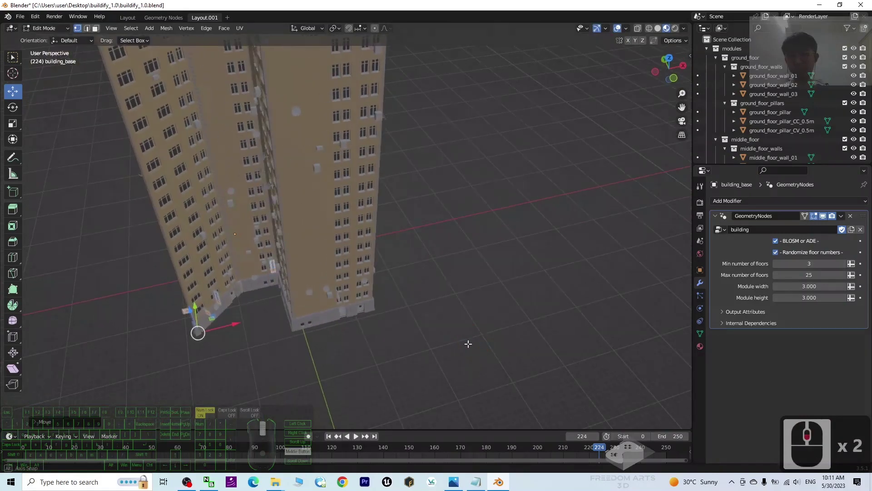
scroll(239, 349, "up", 2)
scroll(250, 304, "down", 2)
middle_click_drag(249, 304, 119, 72, "shift")
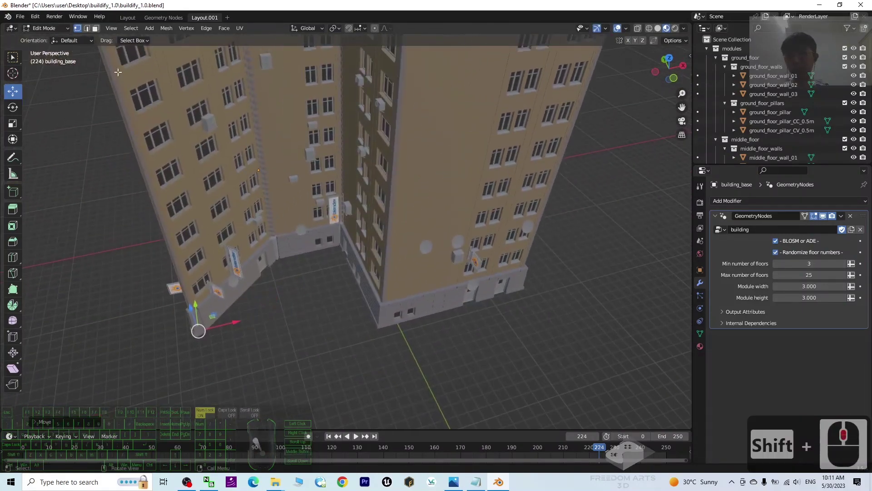
left_click(87, 29)
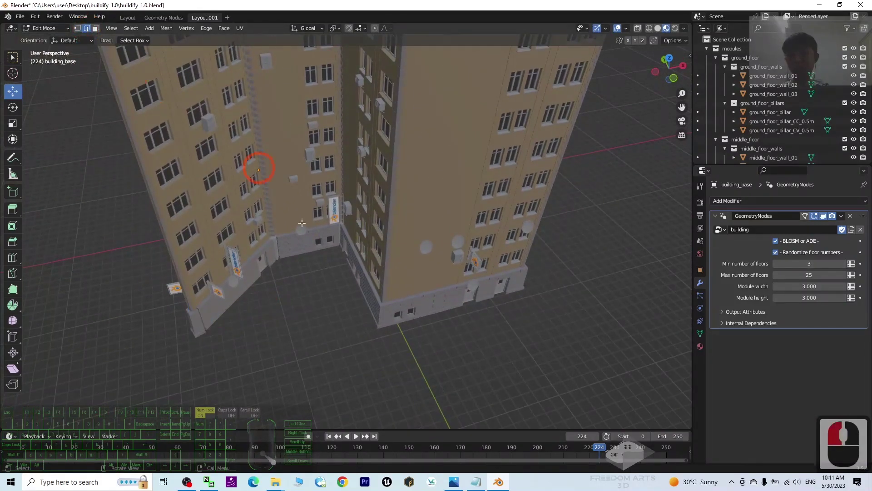
left_click_drag(295, 222, 314, 266)
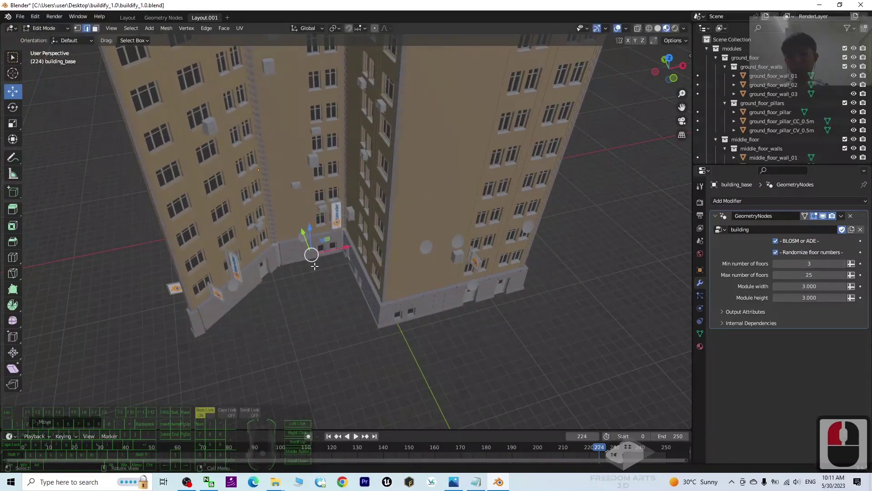
Try moving the slanted ground edge beside the recess and undo the move
left_click(258, 301)
mouse_move(255, 283)
left_mouse_down()
mouse_move(269, 298)
mouse_move(242, 277)
left_mouse_up()
key("ctrl+z")
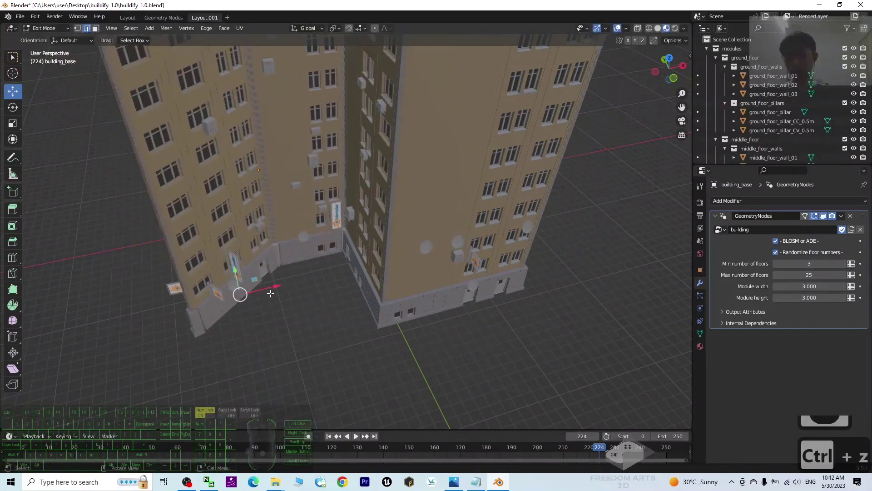
Try shifting the slanted ground edge out of its position and examine how the facade and its windows deform
scroll(273, 305, "up", 1)
scroll(263, 331, "down", 1)
middle_click_drag(284, 335, 331, 293)
left_click_drag(330, 293, 347, 288)
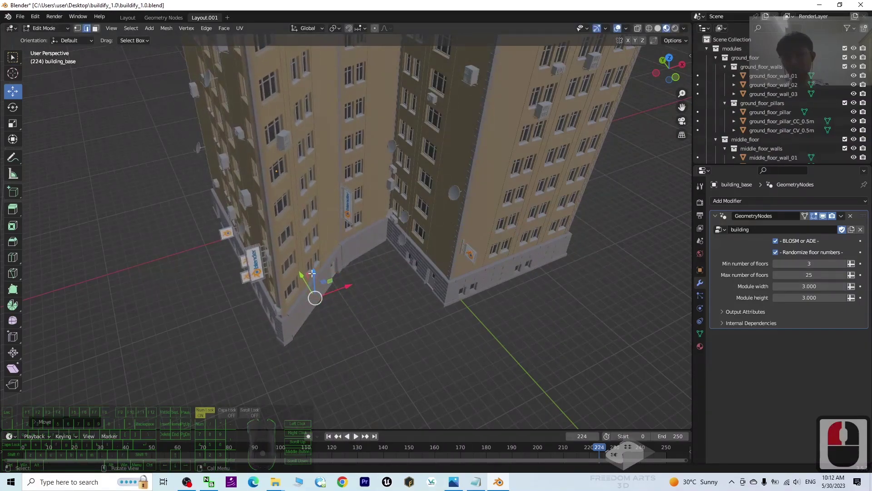
scroll(322, 302, "up", 2)
scroll(273, 337, "down", 2)
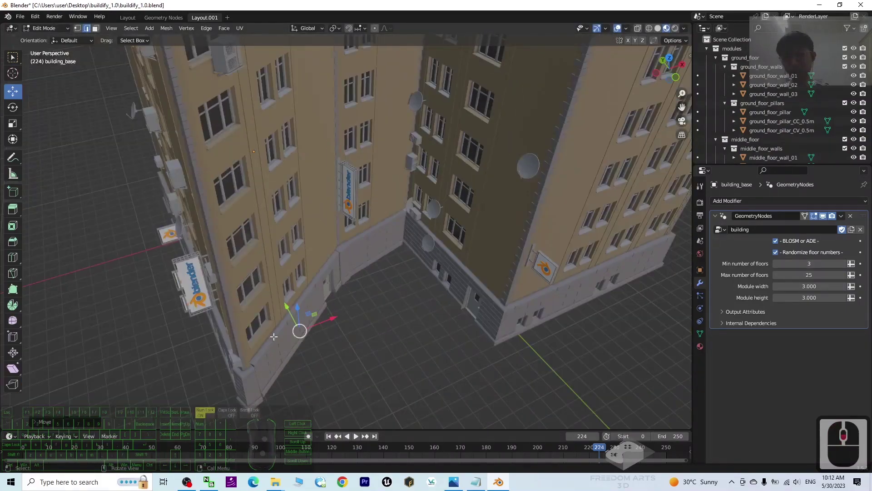
scroll(352, 354, "up", 1)
scroll(353, 354, "down", 3)
scroll(320, 239, "up", 3)
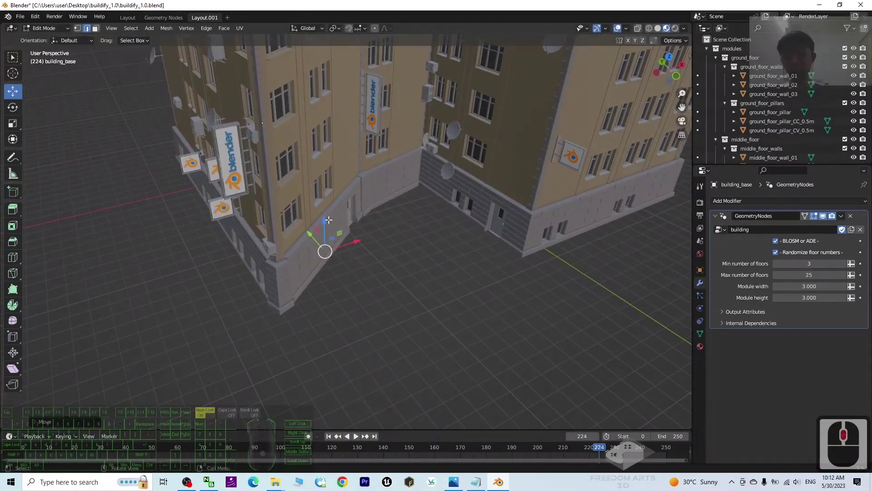
scroll(321, 201, "down", 3)
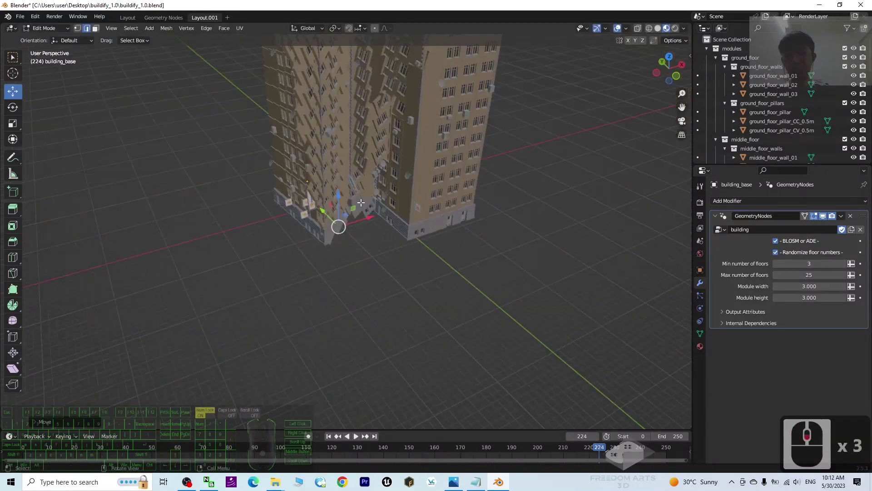
In vertex selection, move the recess's inner corner vertex outward and pull it further so the footprint bulges forward
middle_click_drag(384, 232, 403, 282, "ctrl")
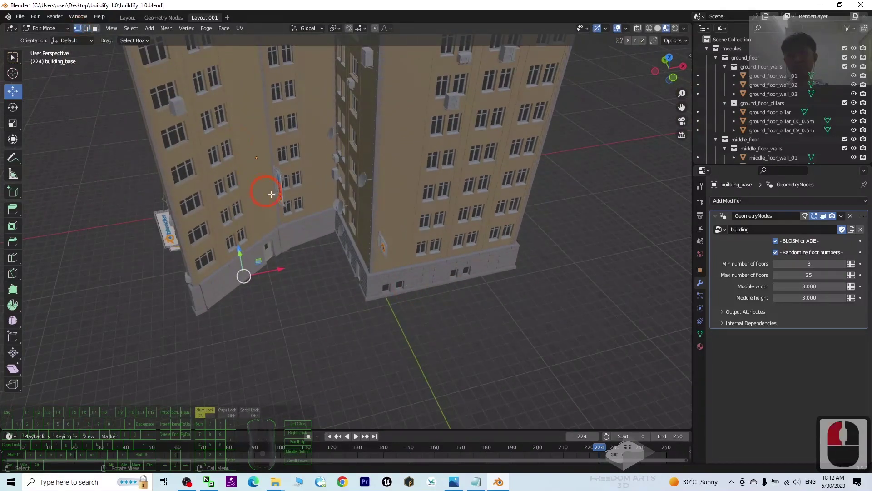
left_click(356, 246)
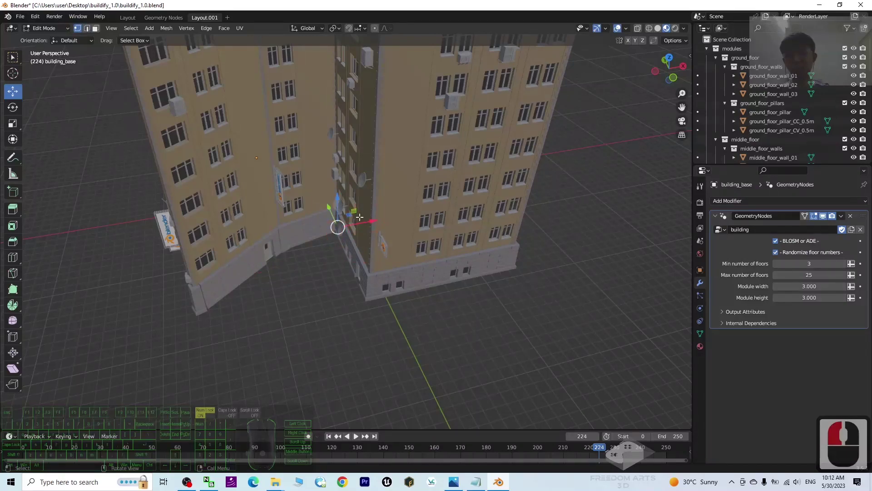
left_click_drag(350, 218, 444, 288)
left_click_drag(398, 273, 431, 336)
On the opposite side of the tower, pull two ground vertices of the base outward along the Y axis
scroll(320, 322, "down", 5)
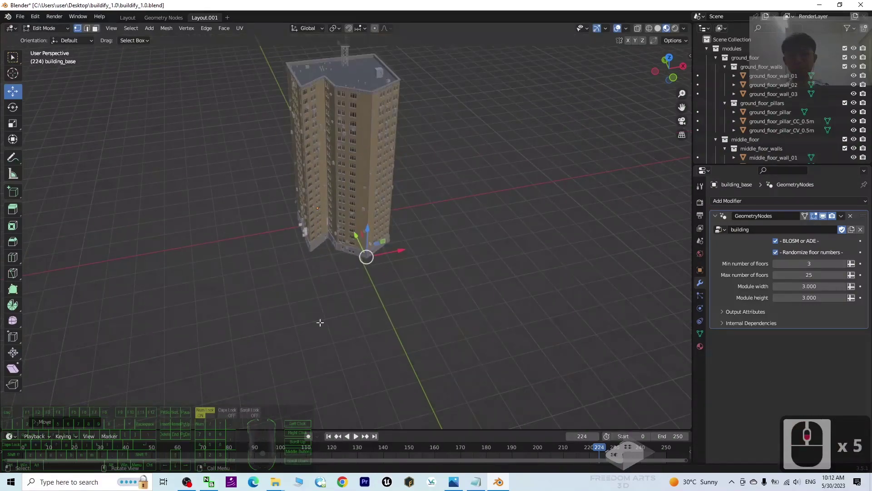
middle_click_drag(300, 344, 404, 315)
scroll(477, 194, "up", 3)
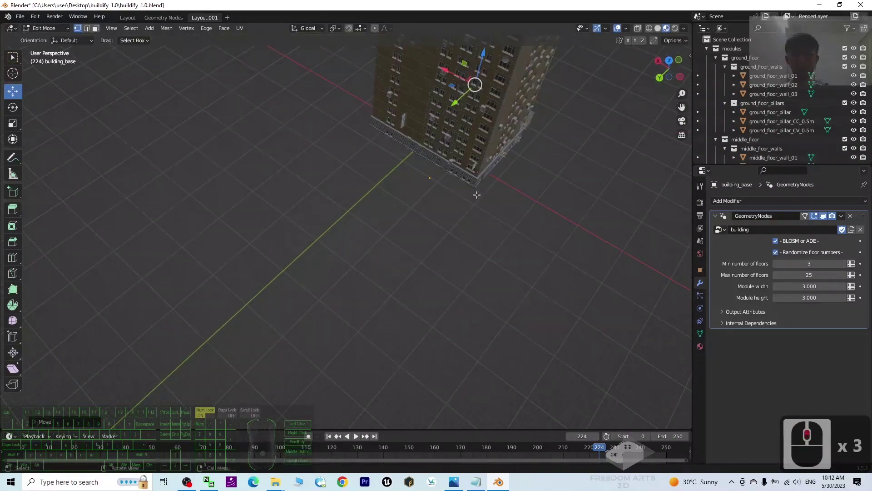
left_click(445, 167)
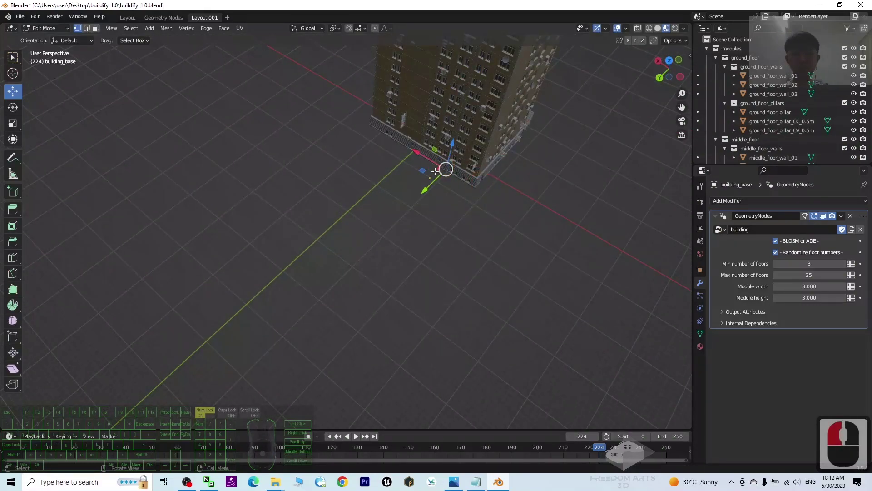
left_click_drag(425, 190, 413, 202)
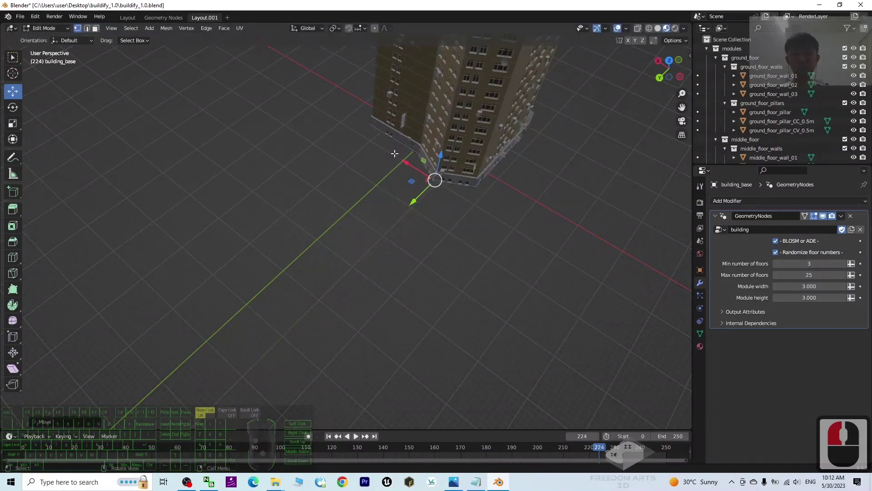
left_click(376, 135)
left_click_drag(347, 146, 320, 173)
Return to Object Mode and display the material settings of ground_floor_wall_01
scroll(500, 182, "down", 5)
middle_click_drag(496, 183, 286, 179)
scroll(301, 150, "up", 3)
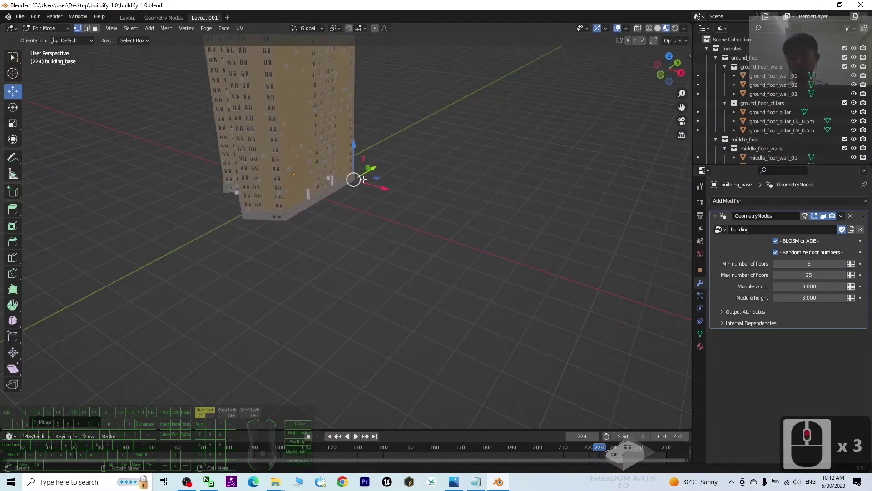
scroll(359, 190, "down", 3)
middle_click_drag(360, 196, 387, 260, "shift")
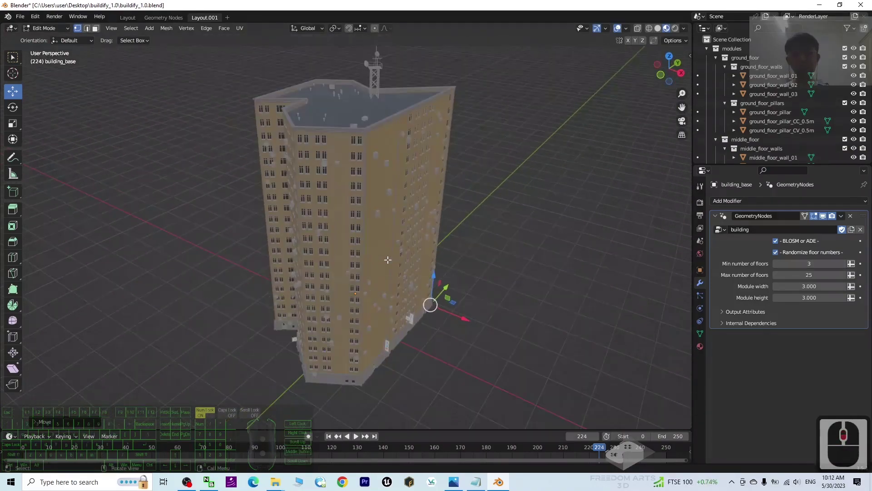
key("Tab")
left_click(772, 76)
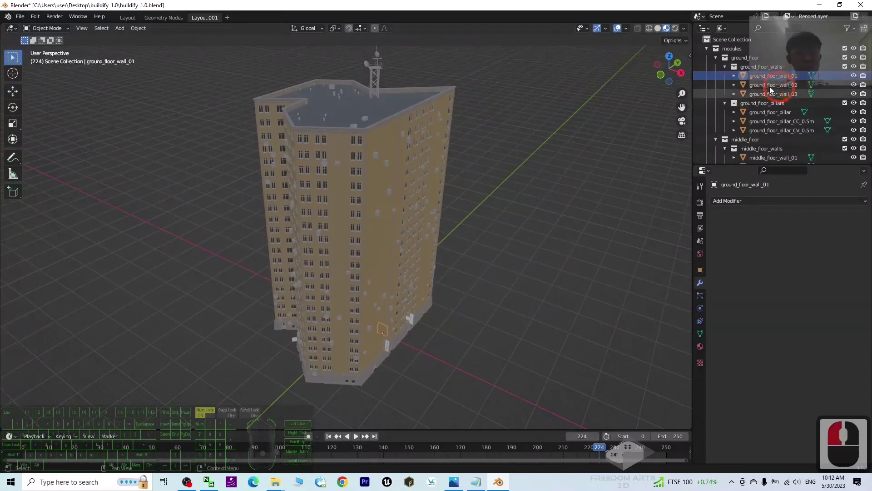
left_click(700, 347)
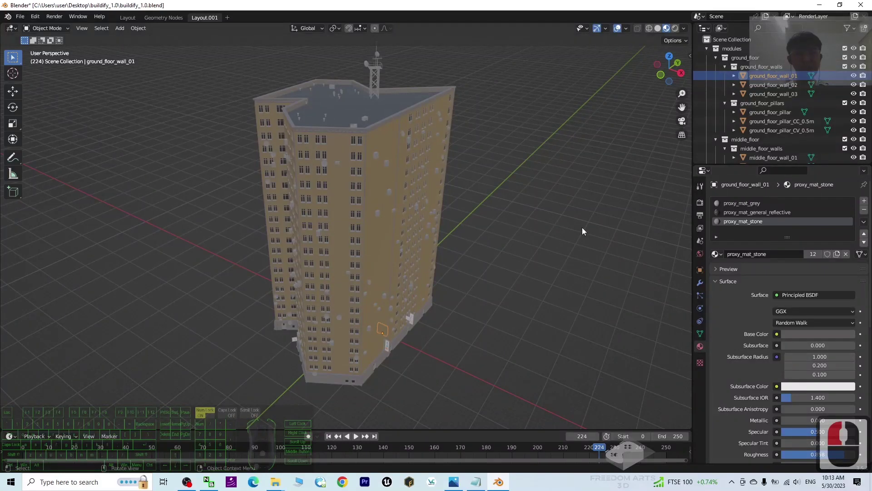
Set the Base Color of proxy_mat_stone to bright green with hue 0.327, saturation 1.000 and value 1.000
middle_click_drag(582, 227, 805, 340)
scroll(455, 328, "up", 3)
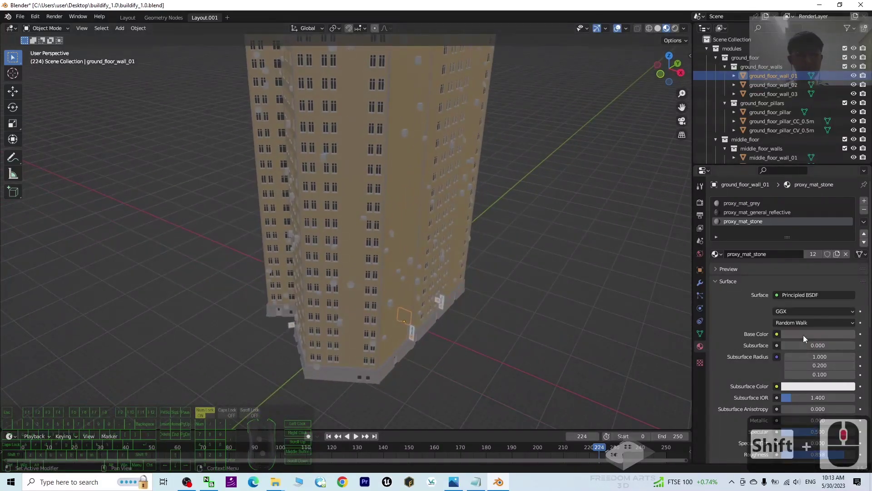
left_click(803, 335)
left_click_drag(848, 245, 405, 195)
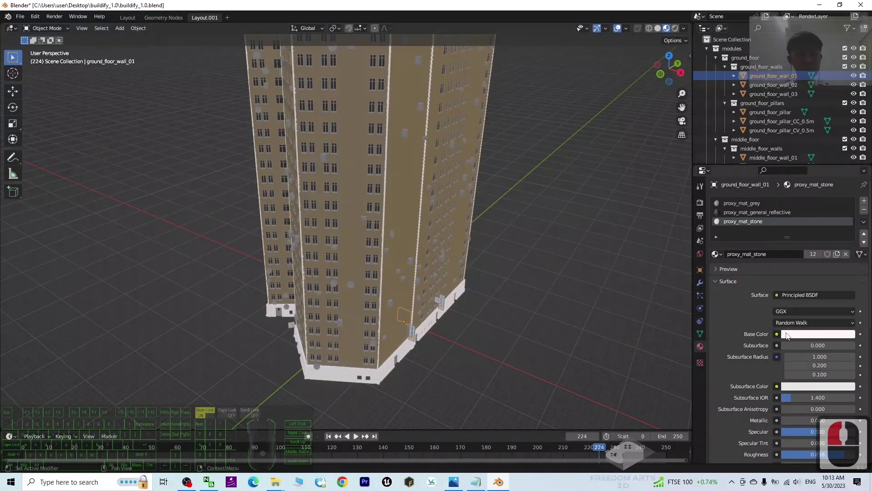
left_click(787, 335)
left_click(818, 236)
left_click(820, 335)
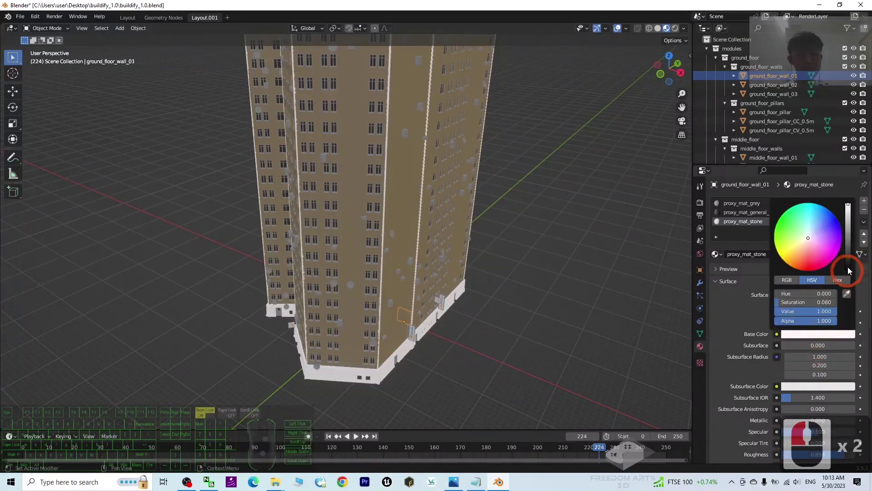
left_click_drag(848, 205, 782, 241)
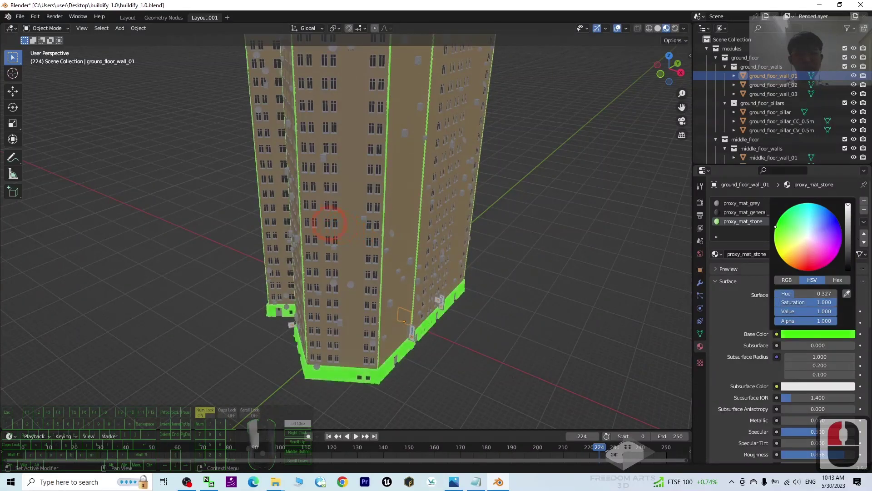
Check the materials of ground_floor_wall_02, ground_floor_wall_03 and ground_floor_pillar
left_click(776, 84)
left_click(776, 94)
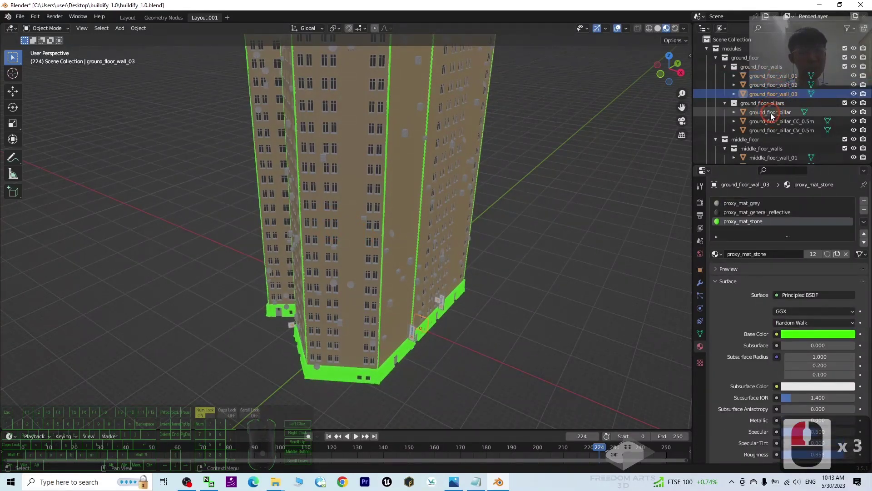
left_click(771, 113)
Tint the Subsurface Color of ground_floor_pillar_CC_0.5m's proxy_mat_grey pale green with hue 0.373 and saturation 0.237, undoing the last adjustment
left_click(778, 120)
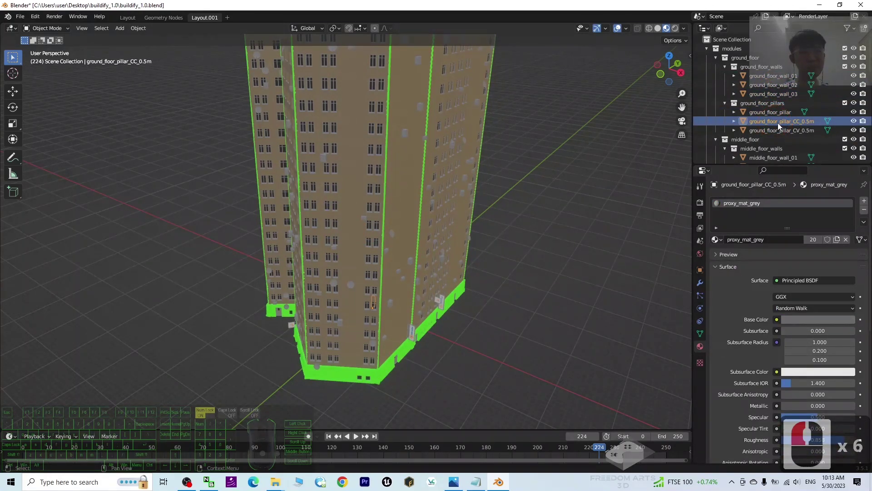
left_click(811, 372)
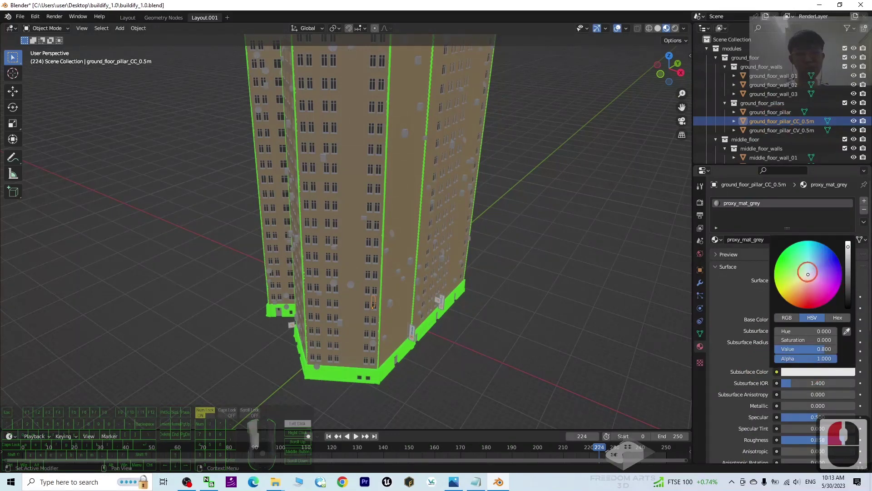
mouse_move(808, 274)
left_mouse_down()
mouse_move(791, 266)
mouse_move(807, 263)
left_mouse_up()
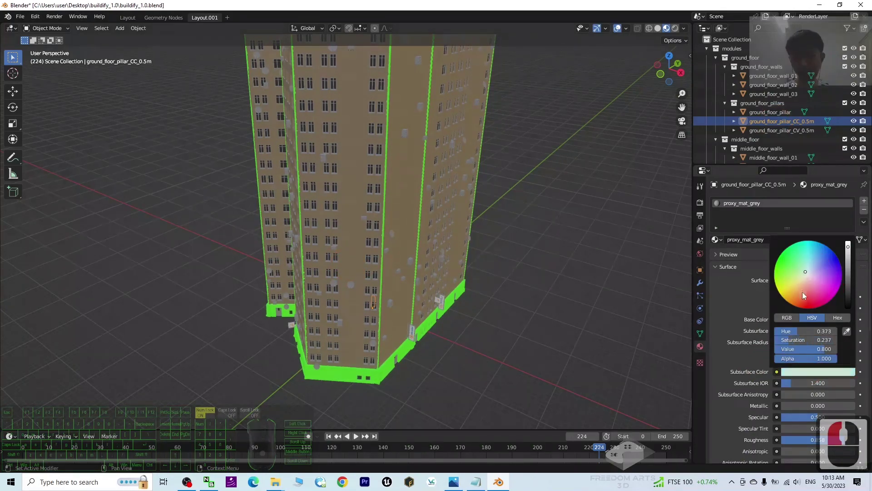
key("ctrl+z")
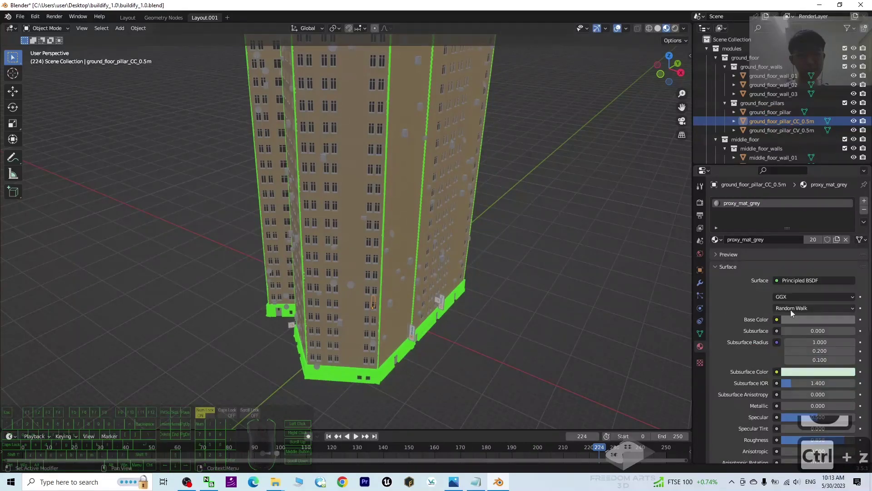
Set proxy_mat_grey's Base Color to a muted brown with hue 0.082, saturation 0.305 and value 0.233, and select middle_floor_wall_01
left_click(814, 320)
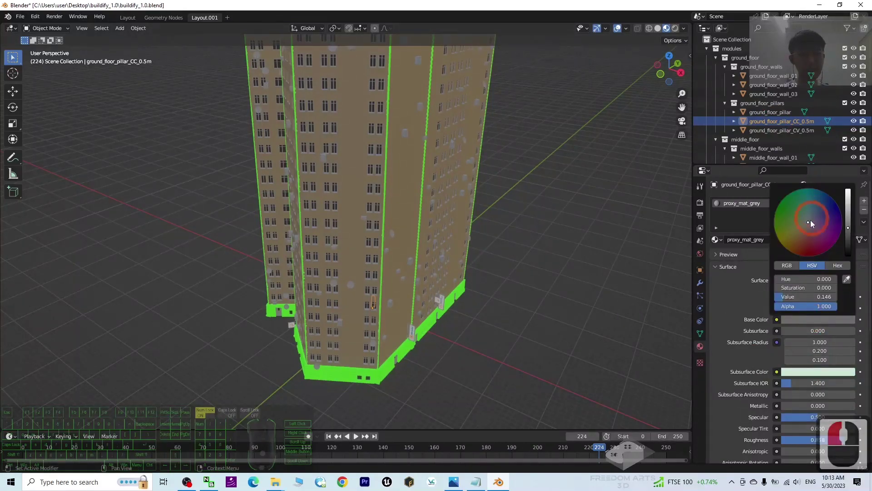
mouse_move(845, 228)
left_mouse_down()
mouse_move(848, 189)
mouse_move(847, 245)
mouse_move(847, 227)
mouse_move(805, 227)
left_mouse_up()
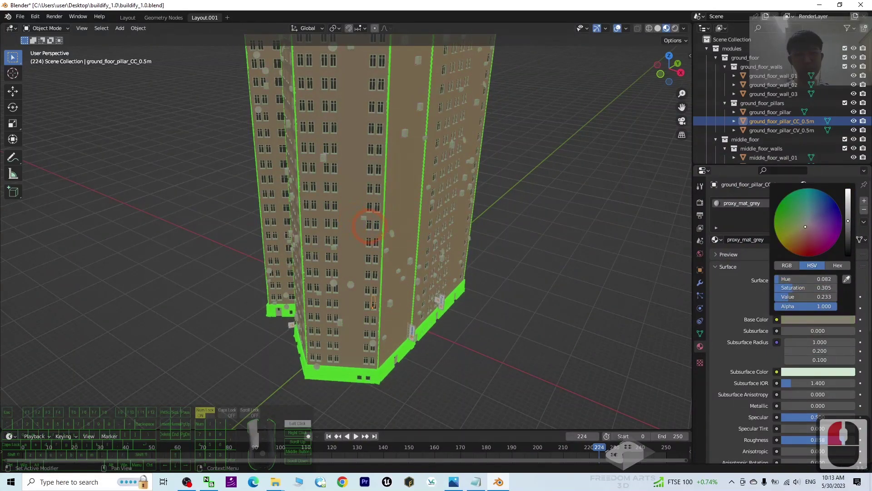
left_click(772, 157)
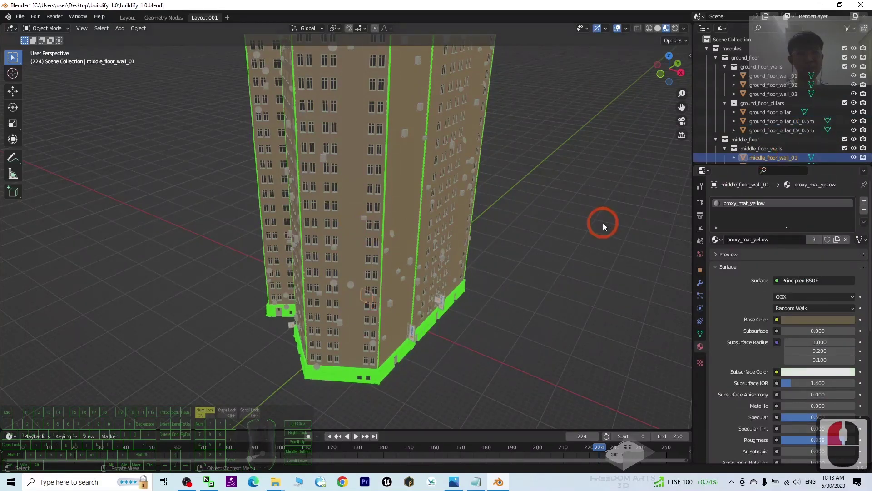
Select building_base and set proxy_mat_roof's Base Color to a light violet-blue with value 1.000
scroll(789, 125, "down", 2)
scroll(789, 124, "down", 19)
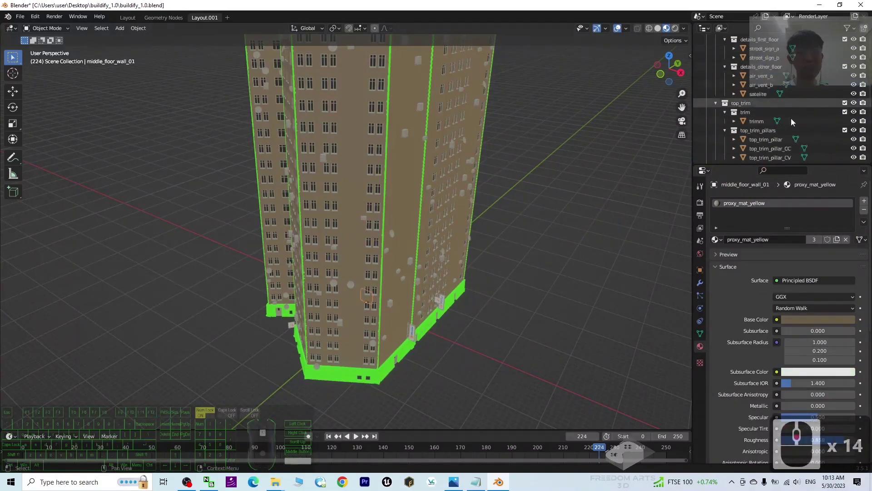
scroll(481, 175, "down", 6)
scroll(481, 175, "up", 4)
middle_click_drag(481, 175, 463, 191)
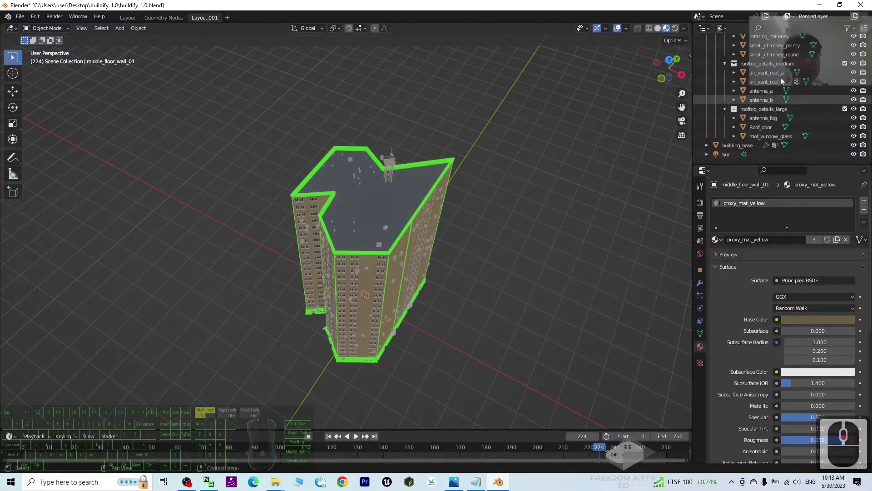
left_click(739, 147)
scroll(429, 242, "up", 2)
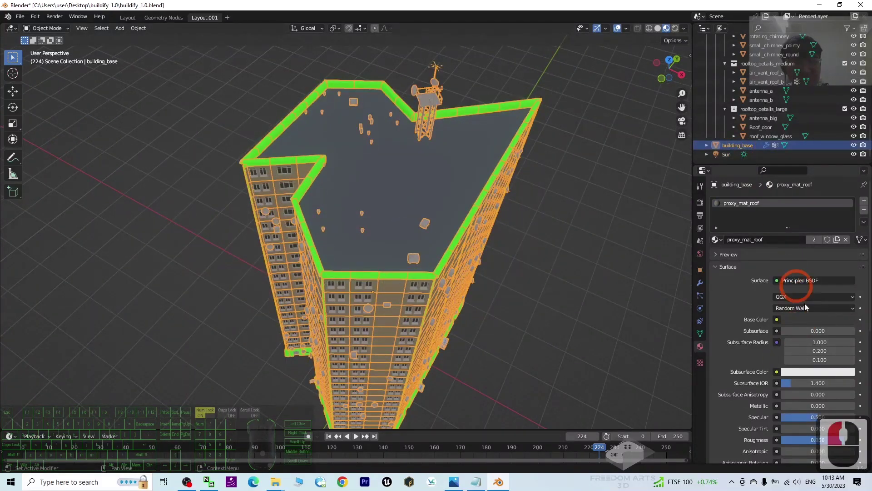
left_click(809, 318)
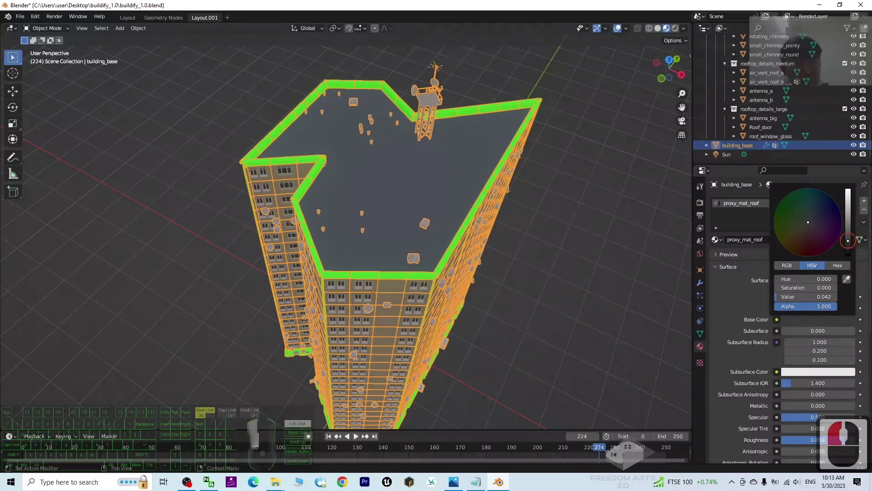
left_click_drag(848, 240, 848, 188)
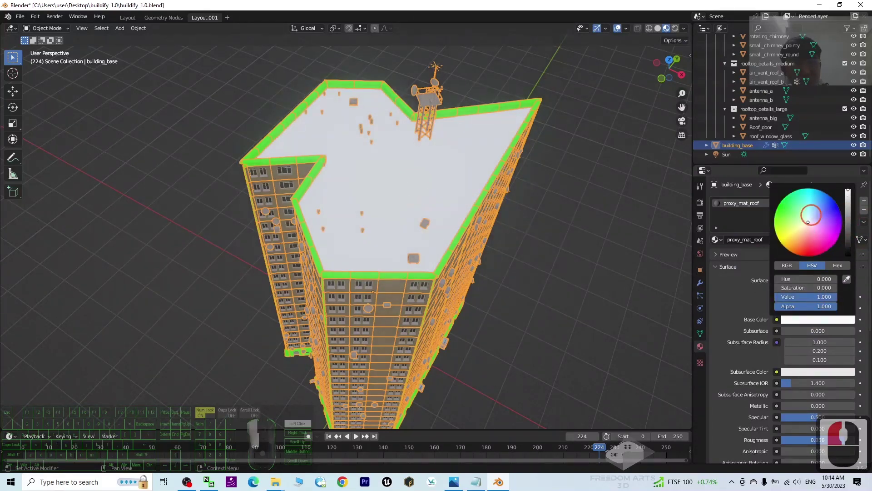
left_click_drag(813, 225, 823, 208)
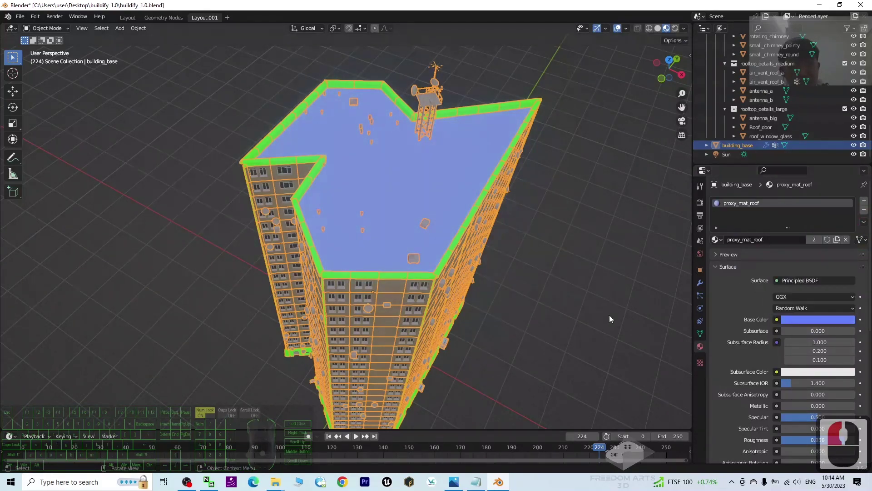
Shift the Base Color of ground_floor_pillar_CC_0.5m's proxy_mat_grey to a more neutral grey
middle_click_drag(610, 315, 631, 216)
middle_click_drag(516, 331, 466, 312)
scroll(813, 117, "up", 6)
scroll(812, 117, "up", 15)
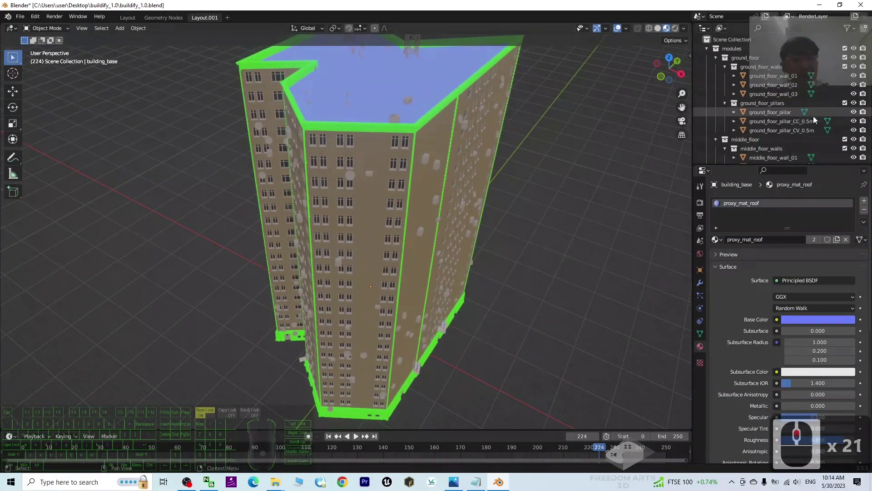
left_click(789, 85)
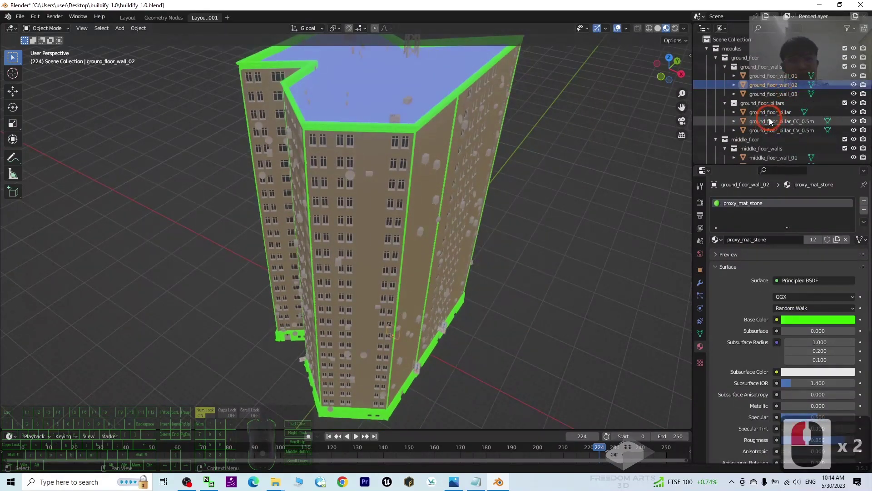
left_click(772, 122)
left_click(776, 130)
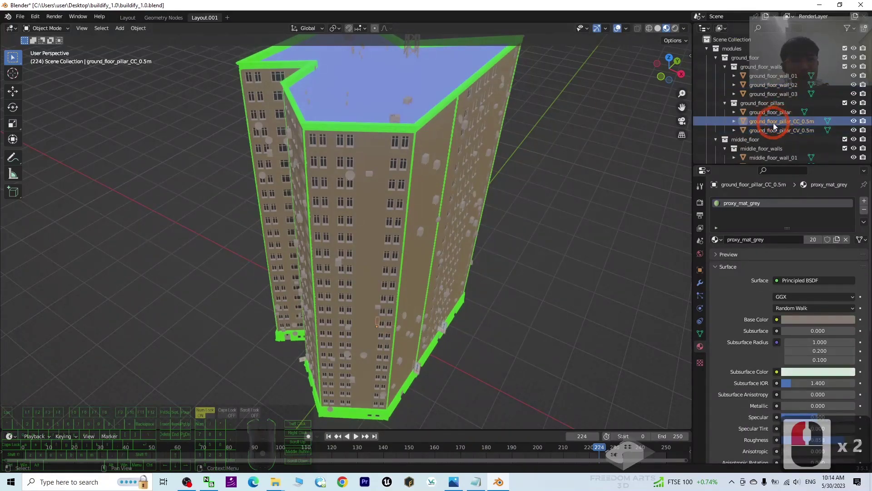
left_click(773, 121)
left_click(794, 320)
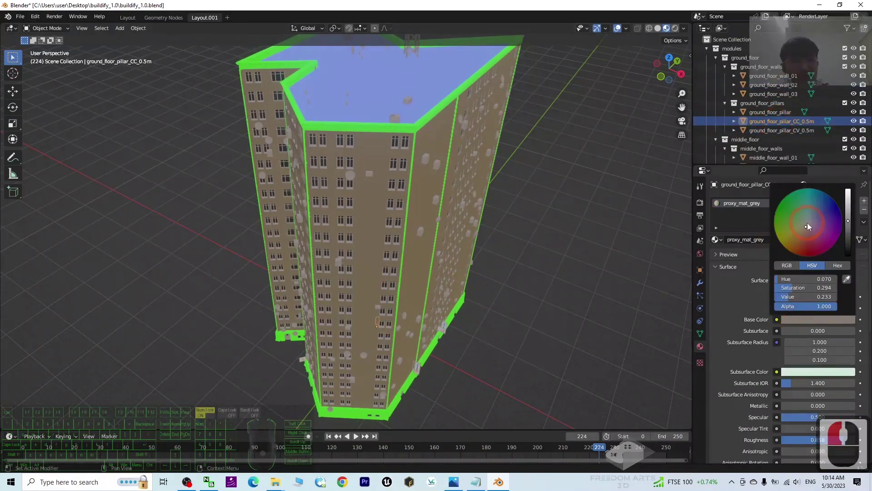
left_click_drag(795, 222, 805, 224)
Set the Base Color of middle_floor_wall_01's proxy_mat_yellow to light pink with value 1.000
left_click(775, 157)
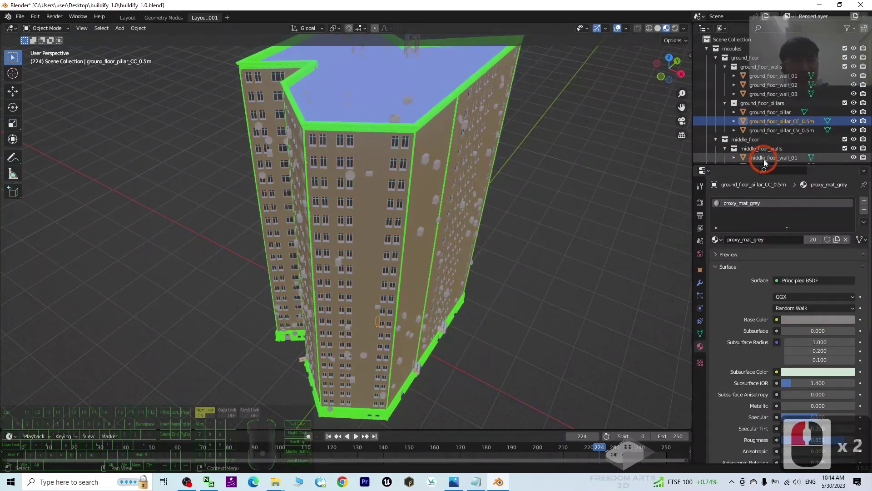
scroll(784, 143, "down", 2)
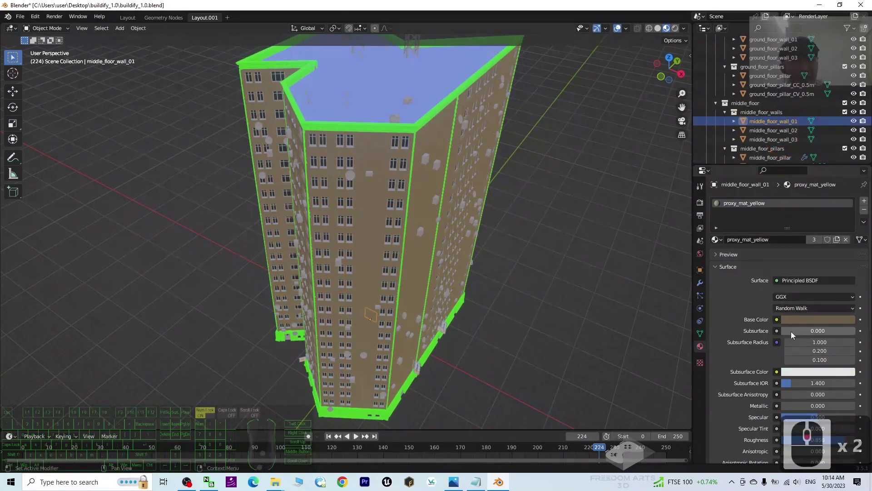
left_click(810, 319)
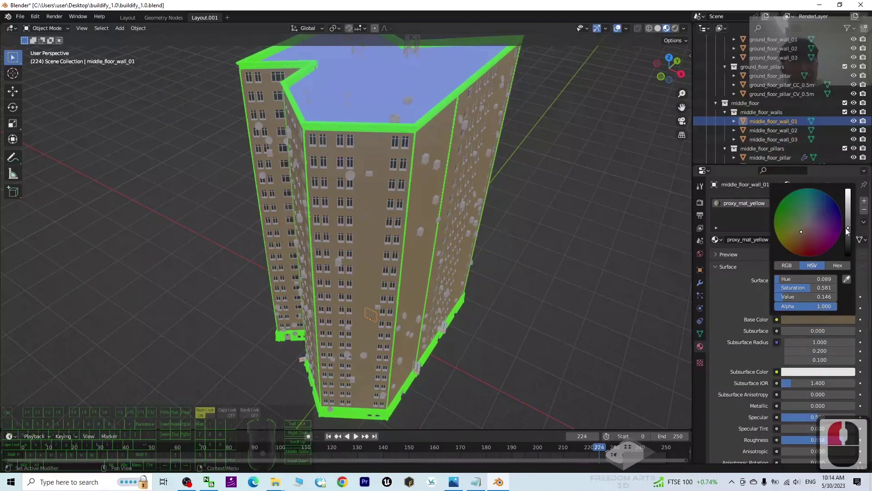
scroll(410, 196, "up", 10)
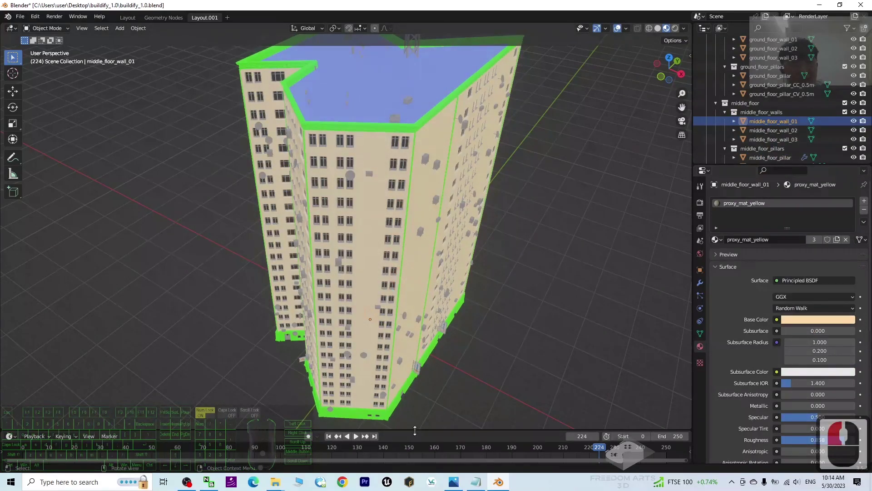
left_click(801, 319)
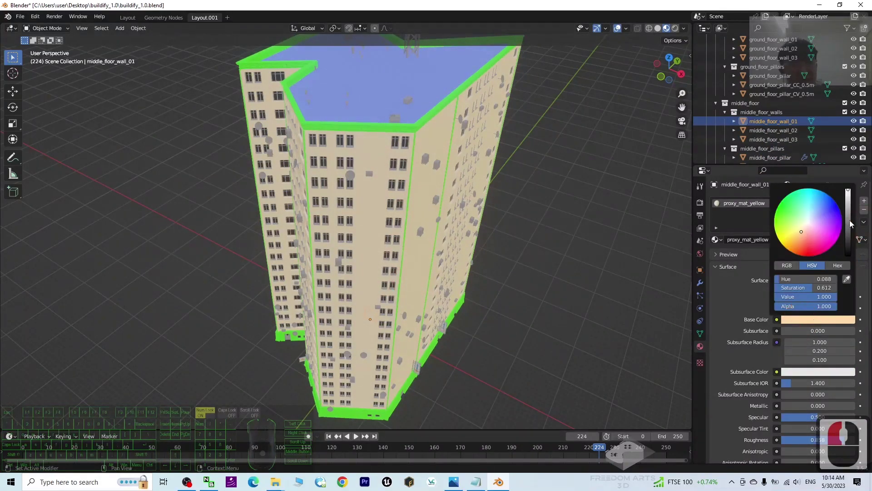
mouse_move(811, 225)
left_mouse_down()
mouse_move(800, 235)
mouse_move(790, 226)
mouse_move(797, 205)
mouse_move(822, 240)
mouse_move(785, 231)
mouse_move(794, 242)
mouse_move(813, 238)
mouse_move(805, 228)
mouse_move(812, 238)
left_mouse_up()
Inspect the windows up close and check the materials of ground_floor_pillar_CC_0.5m, trimm, top_trim_pillar and ground_floor_wall_02
scroll(533, 320, "down", 3)
middle_click_drag(534, 320, 356, 308)
scroll(357, 308, "up", 5)
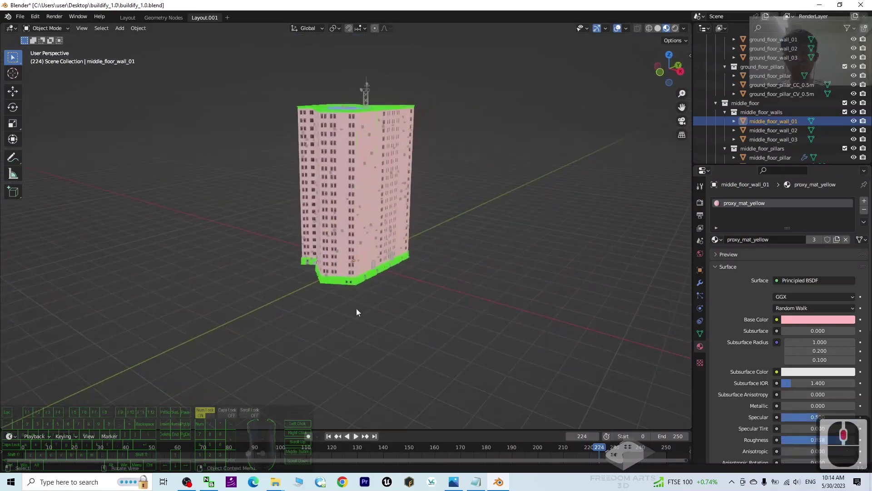
scroll(361, 301, "up", 3)
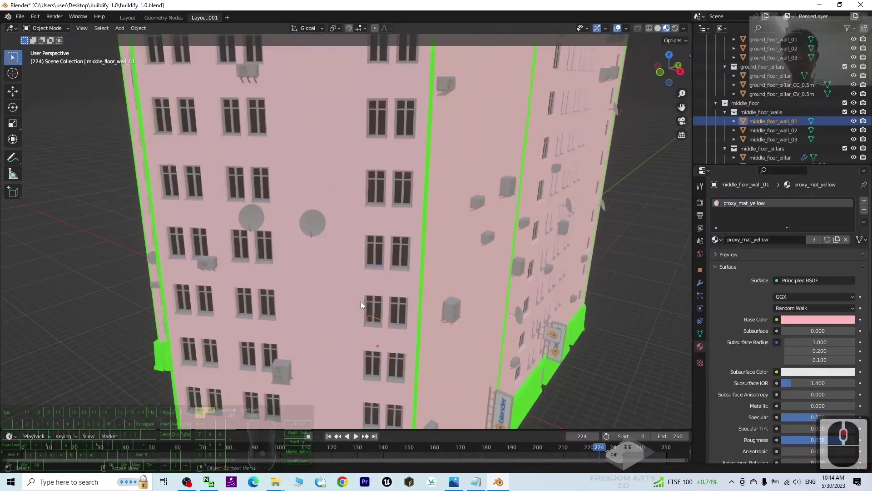
scroll(414, 238, "up", 4)
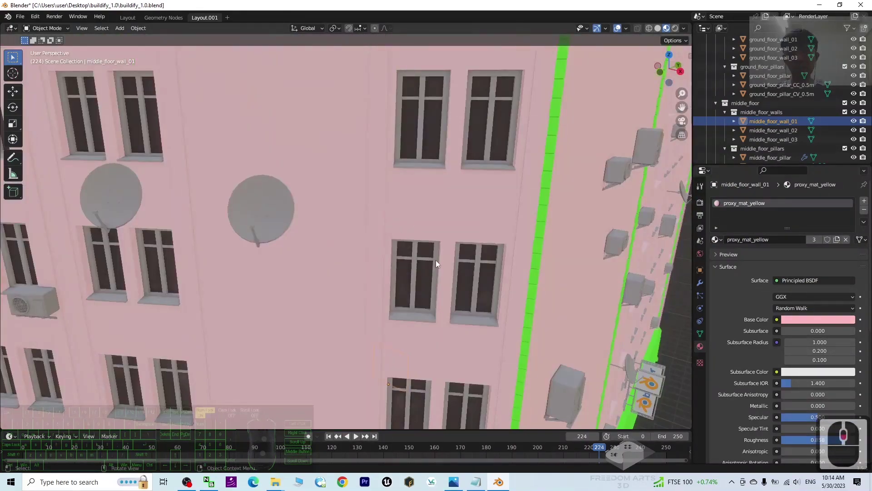
left_click(789, 86)
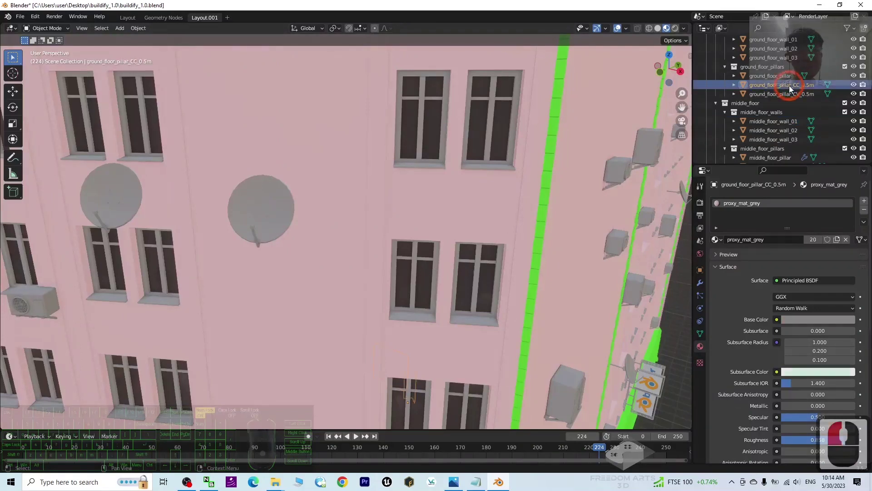
scroll(789, 87, "down", 4)
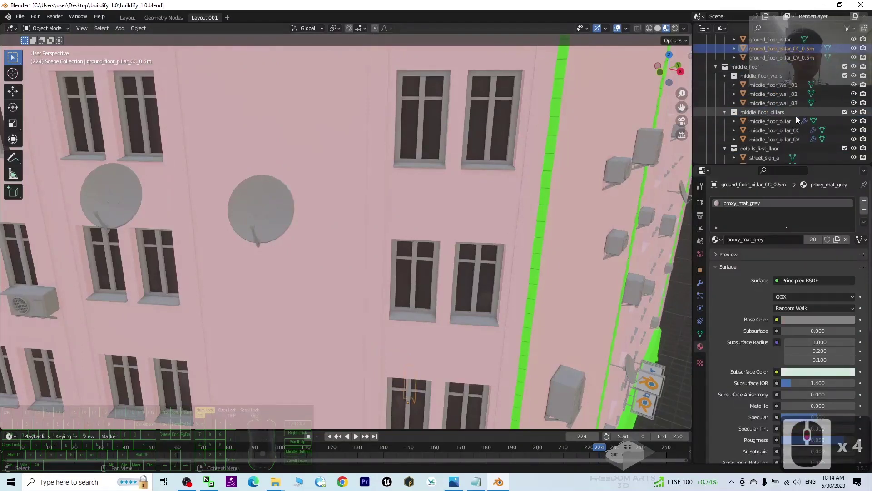
scroll(796, 116, "down", 8)
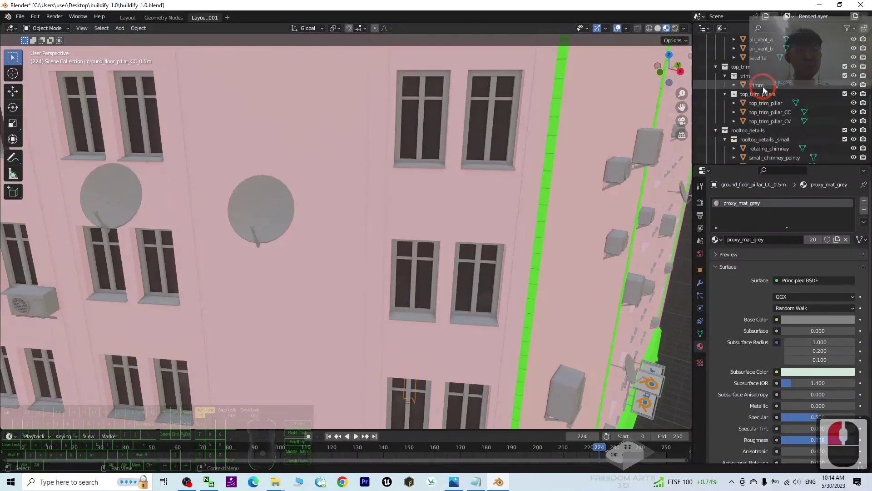
left_click(763, 86)
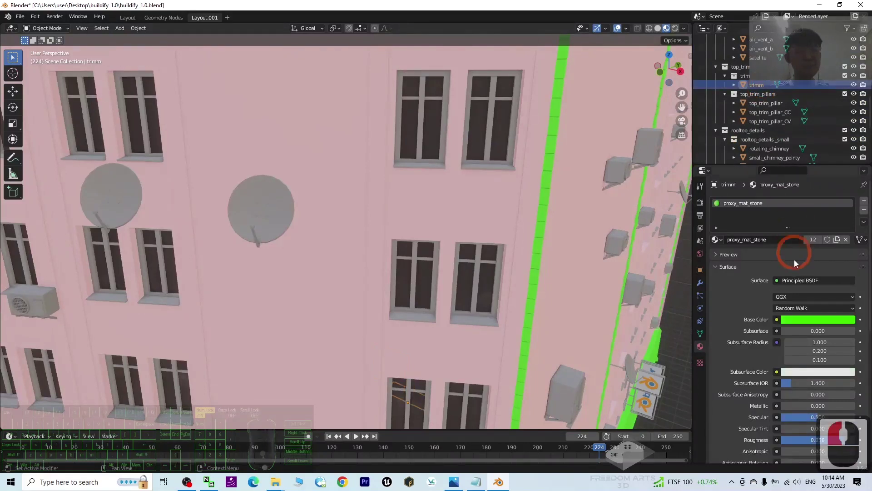
left_click(764, 103)
scroll(769, 111, "up", 16)
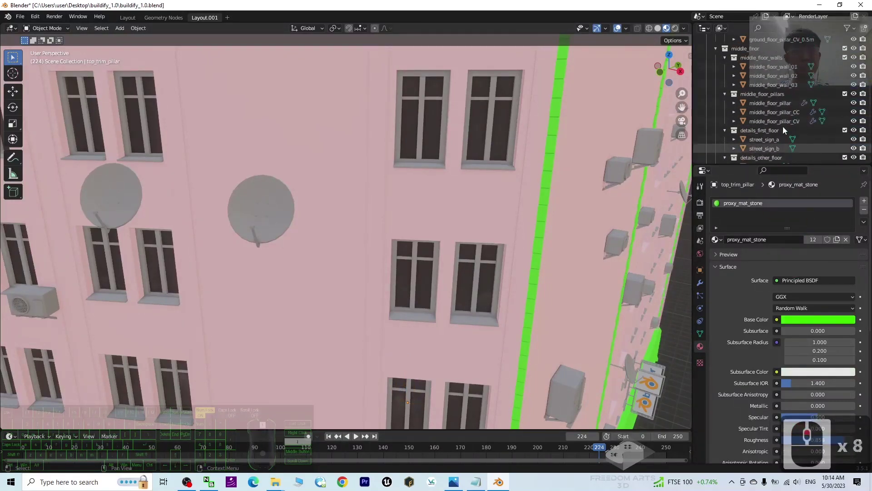
left_click(784, 86)
scroll(784, 89, "down", 20)
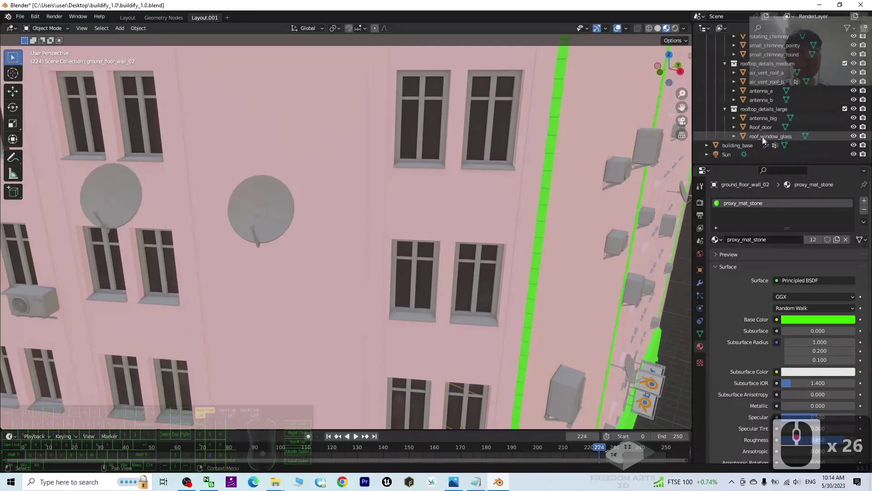
Set the Base Color of roof_window_glass's proxy_mat_general_reflective to sky blue with hue 0.575, saturation 0.907 and value 1.000
left_click(776, 135)
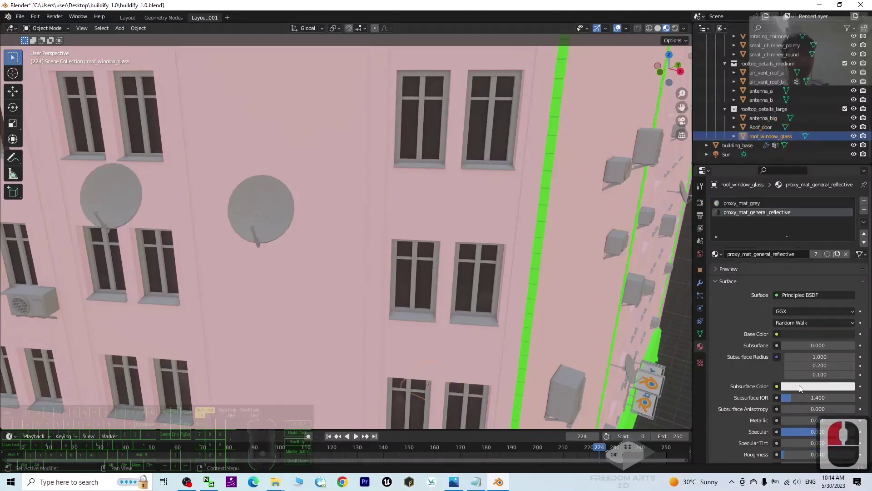
left_click(865, 233)
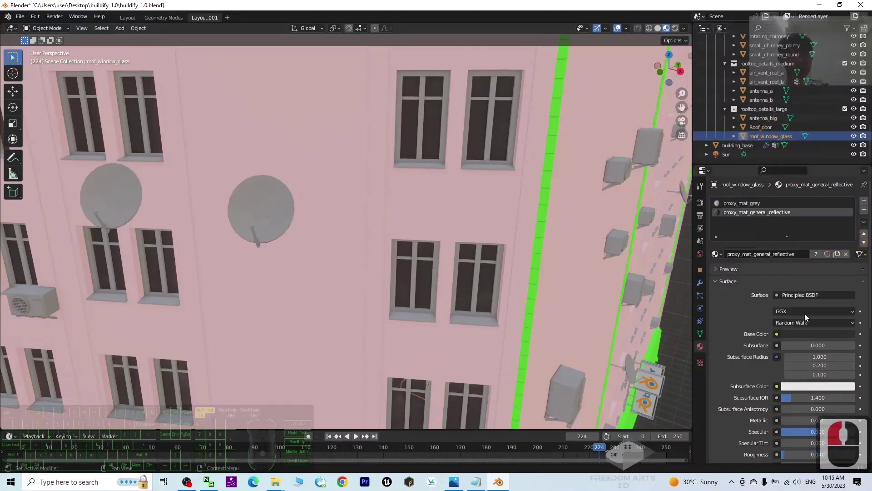
left_click(805, 334)
left_click_drag(849, 238, 412, 292)
left_click(837, 224)
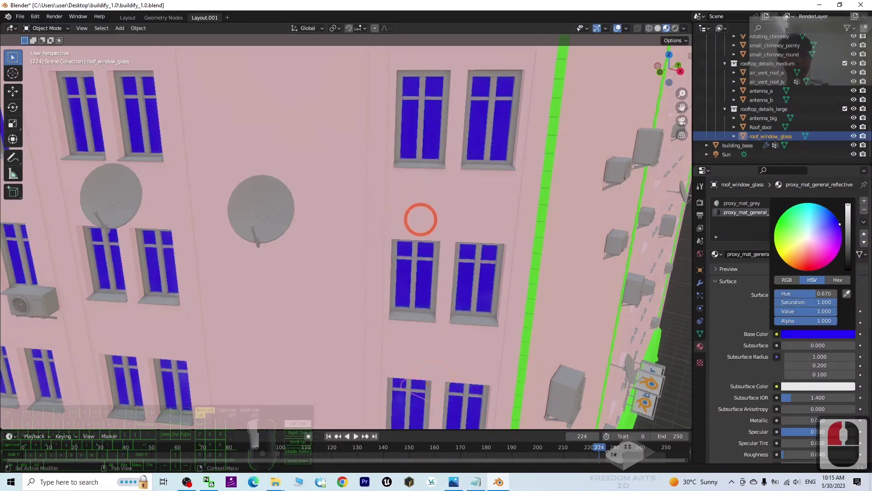
left_click_drag(837, 224, 812, 212)
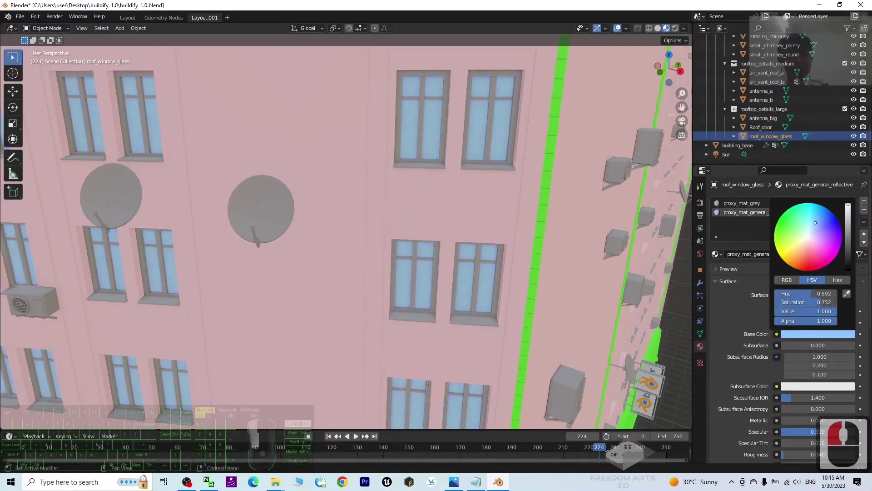
Shift proxy_mat_general_reflective's Base Color to a deeper blue with hue 0.615 and saturation 0.961
scroll(399, 218, "down", 8)
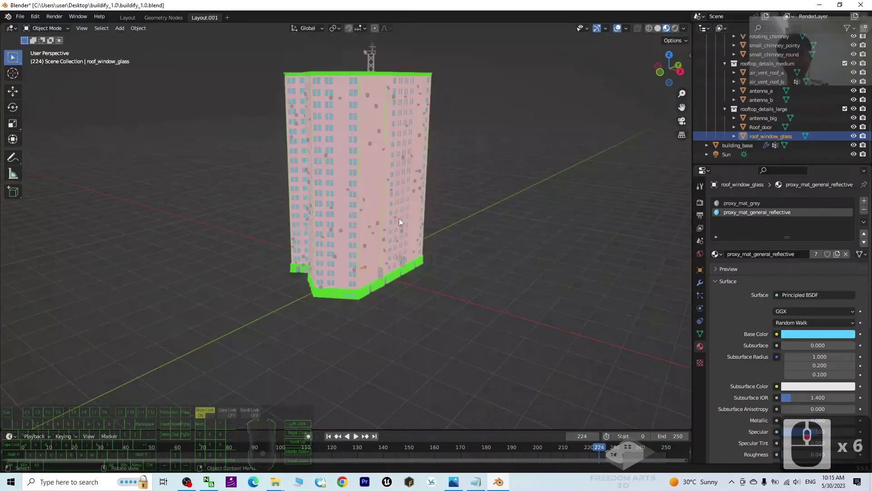
scroll(399, 219, "up", 3)
left_click(800, 333)
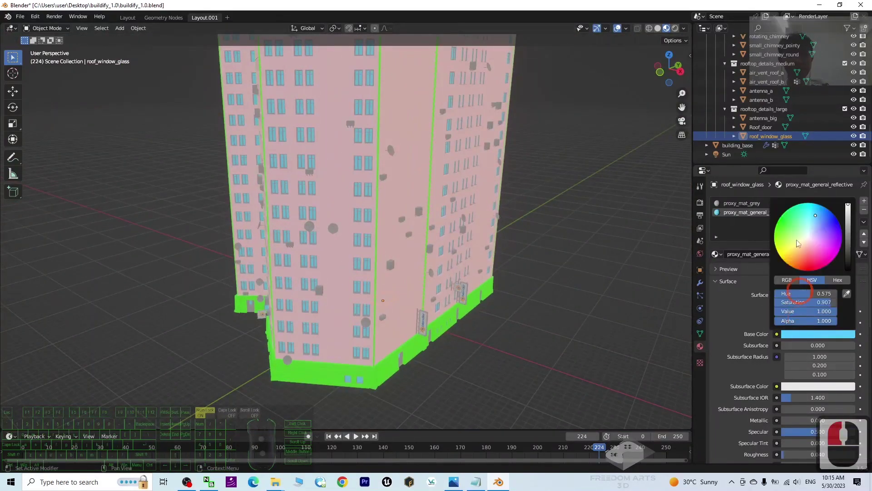
mouse_move(816, 221)
left_mouse_down()
mouse_move(826, 218)
mouse_move(794, 221)
mouse_move(821, 214)
left_mouse_up()
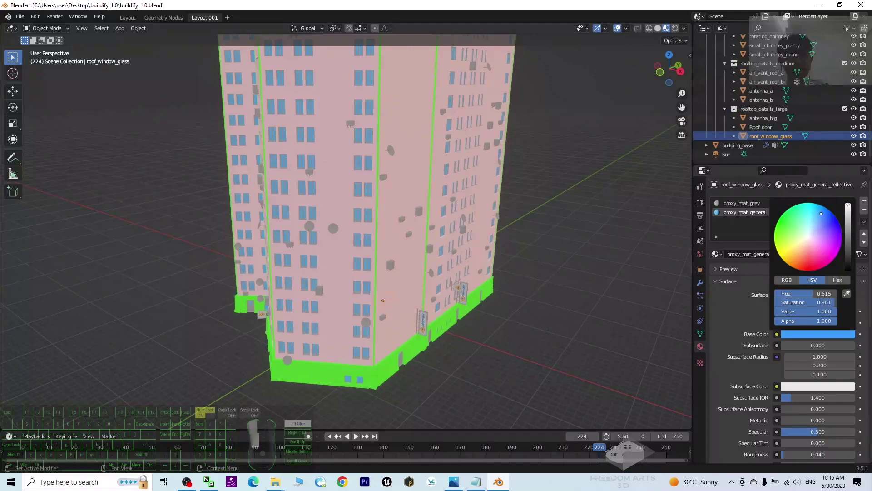
Examine the recoloured building from several sides, including its roof and facades
scroll(397, 228, "up", 2)
scroll(397, 227, "down", 3)
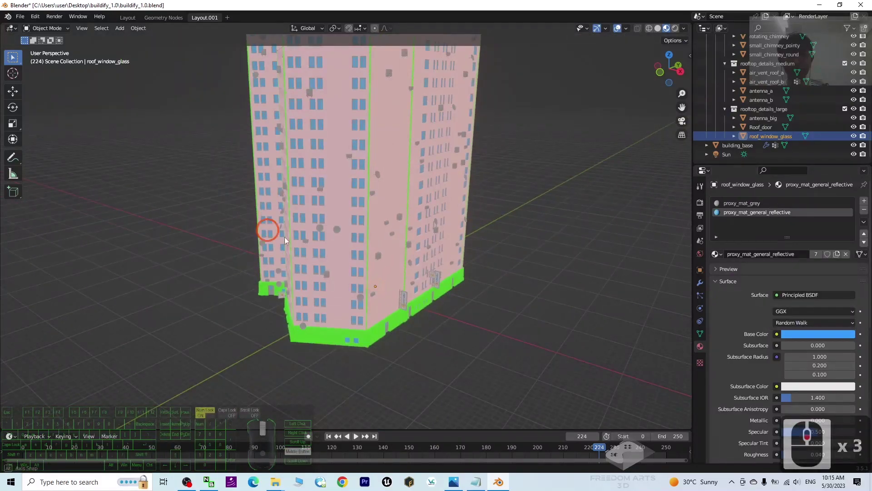
middle_click_drag(285, 236, 330, 241)
scroll(461, 189, "down", 5)
scroll(505, 214, "up", 4)
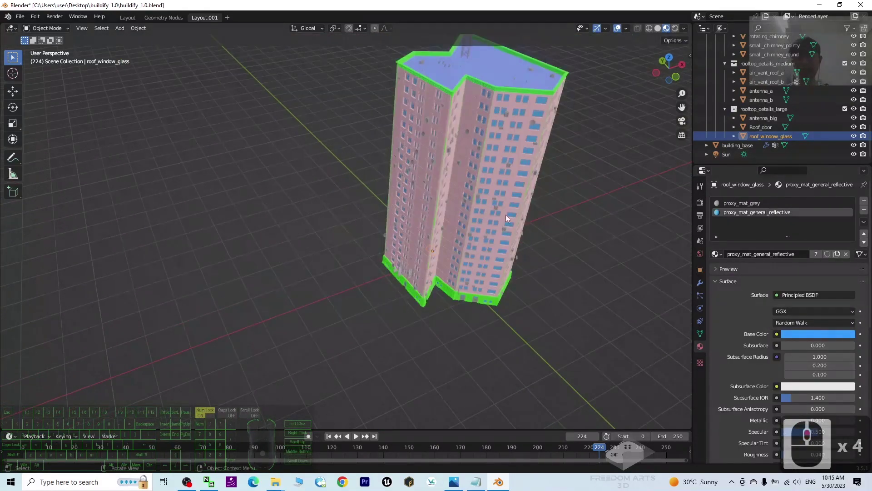
middle_click_drag(536, 189, 515, 299)
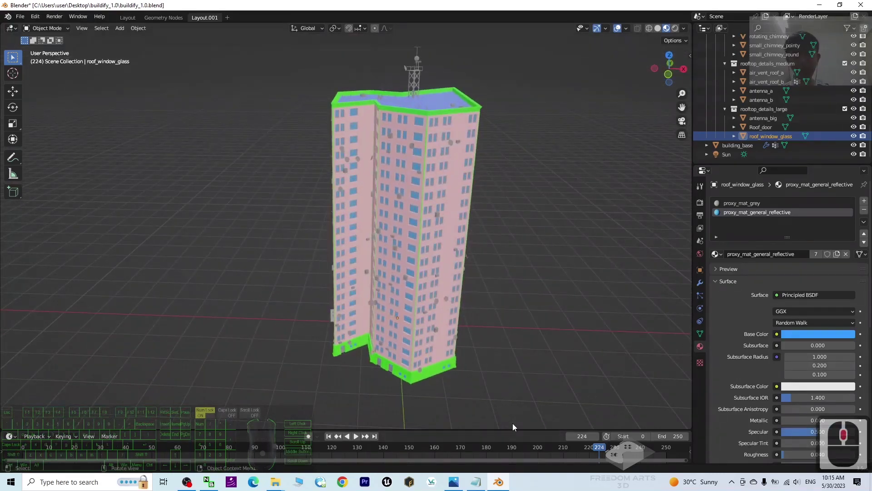
Move the Blender window aside and reposition the buildify_1.0 folder window on the desktop
left_click_drag(550, 6, 616, 44)
left_click_drag(151, 112, 130, 110)
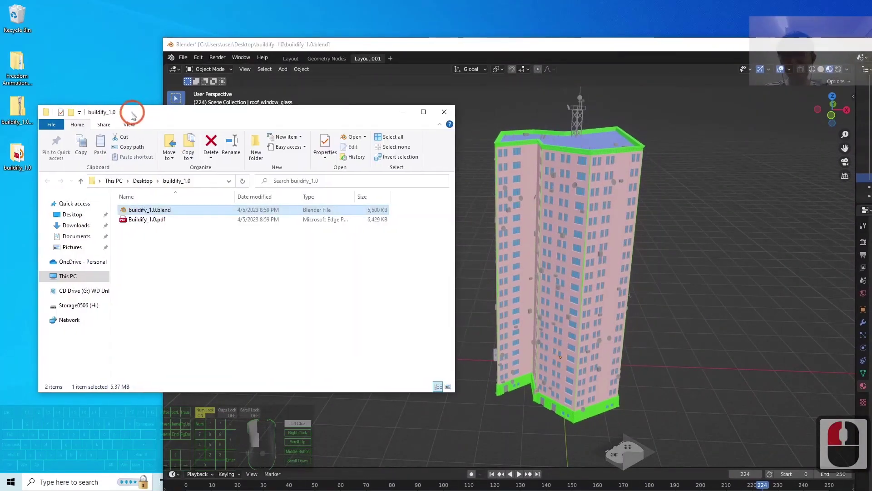
left_click(328, 88)
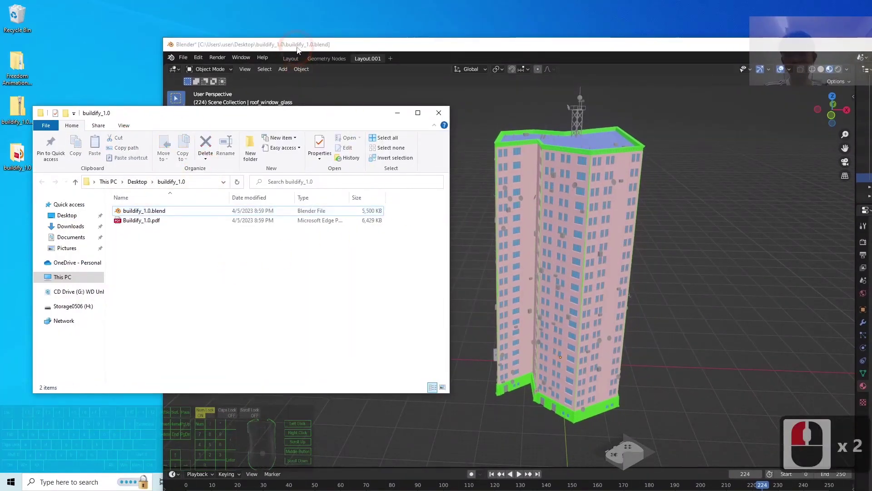
left_click(183, 57)
left_click(223, 189)
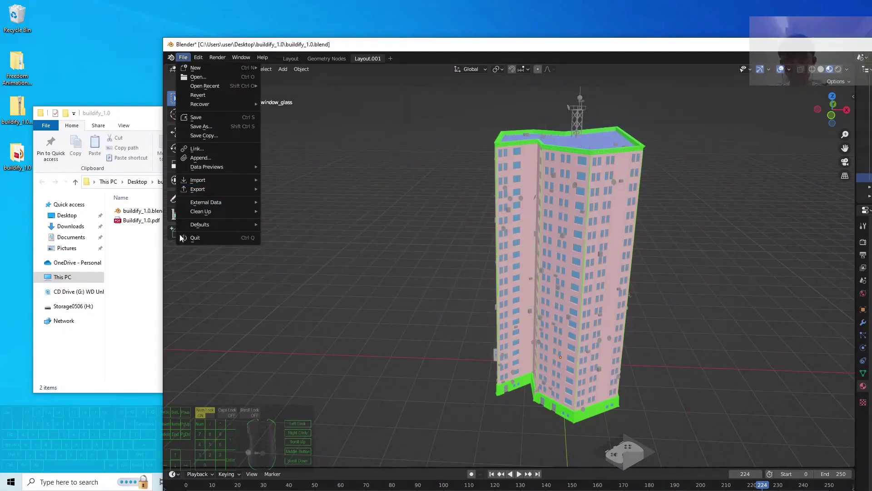
left_click(135, 250)
Close the buildify_1.0 folder window, and create and open a desktop folder named Building 04
left_click(437, 114)
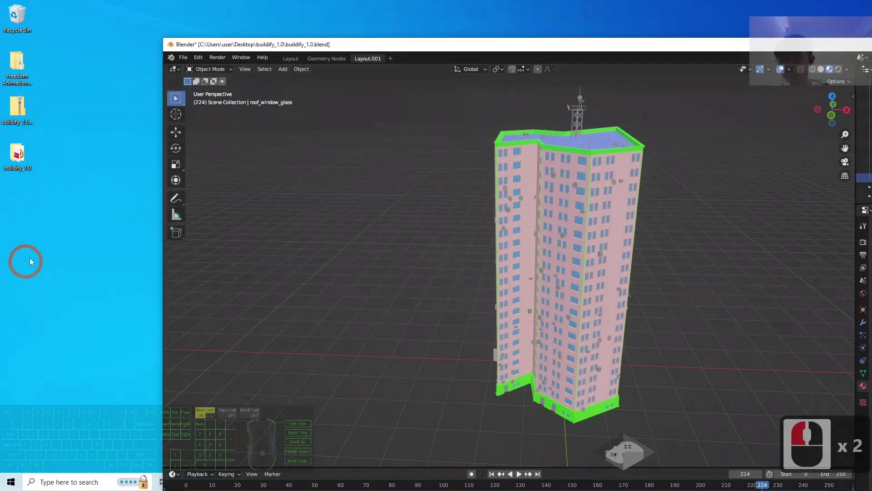
right_click(41, 241)
left_click(92, 329)
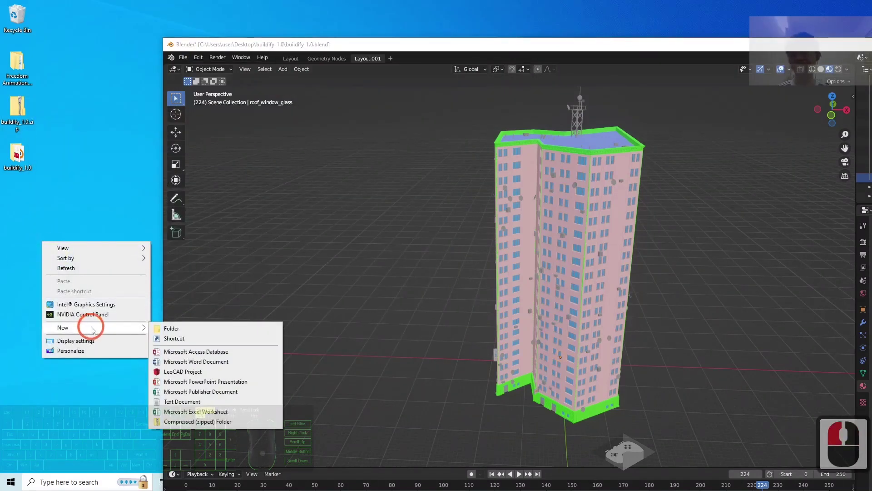
left_click(179, 328)
type("Building 04")
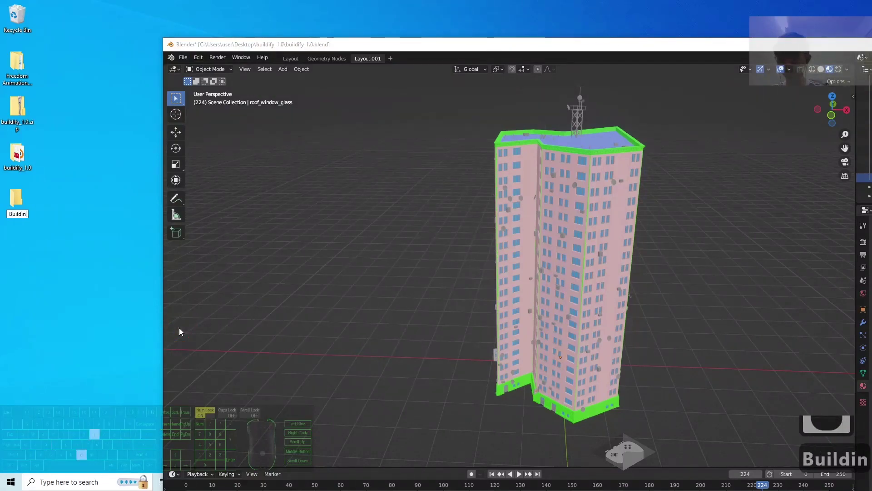
key("Return")
key("Return")
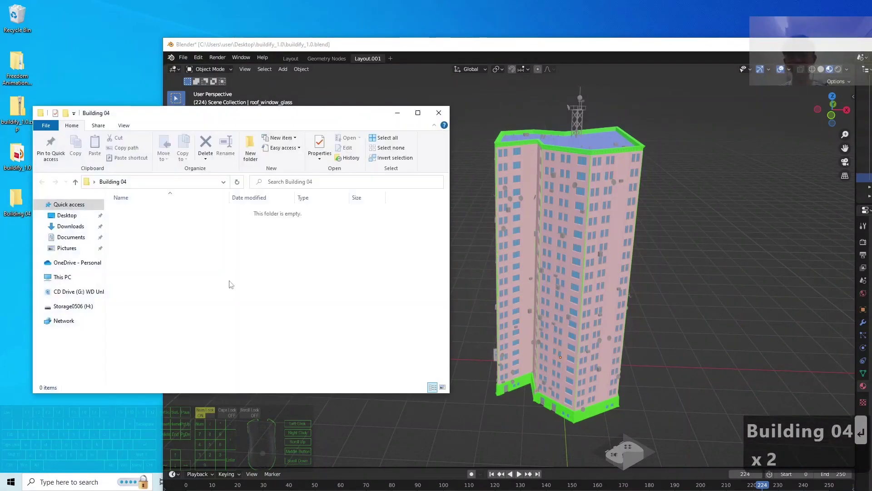
Start saving the Blender project under a new location and browse to the Building 04 folder on the desktop
left_click_drag(329, 44, 362, 34)
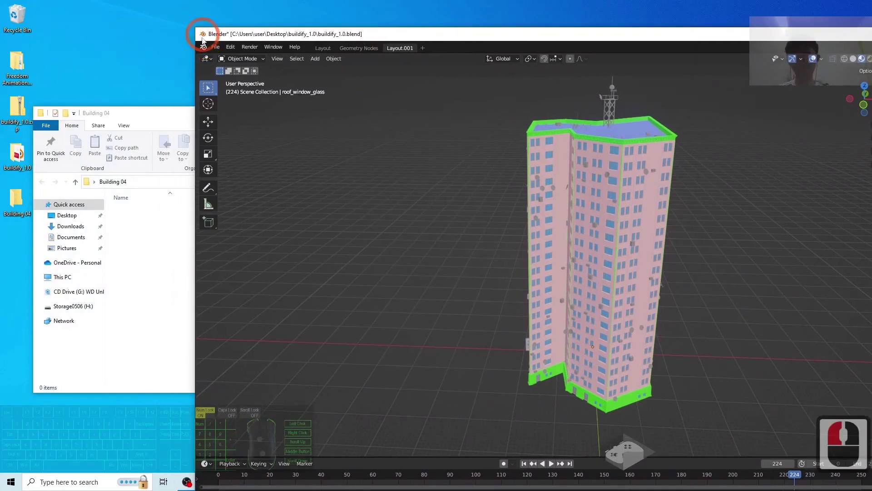
left_click(215, 47)
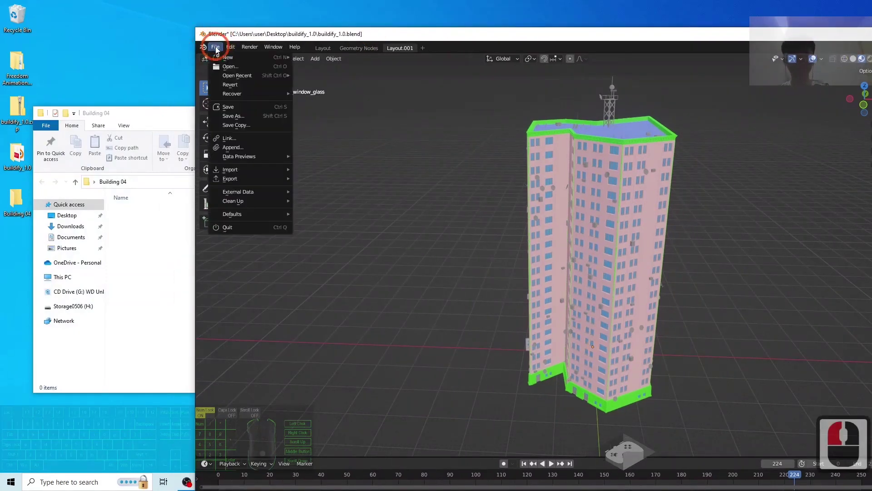
left_click(238, 115)
left_click(114, 114)
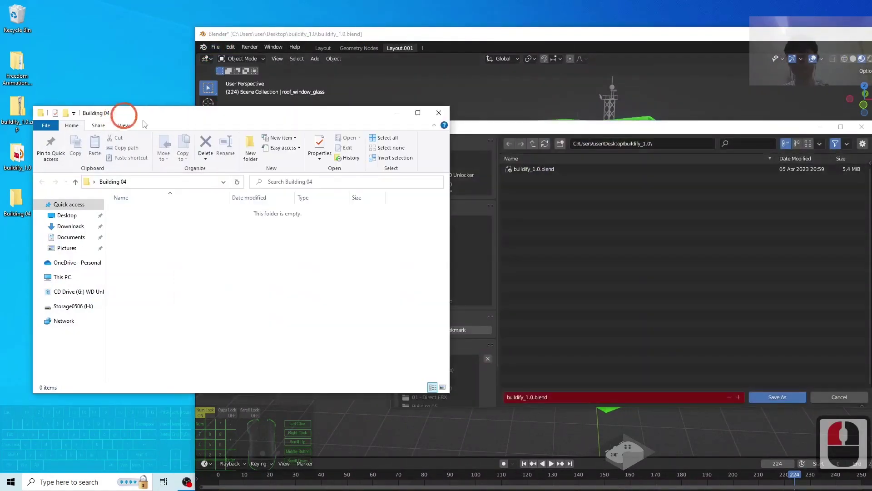
left_click(177, 173)
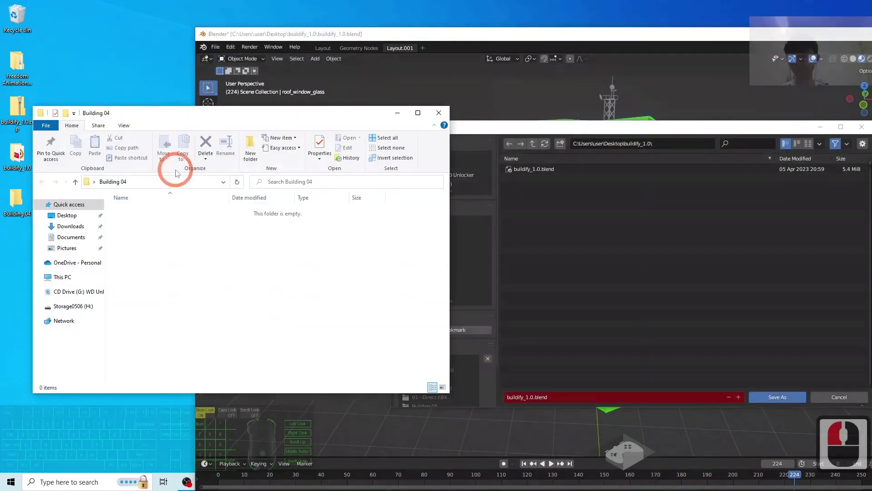
left_click(593, 132)
double_click(422, 231)
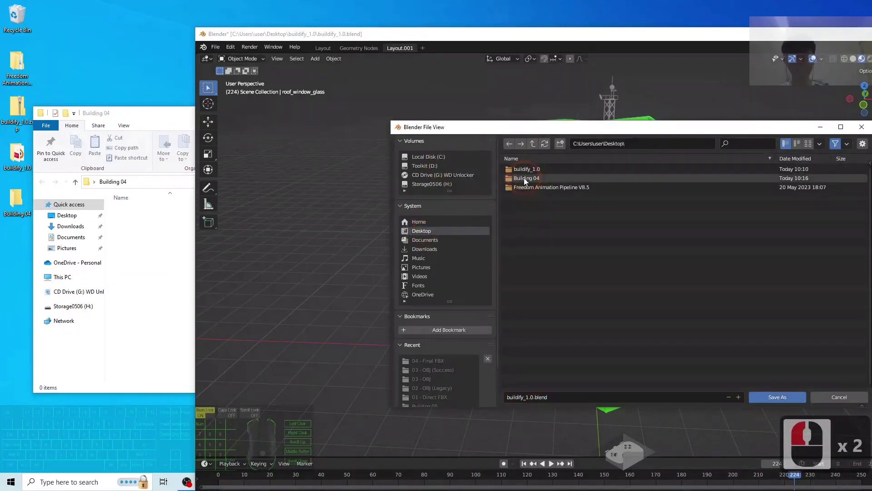
double_click(525, 178)
left_click_drag(601, 127, 544, 109)
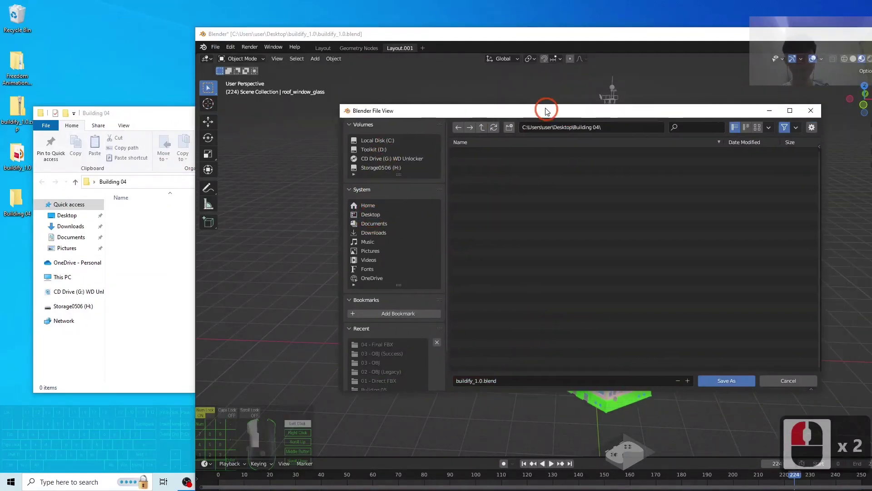
left_click(511, 204)
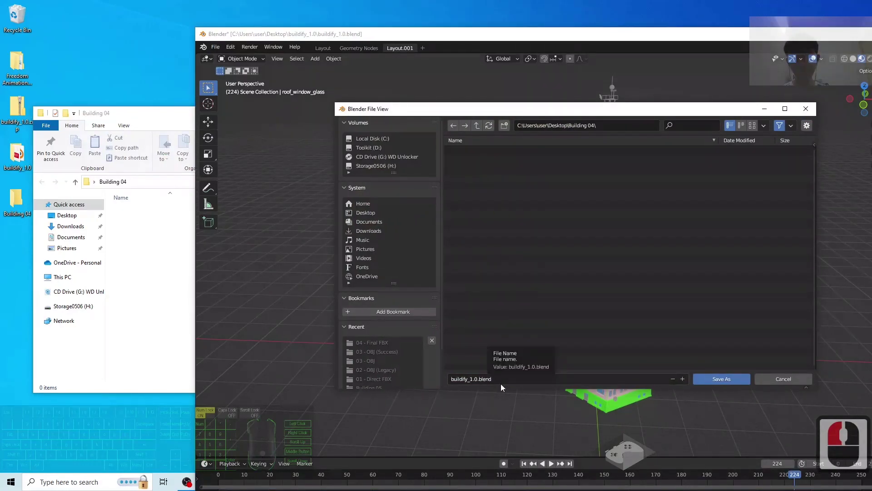
Name the file building 04.blend and save it in the Building 04 folder
left_click(479, 385)
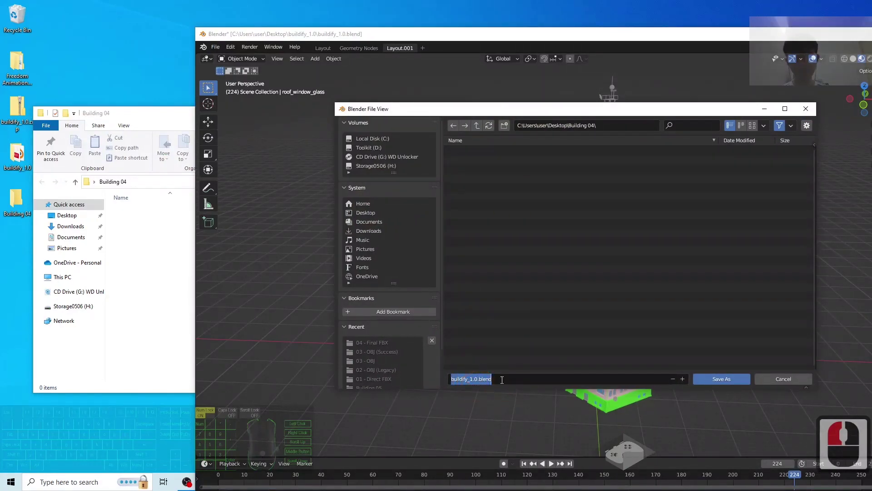
type("building 0")
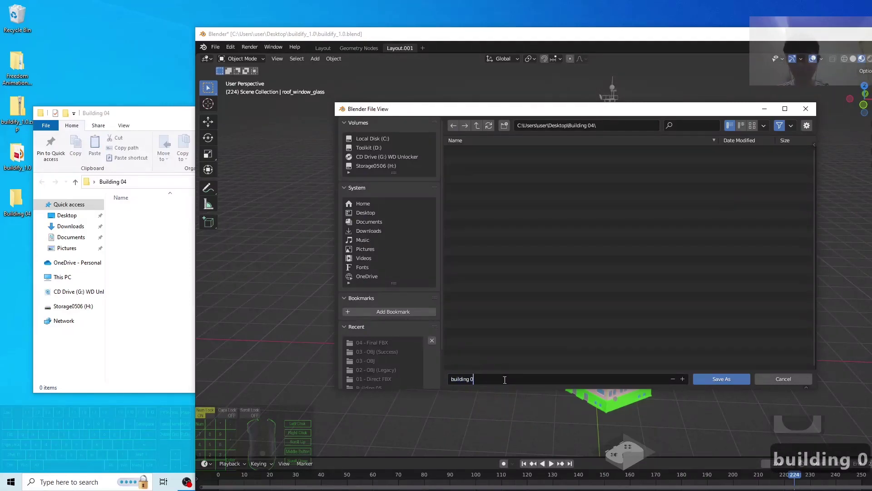
type("4.blend")
left_click(713, 379)
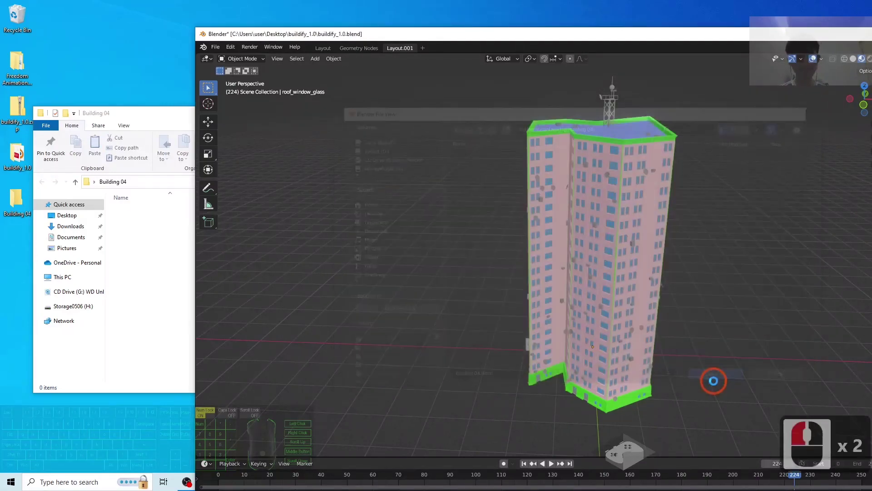
Create a subfolder named 01 - OBJ inside the Building 04 folder and open it
left_click(177, 234)
left_click(189, 247)
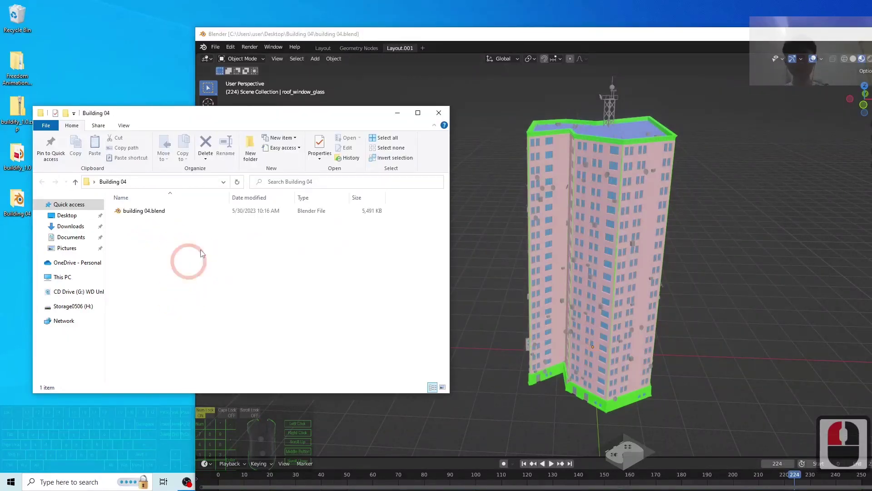
right_click(199, 266)
mouse_move(269, 368)
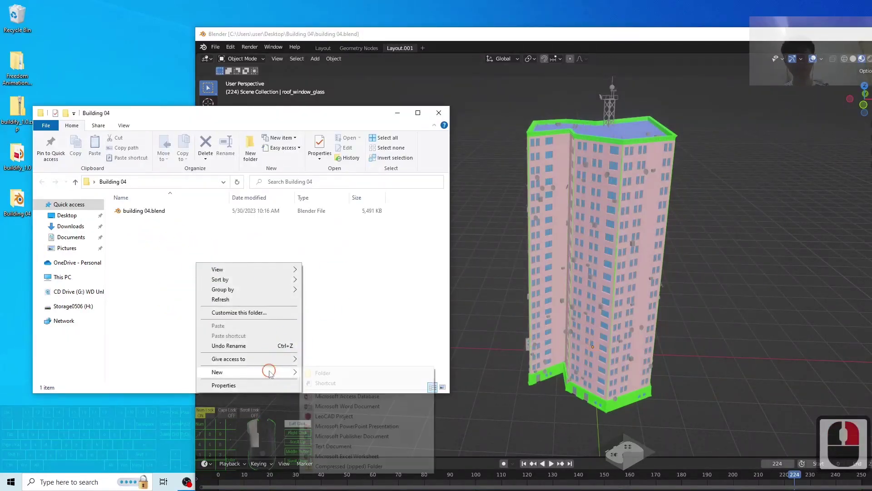
left_click(334, 366)
type("01 - ")
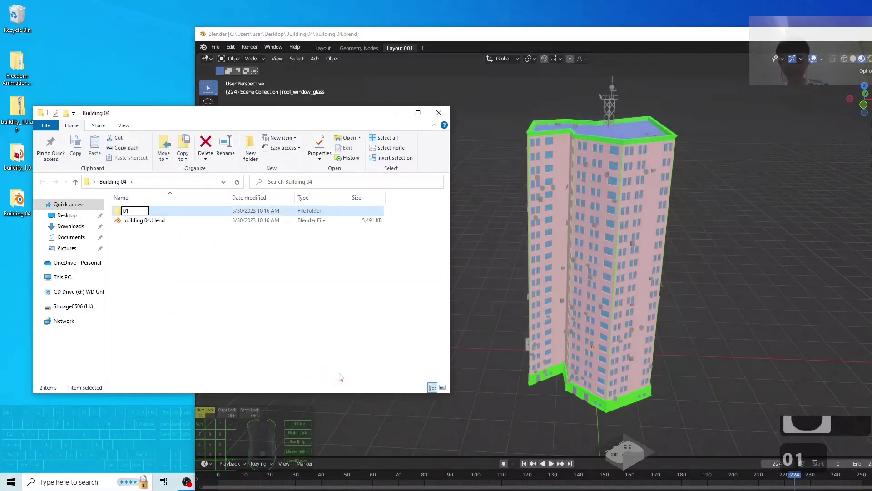
type("OBJ")
key("Return")
key("Return")
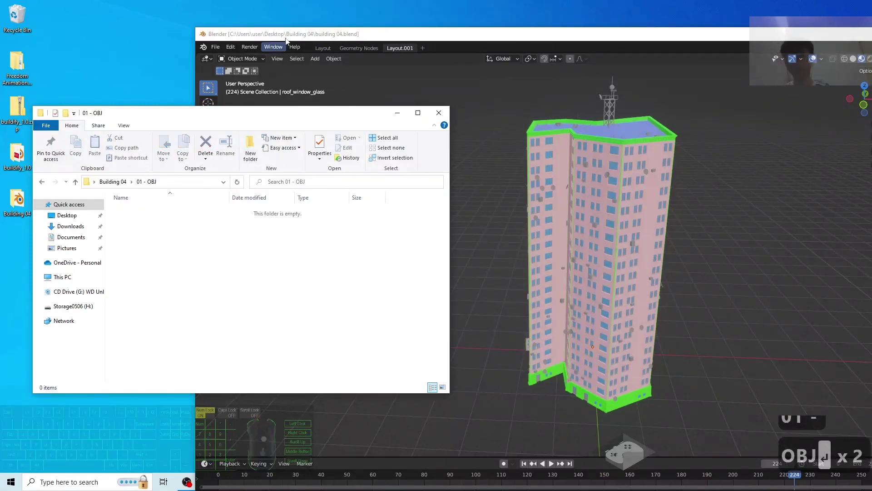
left_click(214, 46)
left_click(245, 178)
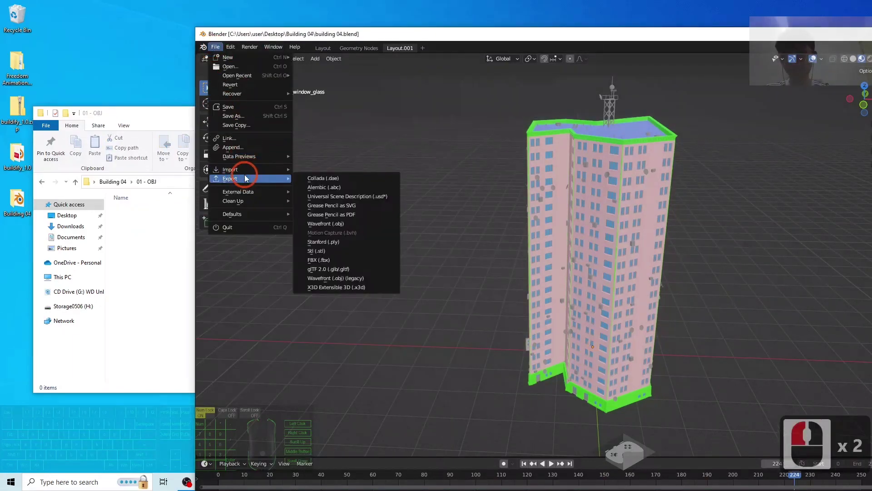
key("Escape")
Export the building from Blender as Wavefront OBJ file building 04.obj into the 01 - OBJ folder
left_click(213, 47)
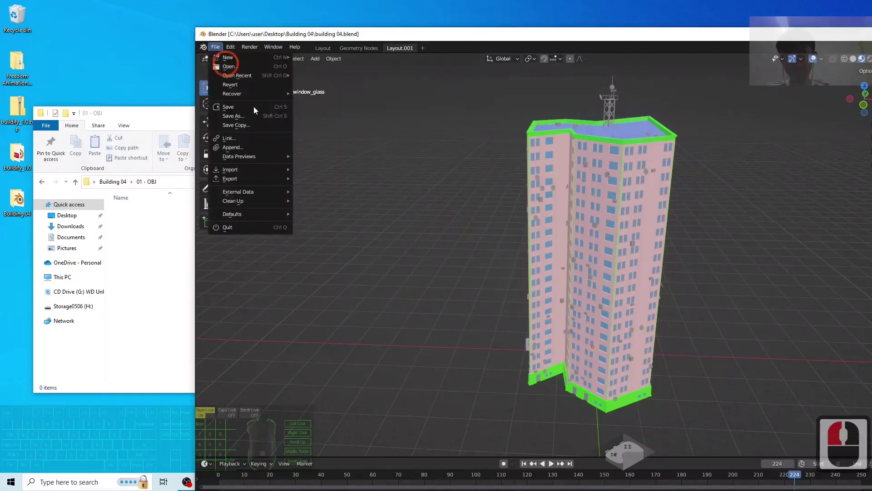
left_click(271, 178)
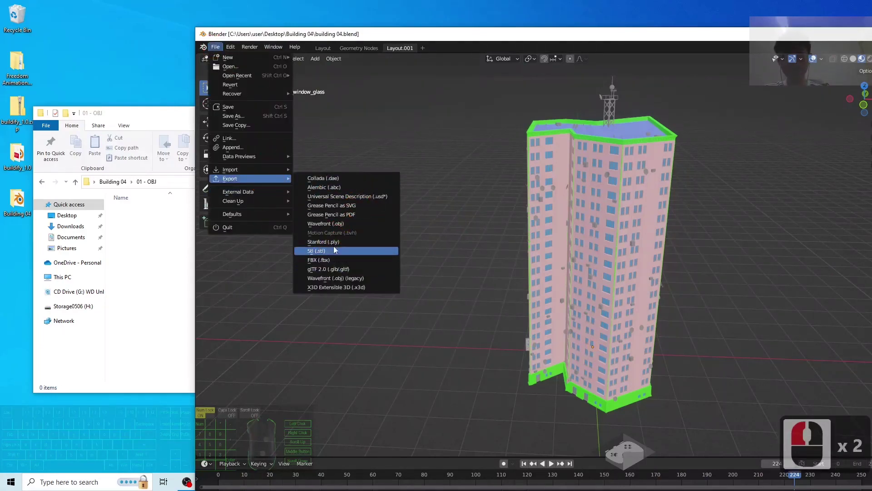
left_click(336, 224)
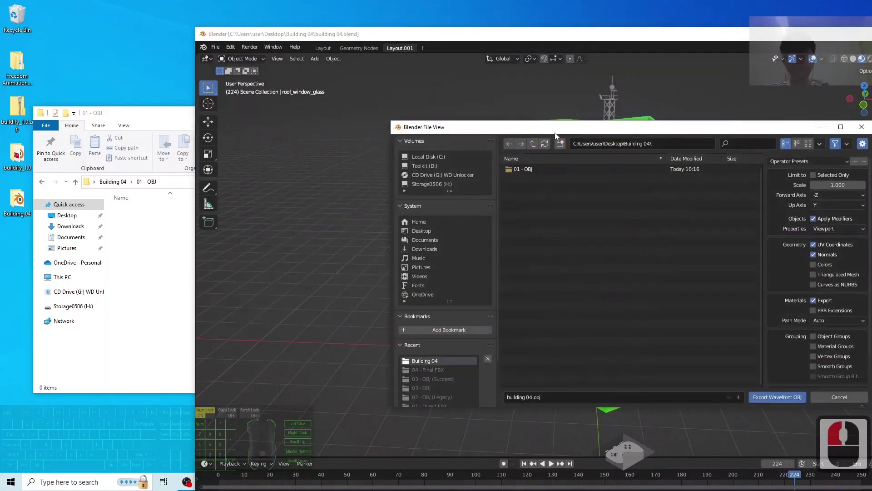
left_click_drag(555, 135, 433, 125)
left_click(402, 159)
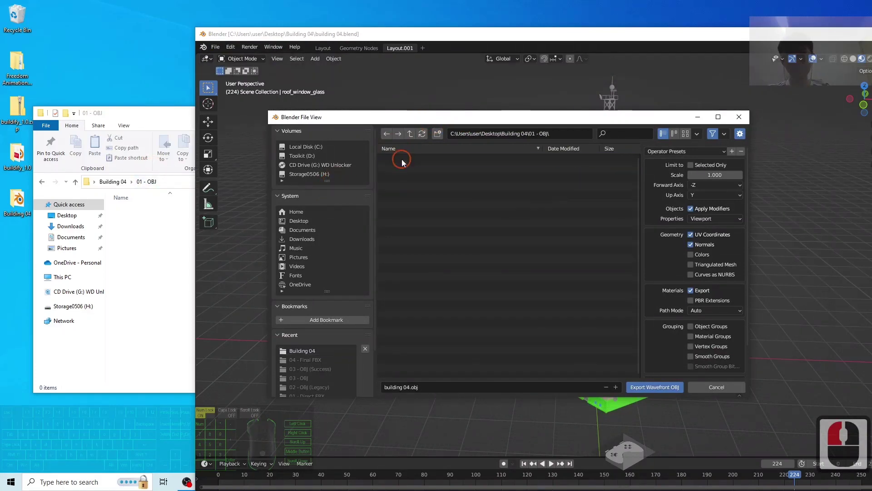
left_click(652, 386)
Check the exported files in the 01 - OBJ folder and close the Blender project
left_click(118, 209)
left_click(155, 233)
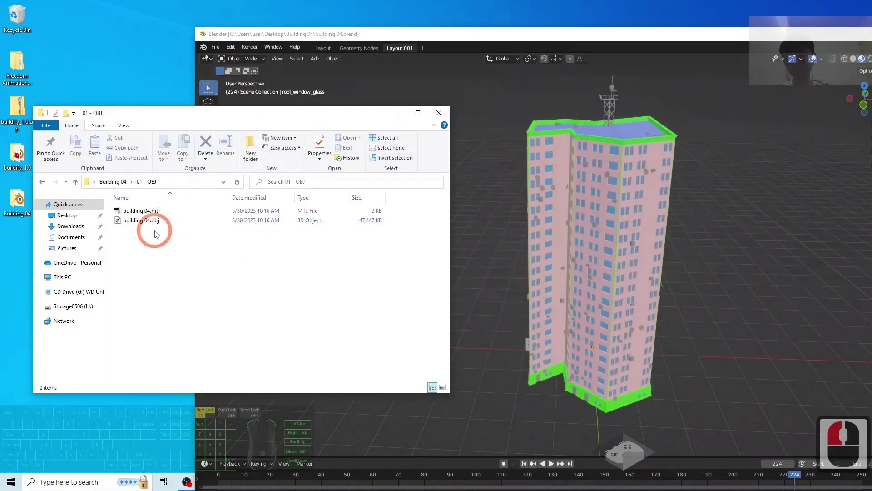
left_click_drag(577, 46, 802, 74)
left_click(369, 253)
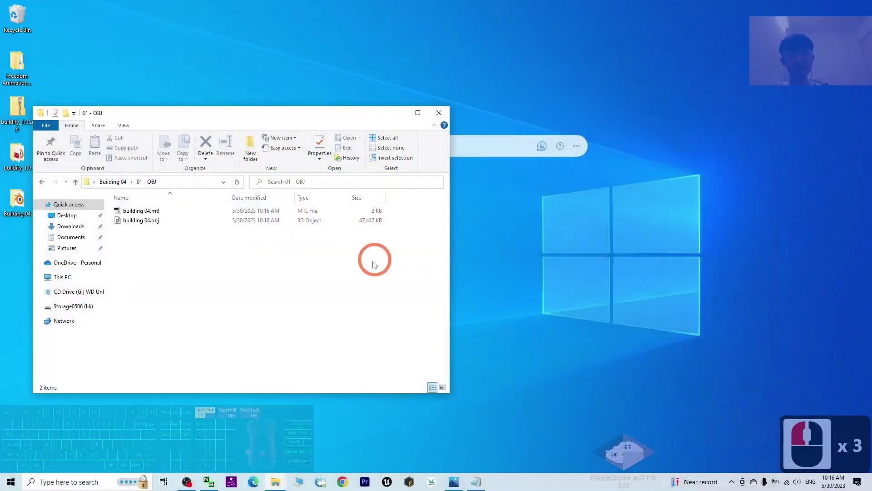
left_click(153, 254)
right_click(165, 288)
left_click(152, 228)
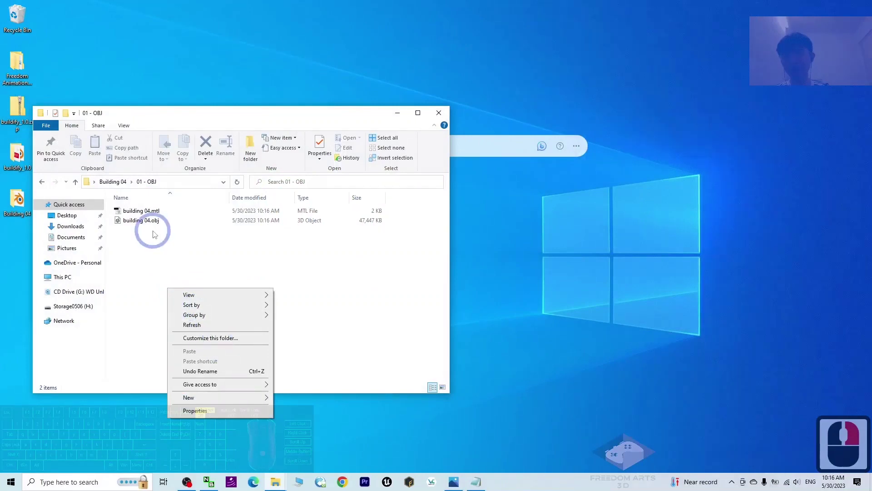
Find and launch Blender 3.5 with a new scene and dismiss its splash screen
left_click(90, 486)
type("blender")
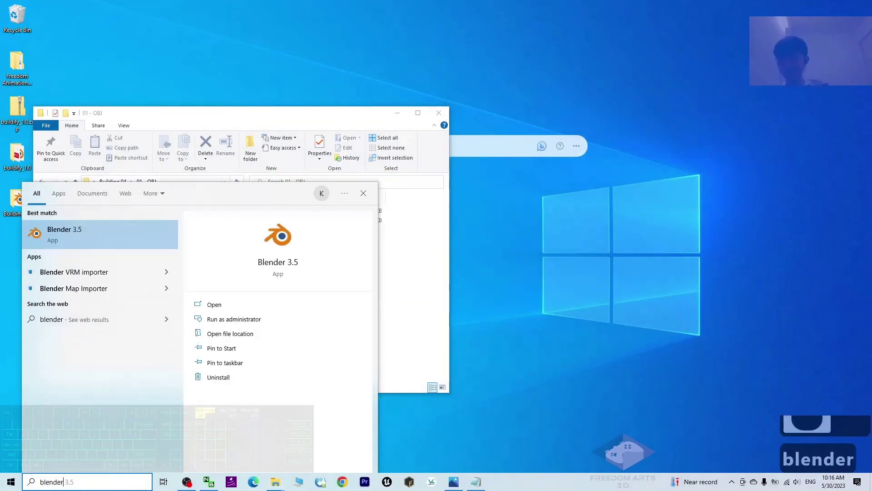
key("Return")
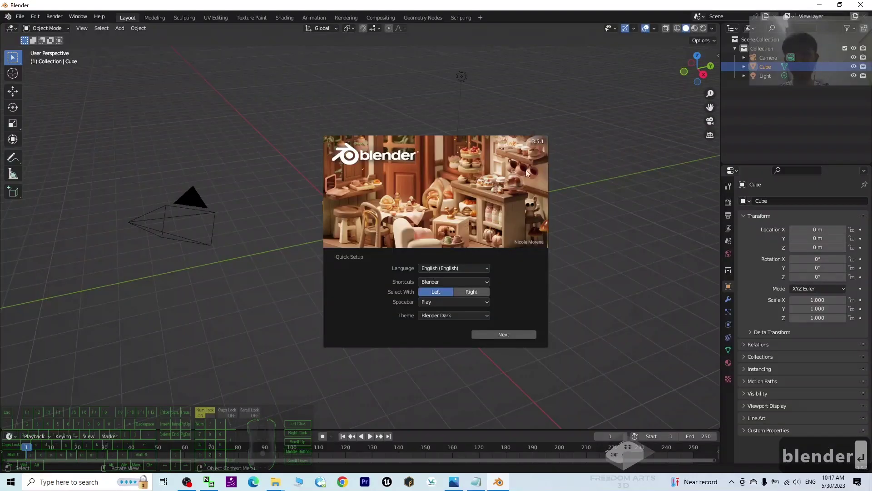
left_click(351, 189)
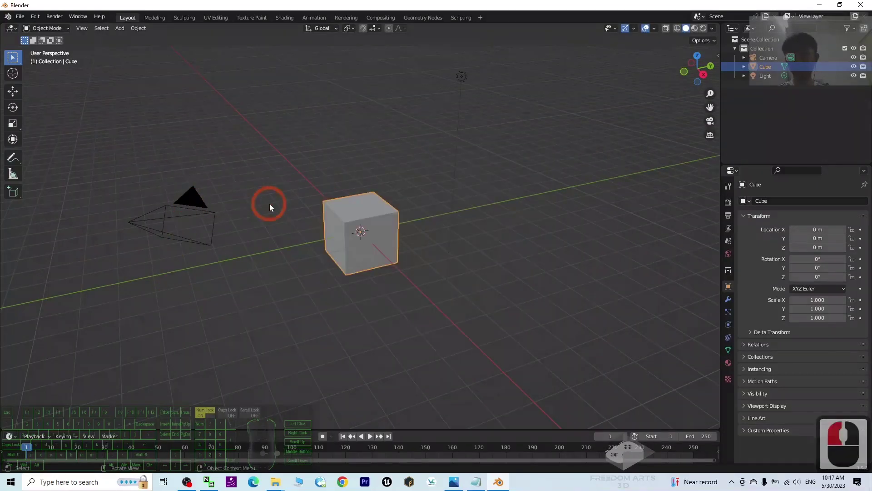
Delete the default camera, cube and light, and restore the Blender window down from full screen
left_click_drag(111, 156, 599, 326)
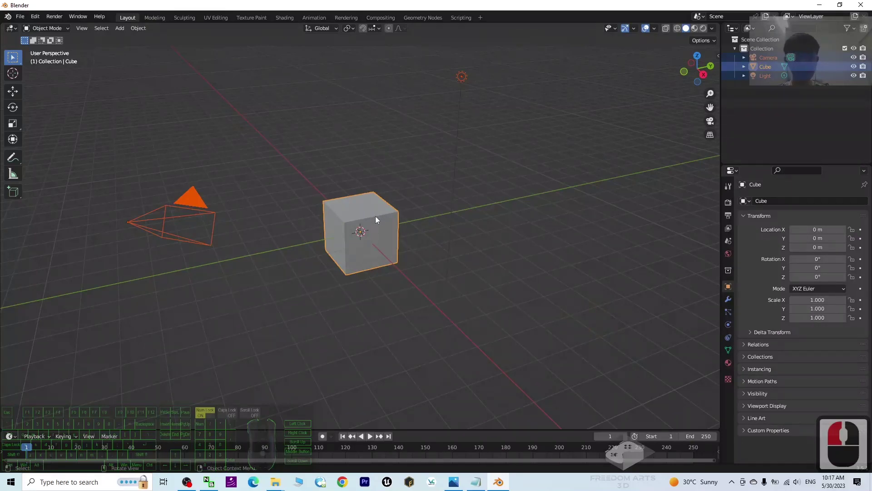
key("Delete")
double_click(516, 5)
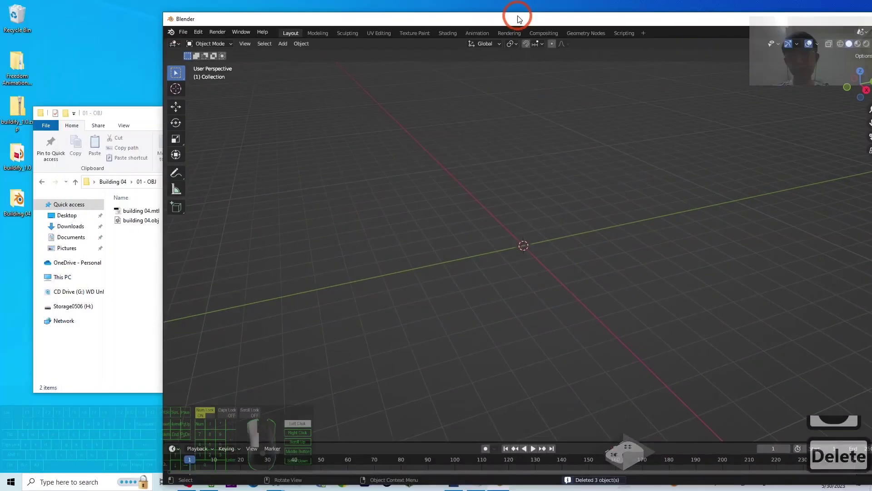
Import the Wavefront file building 04.obj from the Desktop's Building 04\01 - OBJ folder into the empty scene
left_click(178, 32)
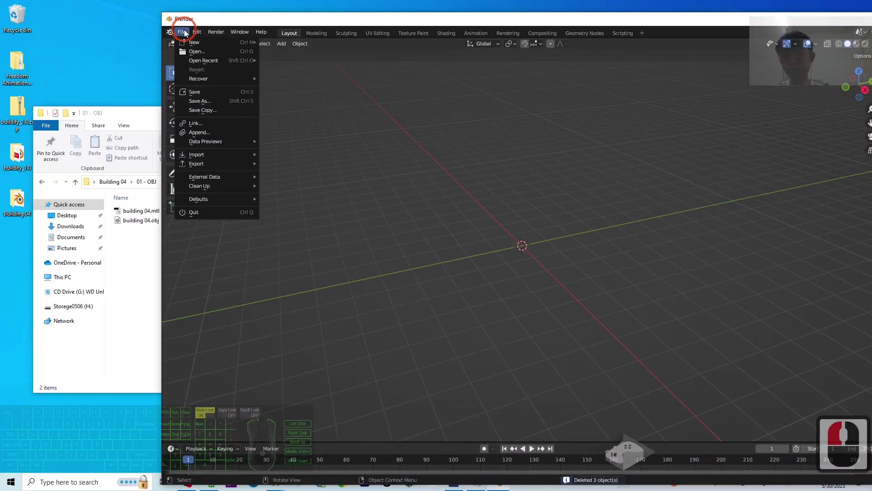
left_click(221, 154)
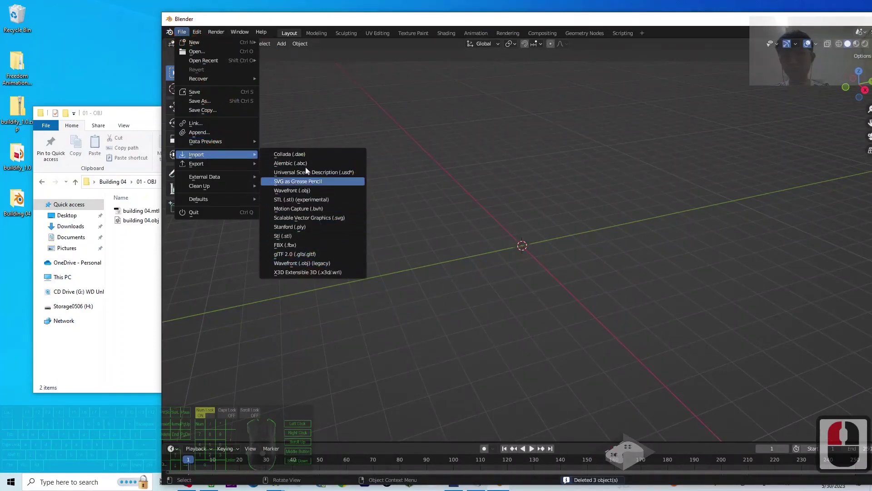
left_click(304, 190)
left_click(144, 116)
left_click(178, 183)
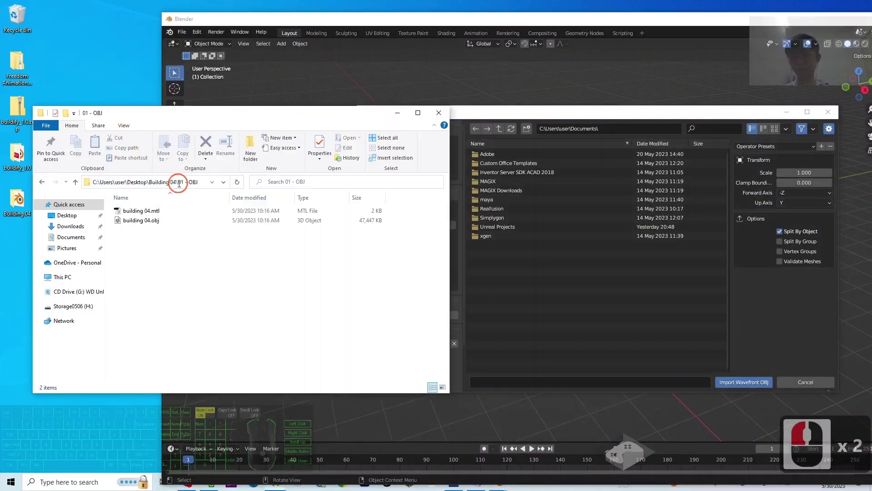
left_click(178, 182)
key("ctrl+c")
left_click(618, 129)
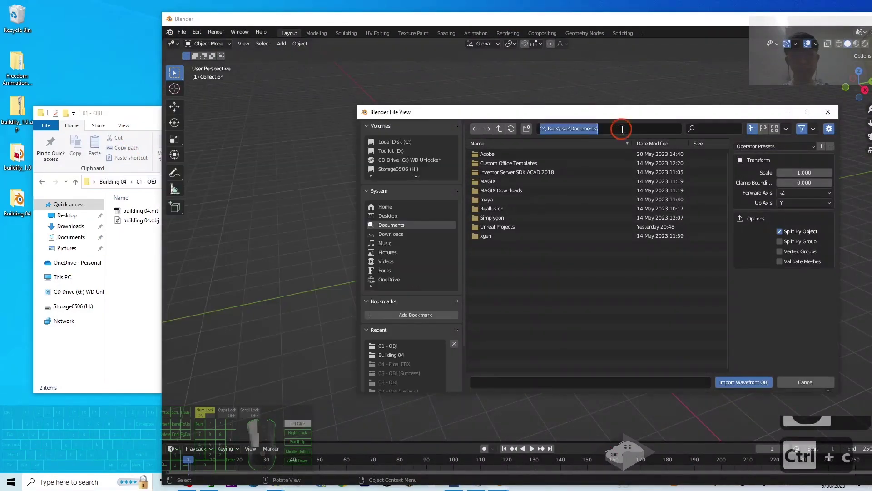
key("ctrl+v")
key("Return")
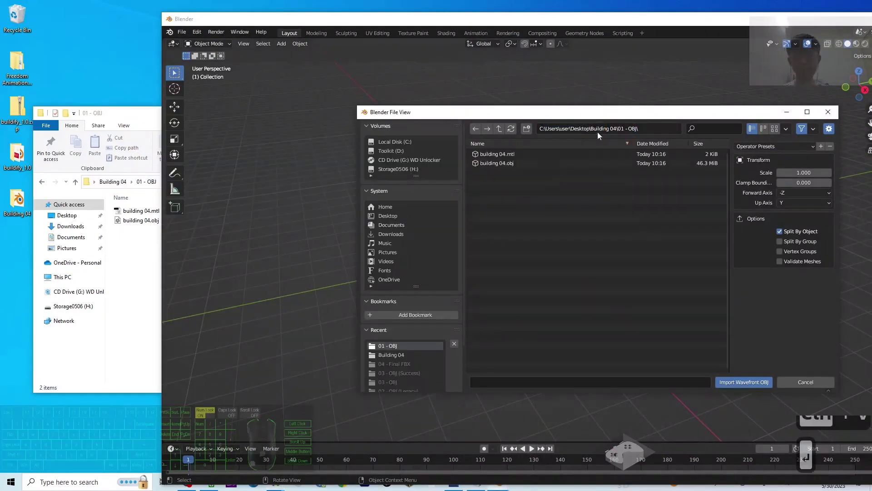
double_click(495, 164)
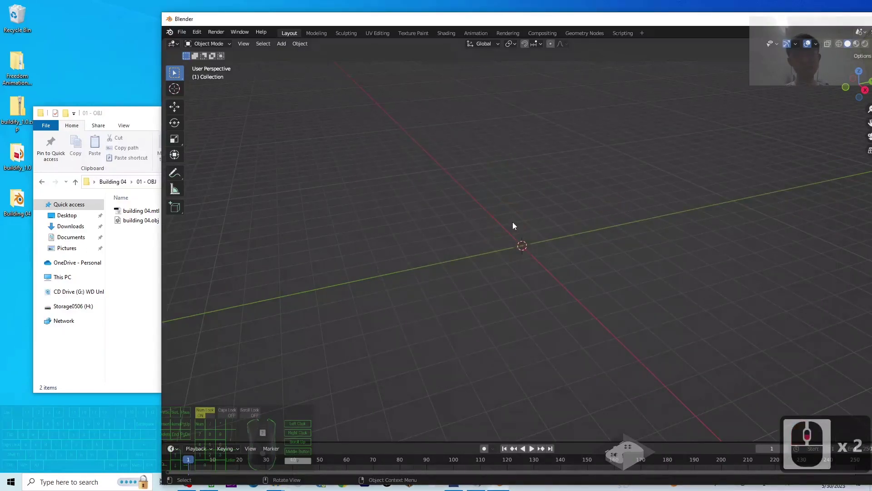
Maximise the Blender window and examine the imported building from several sides, picking individual wall and air vent objects to check its separate parts
scroll(513, 226, "down", 10)
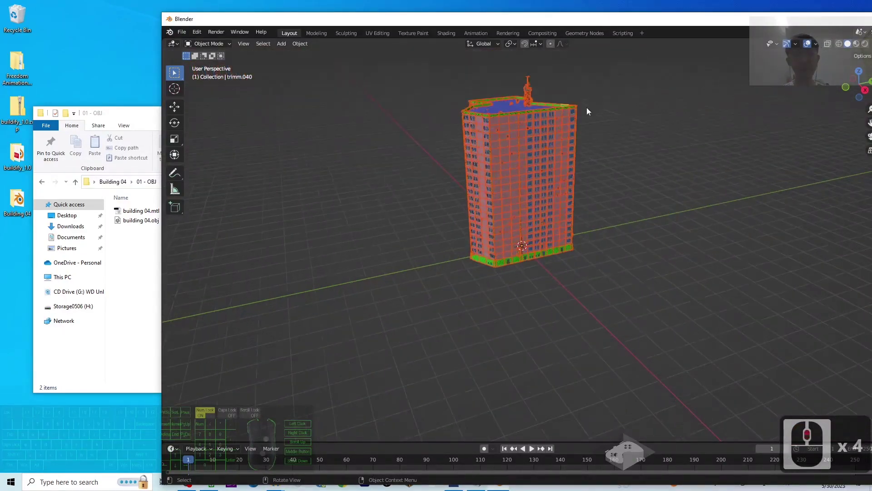
scroll(587, 112, "up", 3)
double_click(468, 19)
scroll(416, 170, "down", 2)
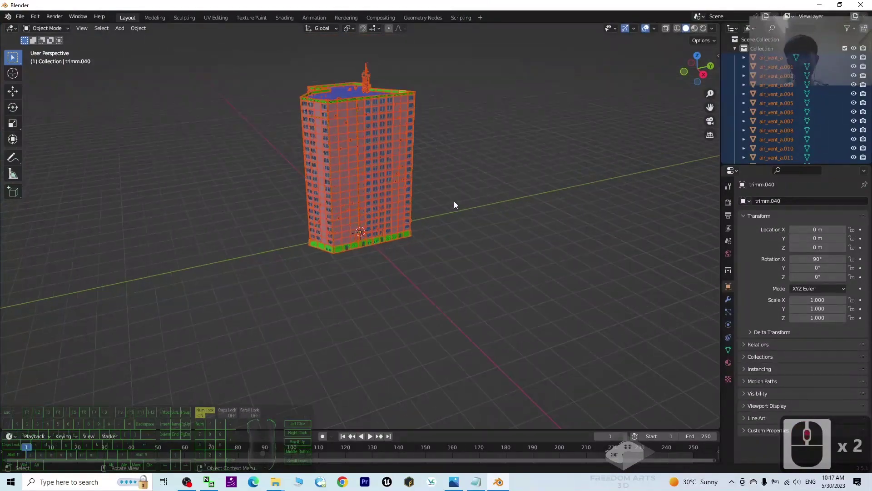
scroll(467, 222, "up", 4)
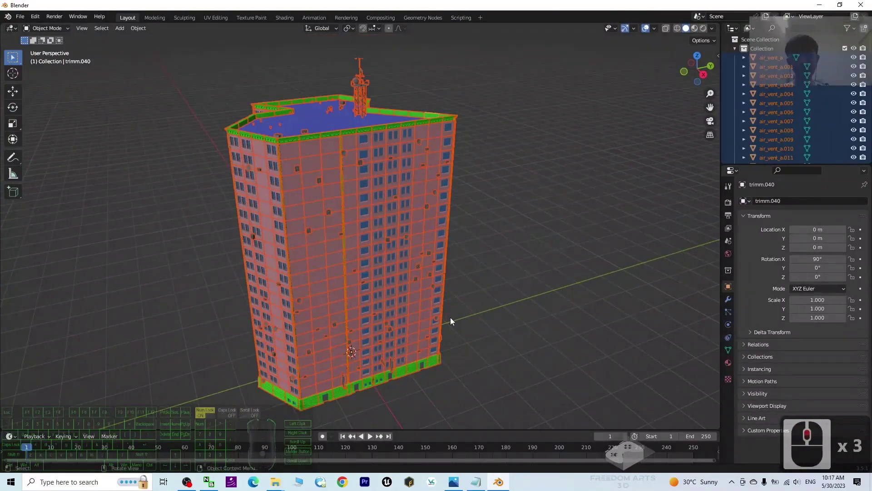
middle_click_drag(451, 317, 506, 318)
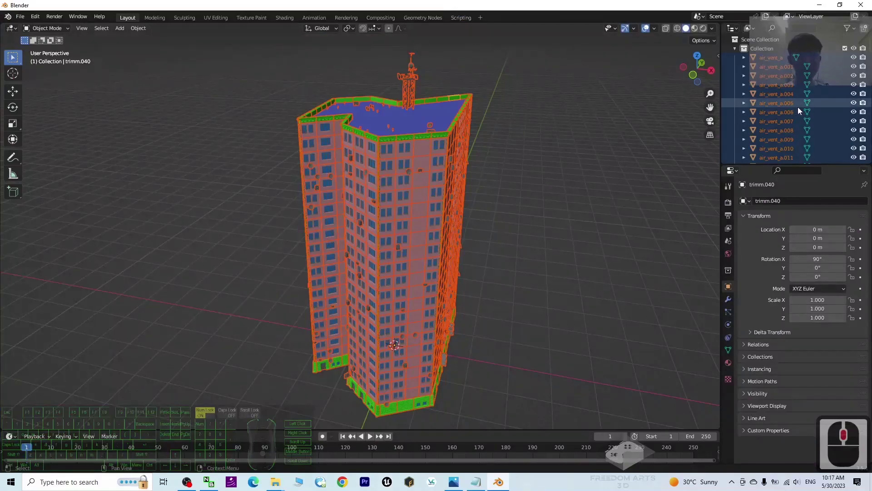
left_click(428, 212)
left_click(428, 212)
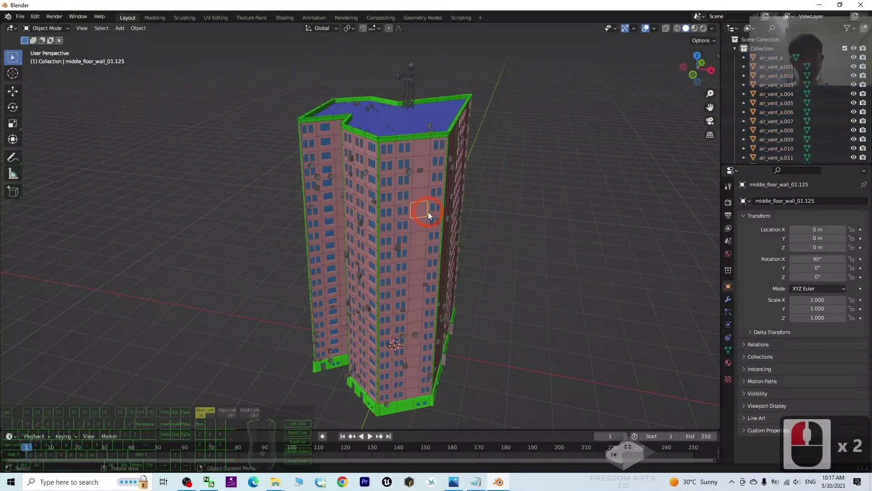
left_click(775, 93)
left_click(778, 121)
middle_click_drag(571, 257, 522, 255)
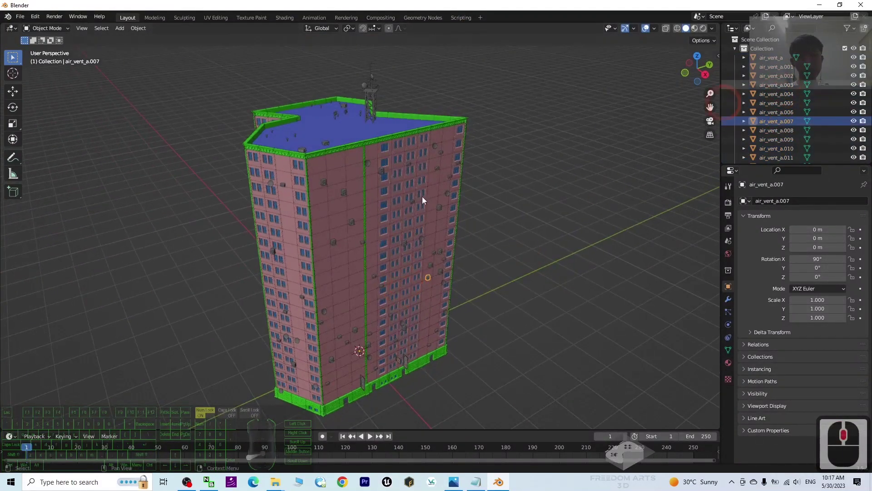
mouse_move(423, 197)
middle_mouse_down()
mouse_move(482, 199)
mouse_move(475, 205)
mouse_move(493, 177)
mouse_move(530, 183)
mouse_move(422, 204)
middle_mouse_up()
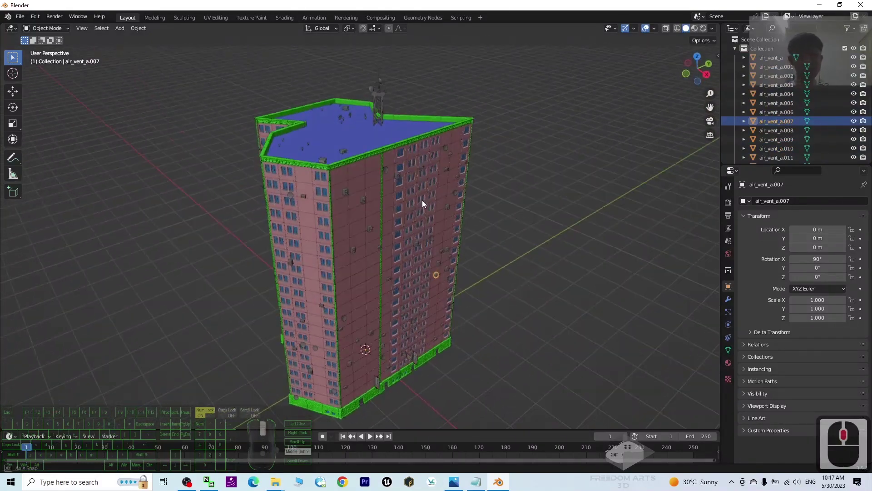
Select every building part from air_vent_a through trimm.040 and join them into a single object
left_click(785, 59)
left_click_drag(869, 59, 863, 165)
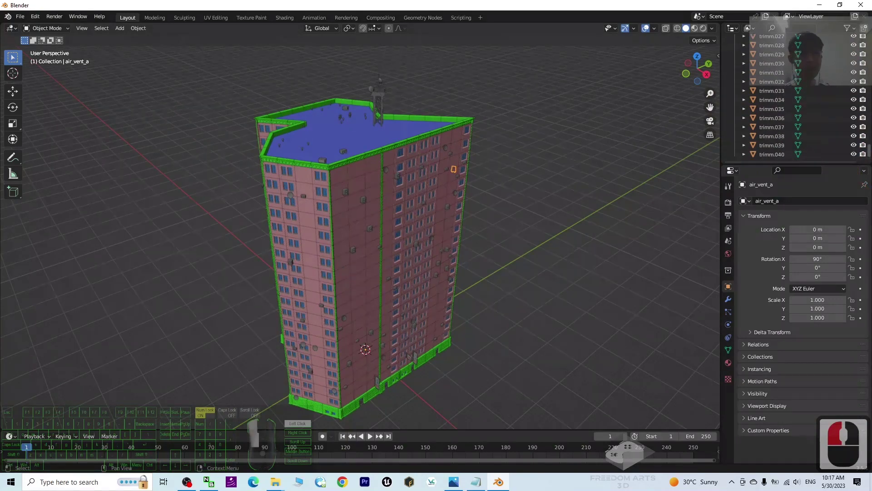
left_click(773, 155, "shift")
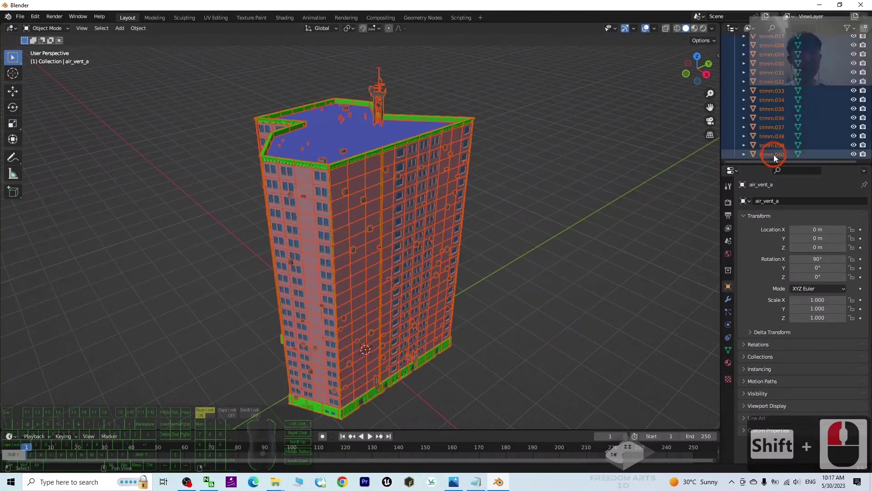
scroll(768, 131, "down", 3)
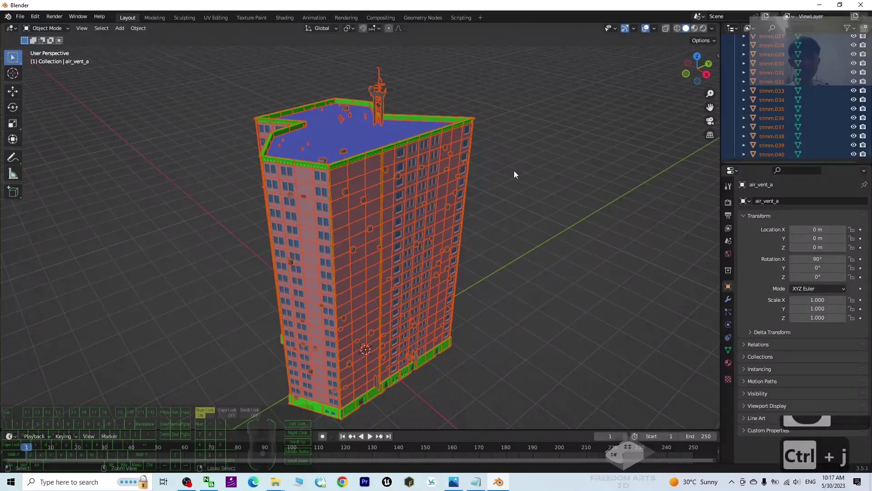
key("ctrl+j")
scroll(457, 216, "up", 2)
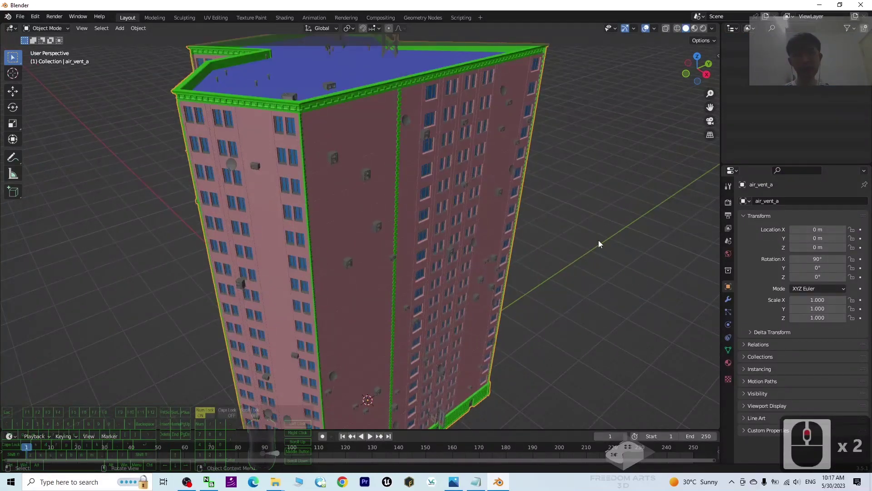
Rename the joined air_vent_a object as building 04
left_click(701, 176)
left_click(774, 56)
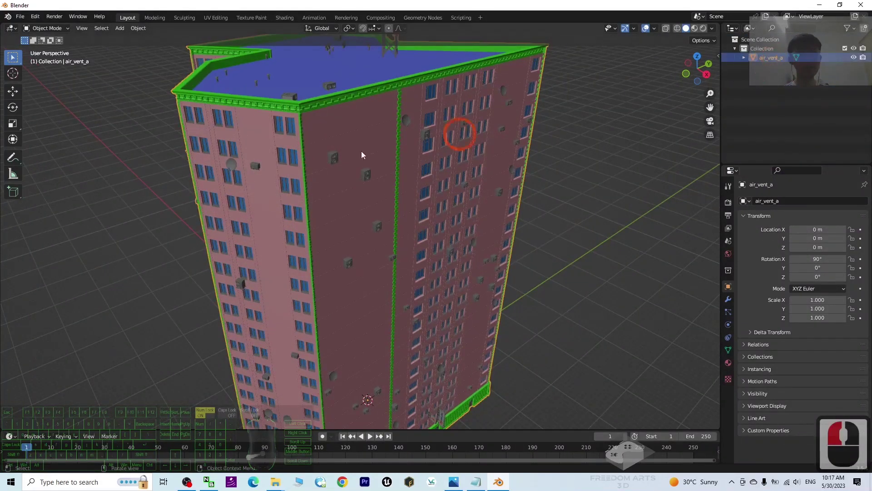
scroll(391, 173, "down", 2)
middle_click_drag(392, 174, 852, 67)
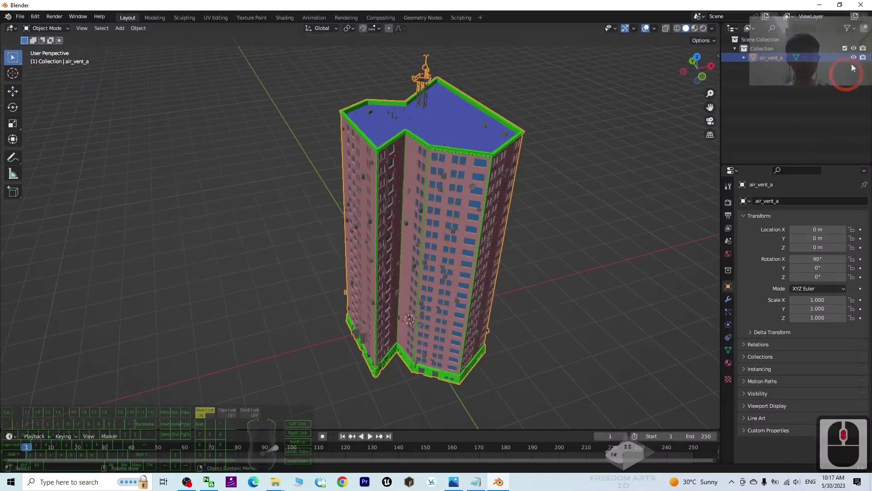
double_click(781, 58)
type("building0")
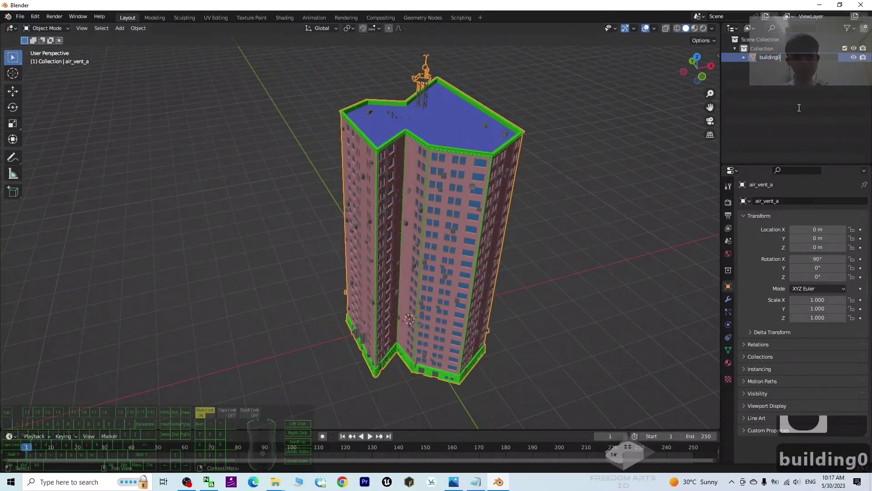
key("BackSpace")
type("0")
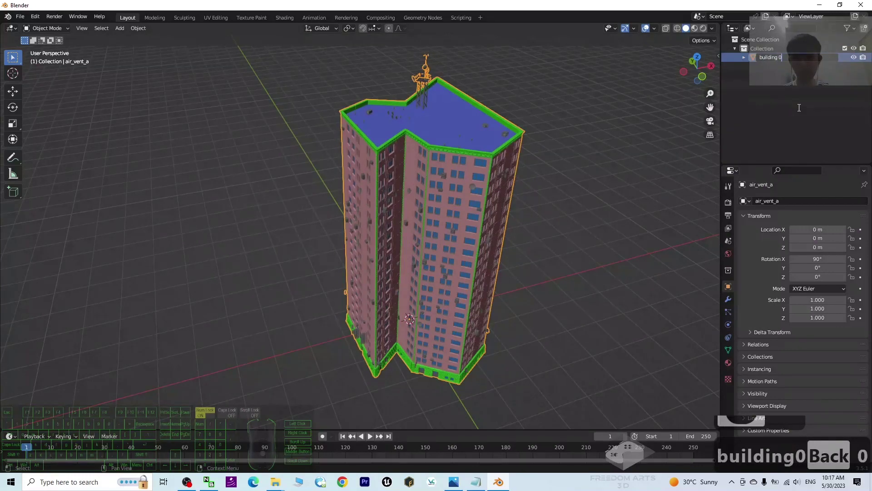
type("4")
key("Return")
Restore the Blender window down, then create a folder named 02 - FBX inside the Building 04 folder and open it
left_click_drag(546, 5, 707, 15)
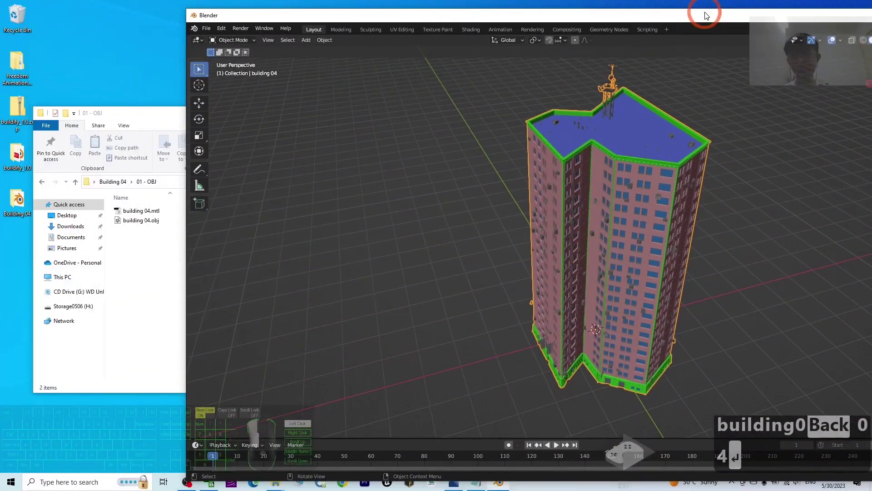
left_click(156, 244)
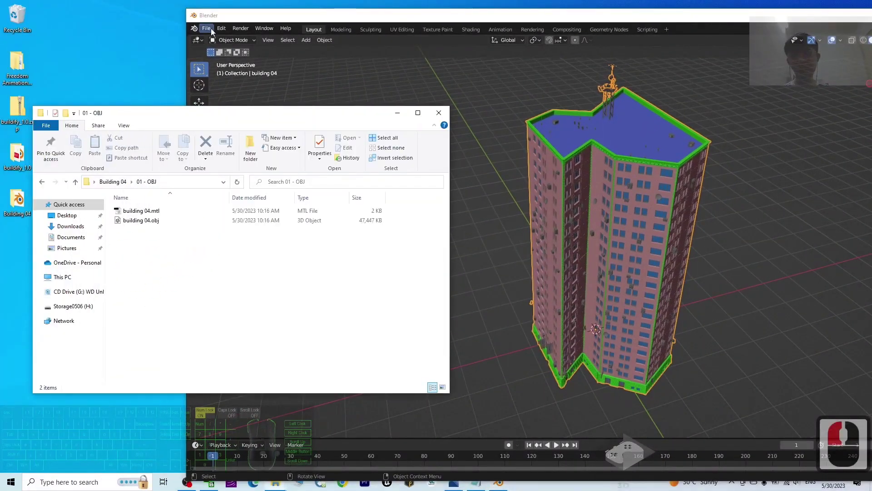
left_click(113, 181)
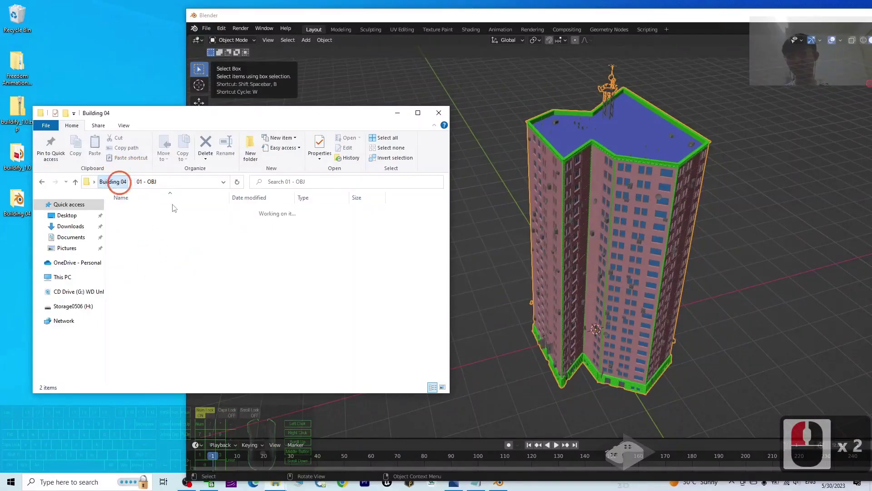
right_click(136, 257)
mouse_move(182, 365)
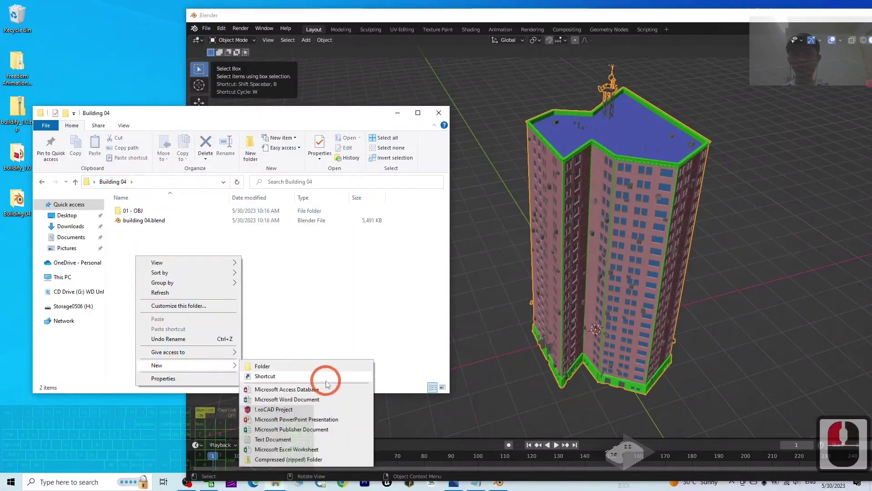
left_click(312, 366)
type("02")
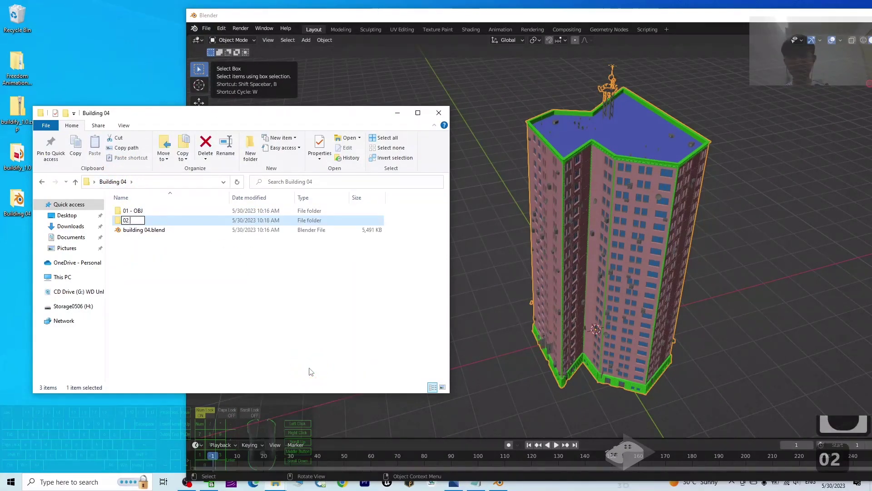
type(" - FBX")
key("Return")
key("Return")
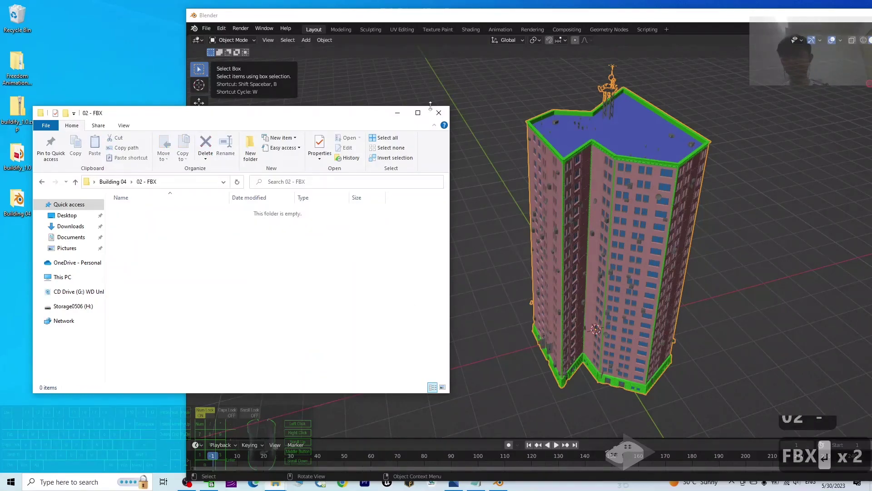
Start an FBX export of the building and set its destination to the Building 04\02 - FBX folder on the desktop
left_click(206, 28)
left_click(229, 151)
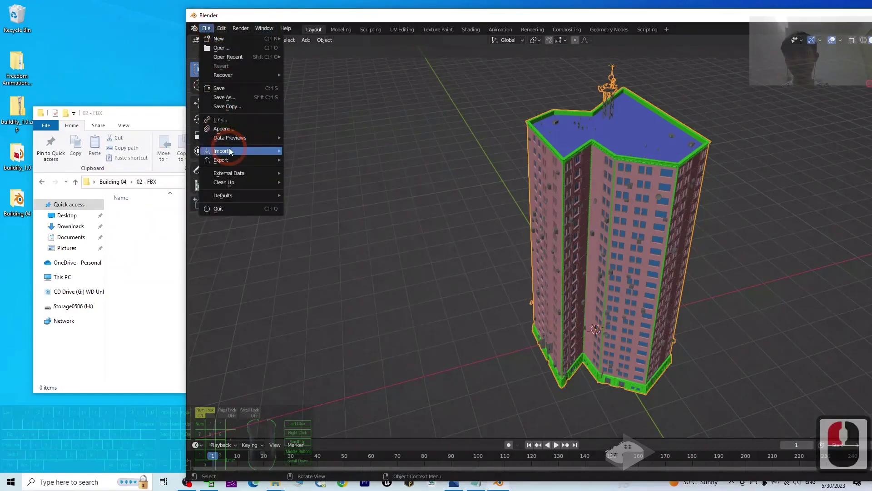
left_click(260, 159)
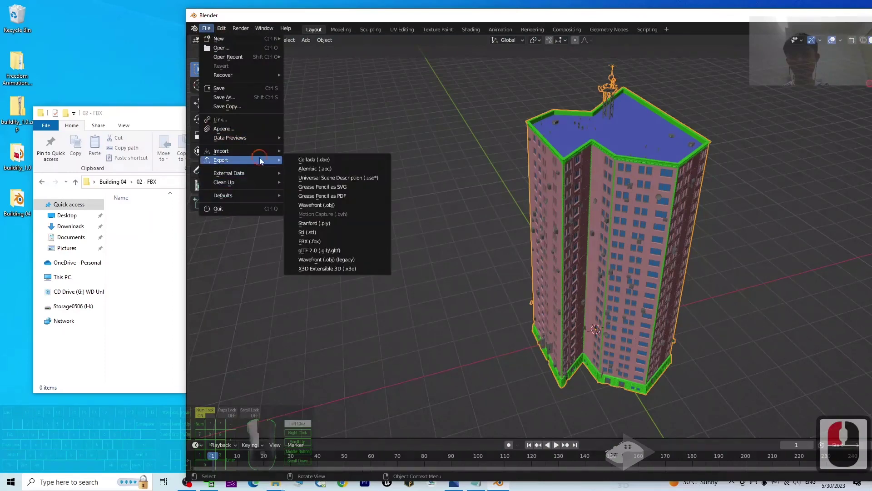
left_click(316, 243)
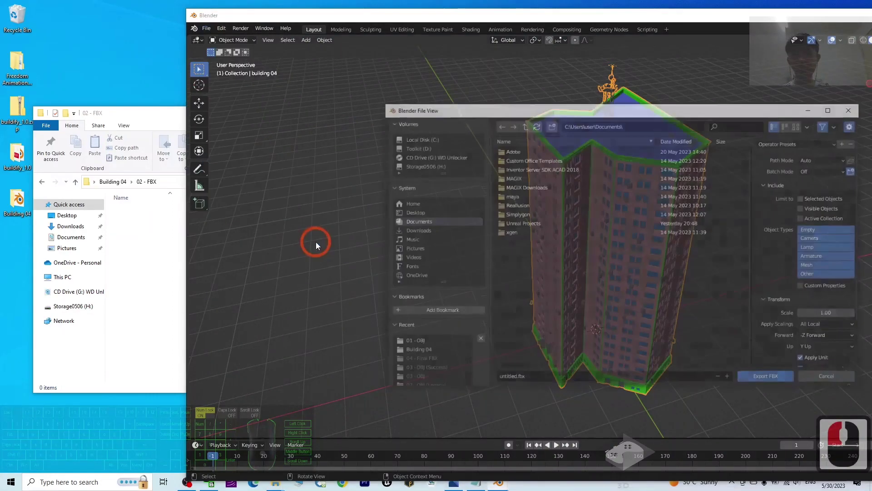
left_click_drag(515, 110, 416, 95)
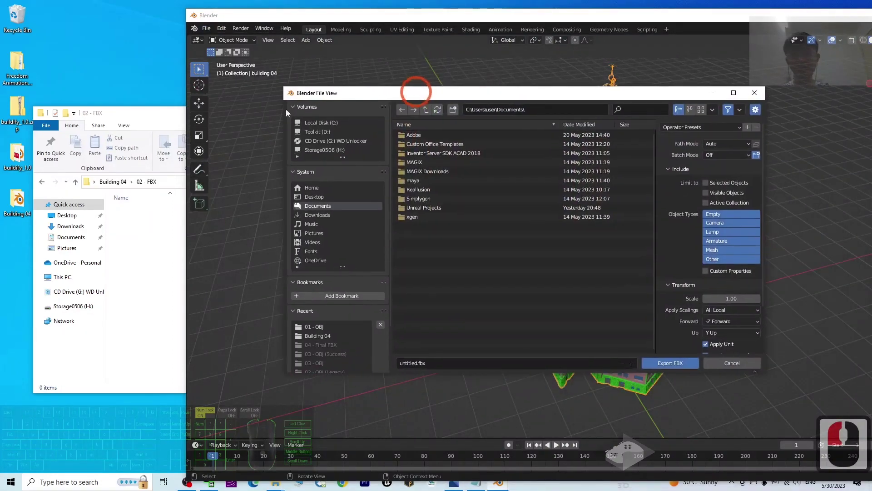
left_click(171, 168)
left_click(175, 182)
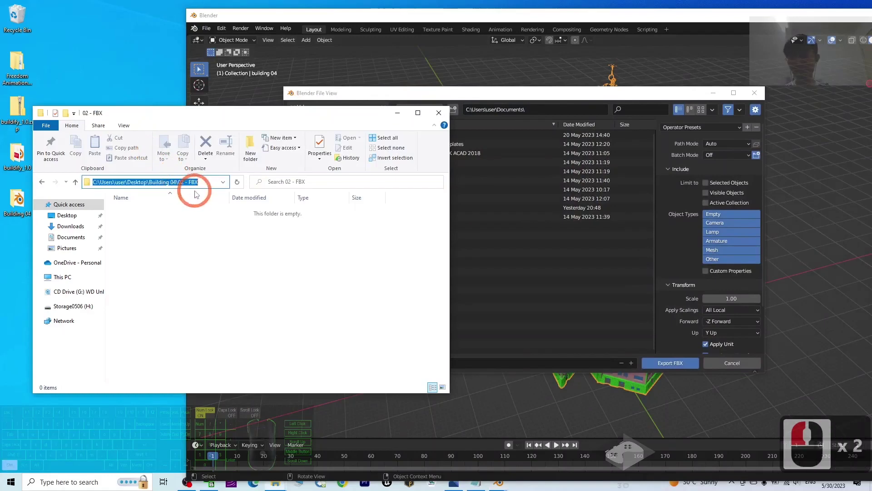
key("ctrl+c")
left_click(541, 110)
key("ctrl+v")
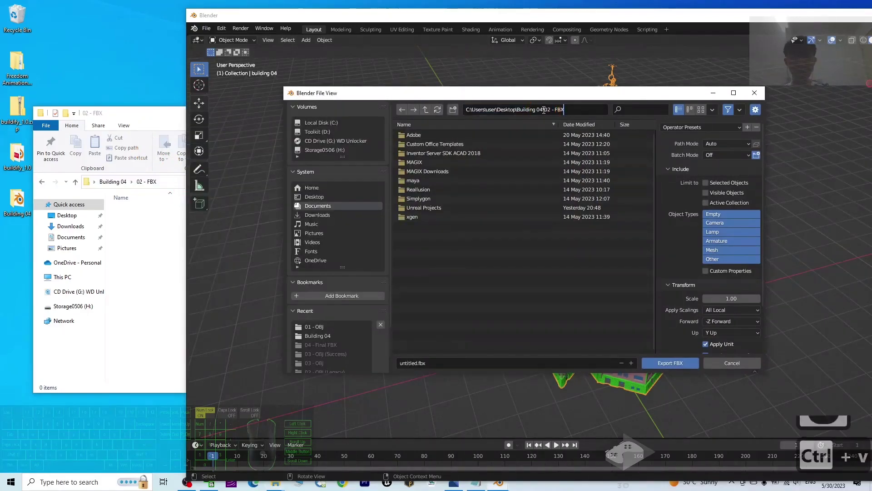
key("Return")
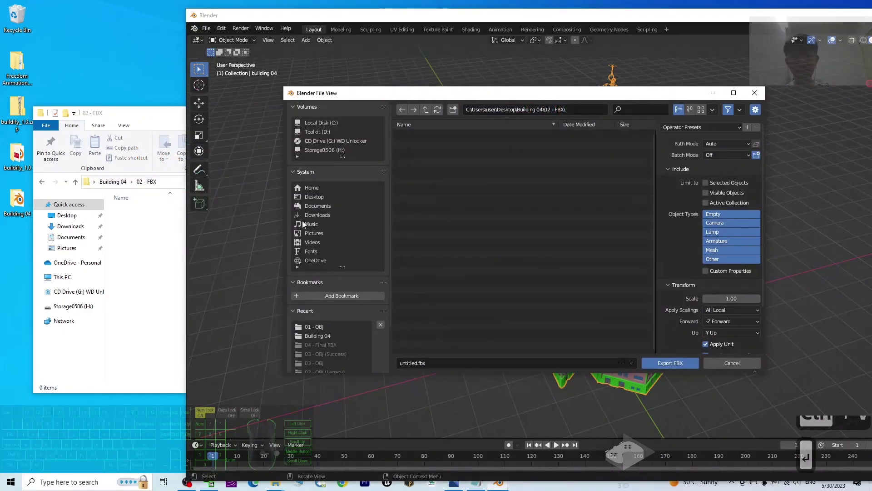
Name the FBX export file Building 04
left_click(428, 362)
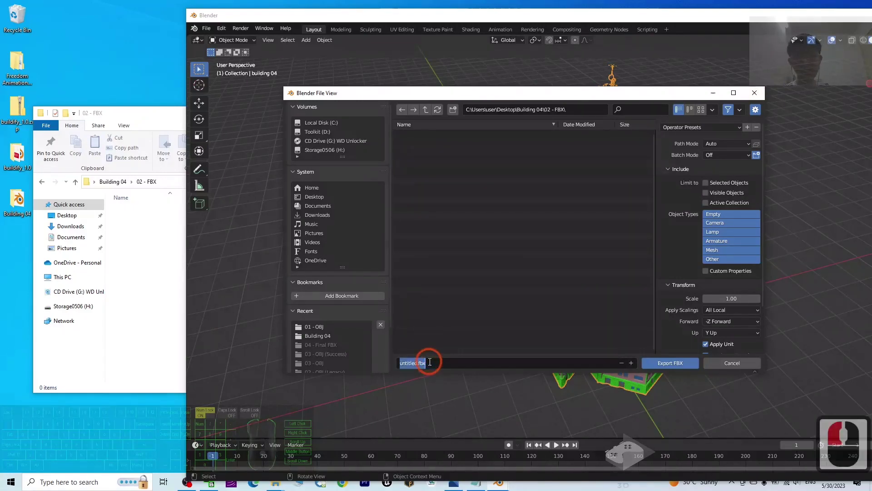
type("Buil")
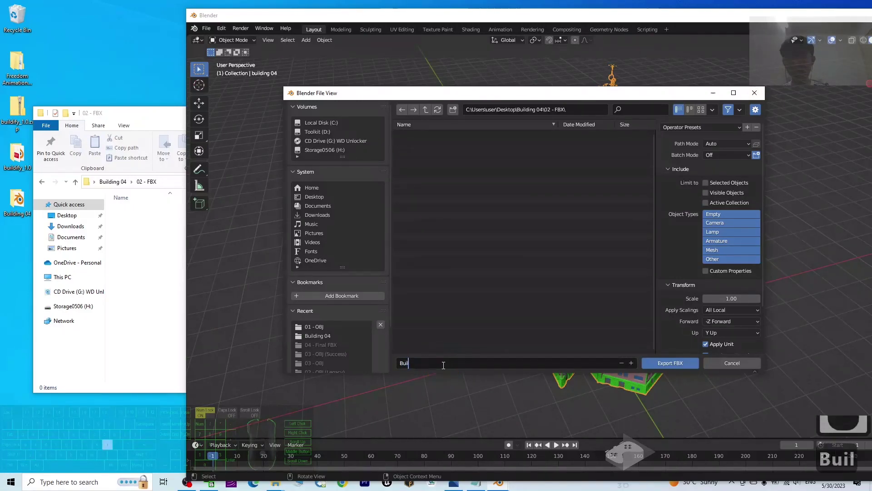
type("ding 0")
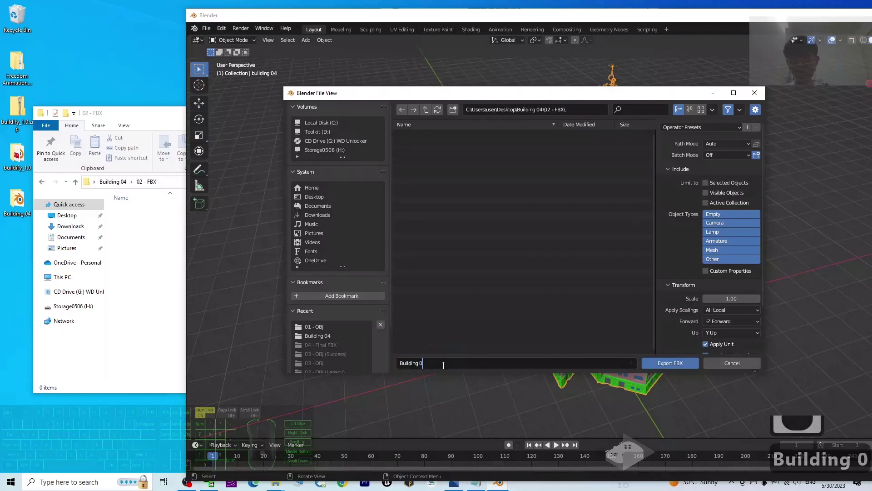
type("4")
Set the path mode to Copy with textures embedded, and export the FBX file
left_click(726, 143)
left_click(729, 144)
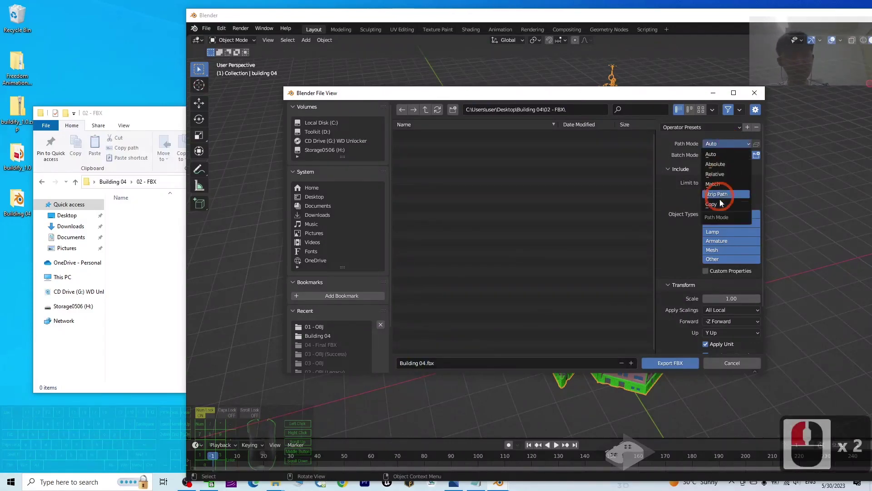
left_click(720, 210)
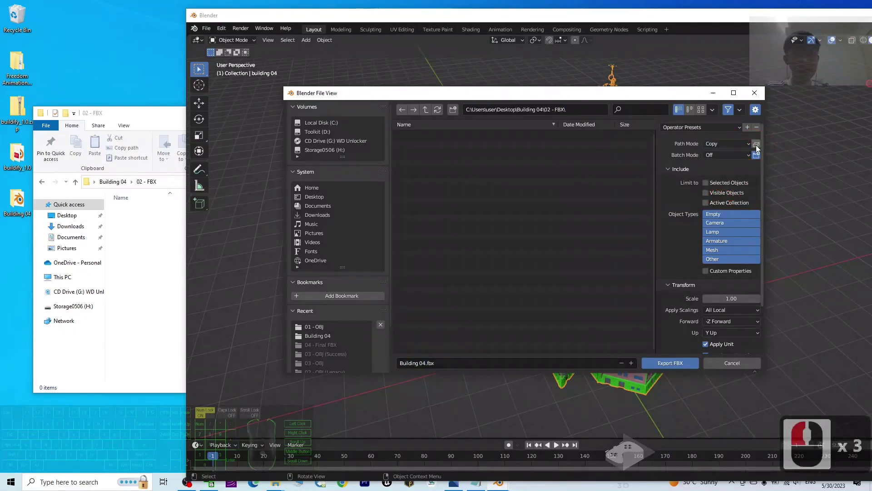
left_click(757, 144)
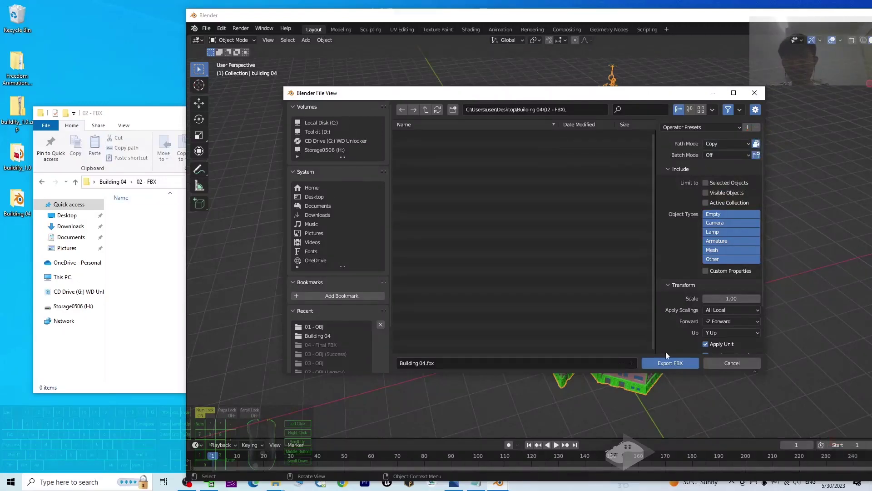
left_click(666, 367)
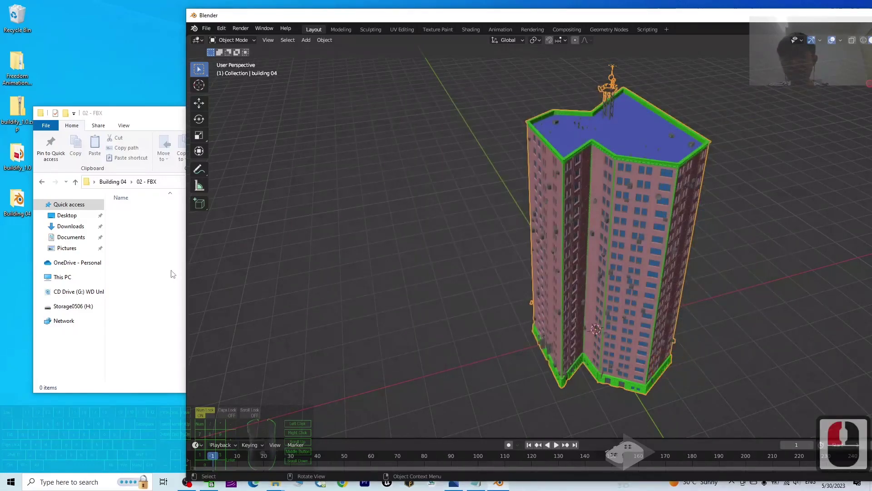
Check the 02 - FBX folder for the exported Building 04 file
left_click(162, 276)
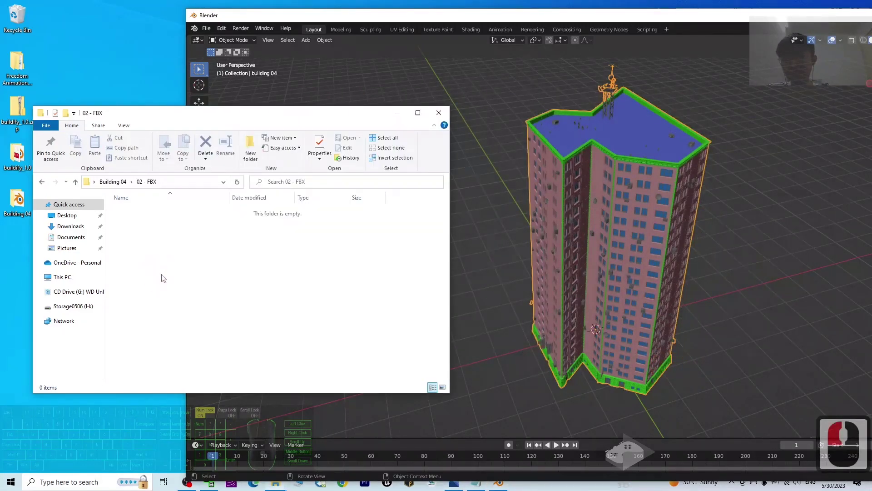
left_click(225, 245)
left_click(233, 16)
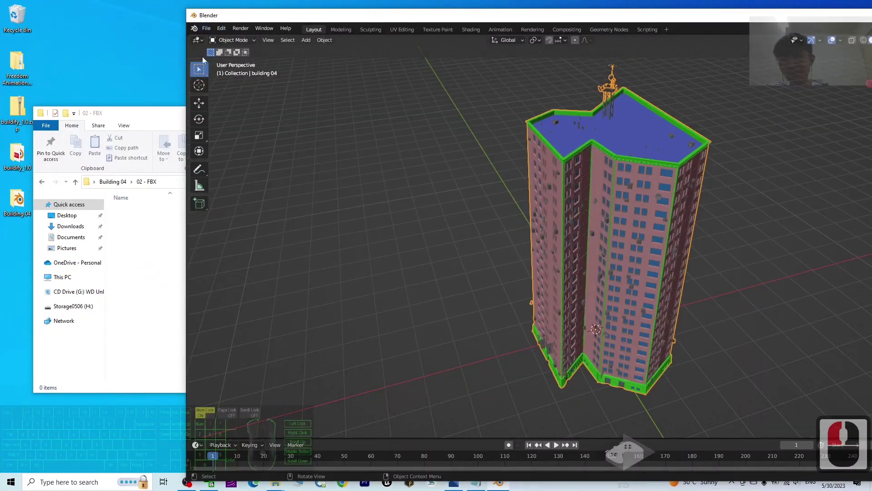
left_click(146, 218)
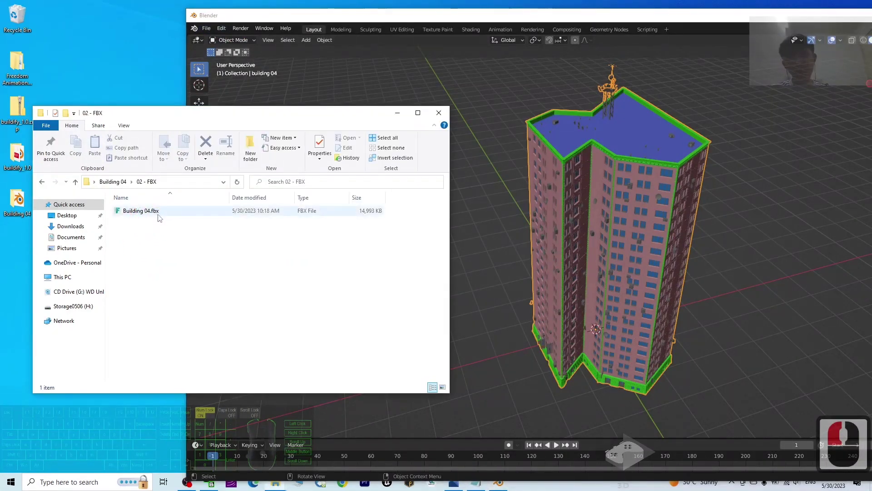
Shrink and reposition the Blender window, and close Blender without saving the scene
left_click_drag(625, 13, 449, 39)
left_click_drag(744, 40, 800, 32)
left_click_drag(64, 69, 303, 66)
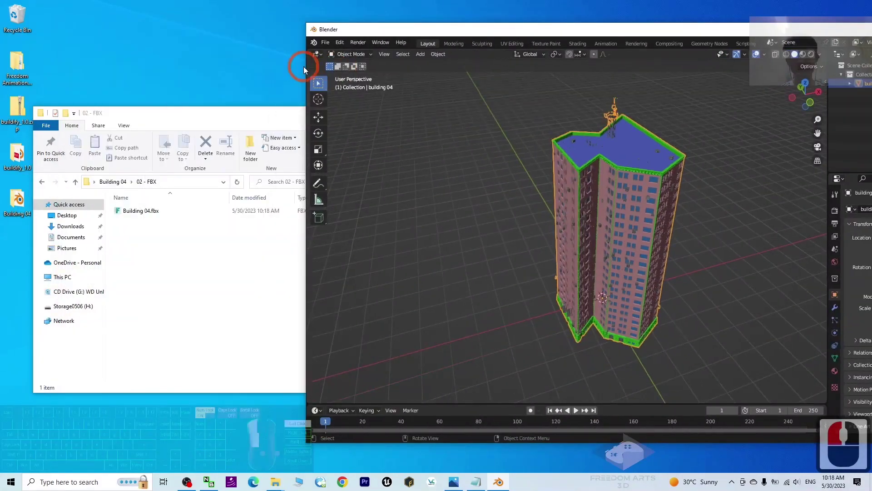
left_click_drag(554, 36, 386, 44)
left_click_drag(453, 38, 452, 38)
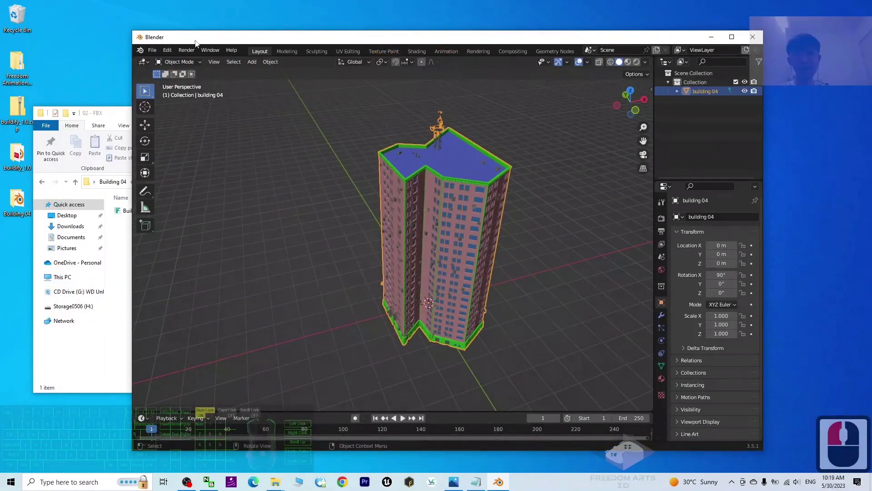
left_click(754, 38)
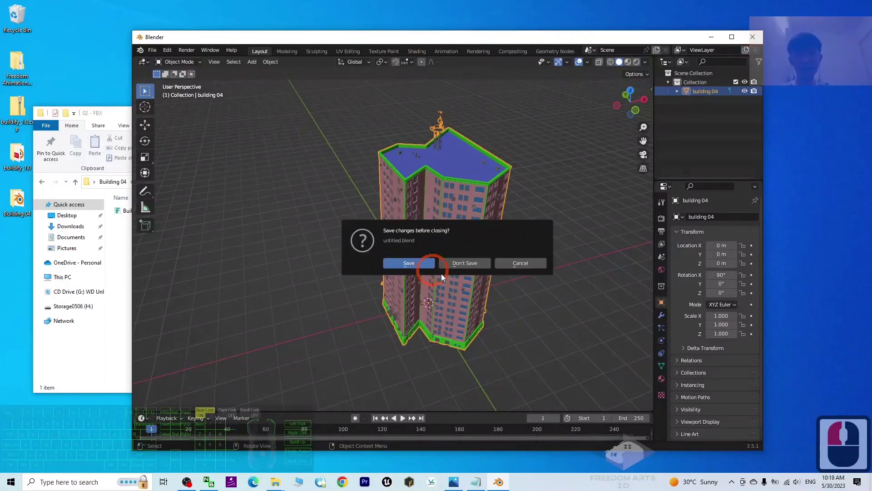
left_click(465, 266)
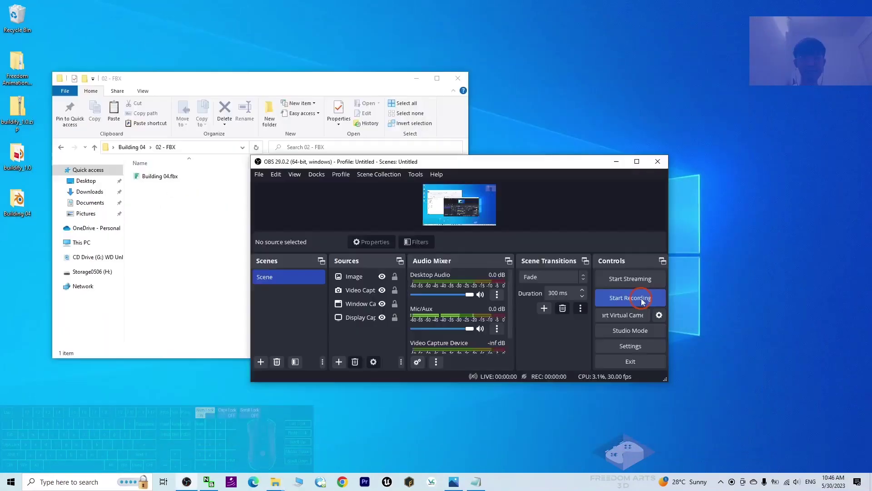
Reposition the 02 - FBX folder window, select Building 04.fbx in it, and briefly view the cover.jpg picture
left_click_drag(624, 166, 545, 194)
left_click(228, 165)
left_click_drag(227, 78, 220, 112)
left_click(172, 213)
double_click(172, 212)
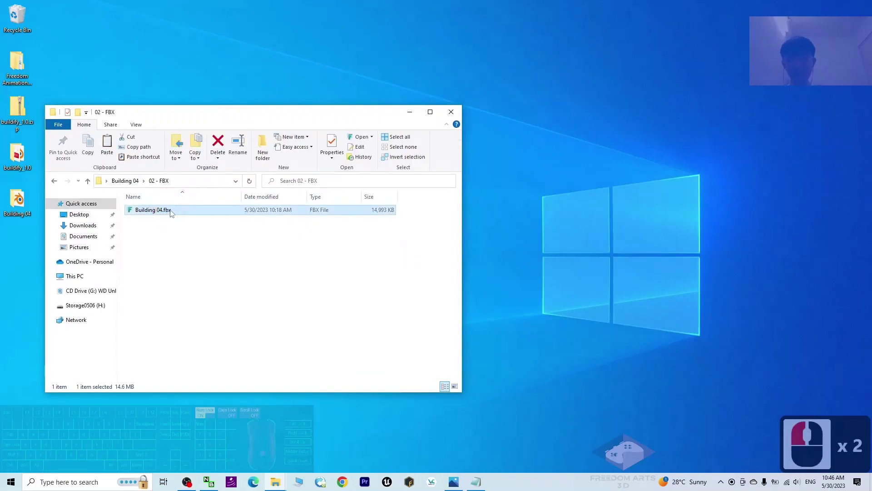
left_click(453, 482)
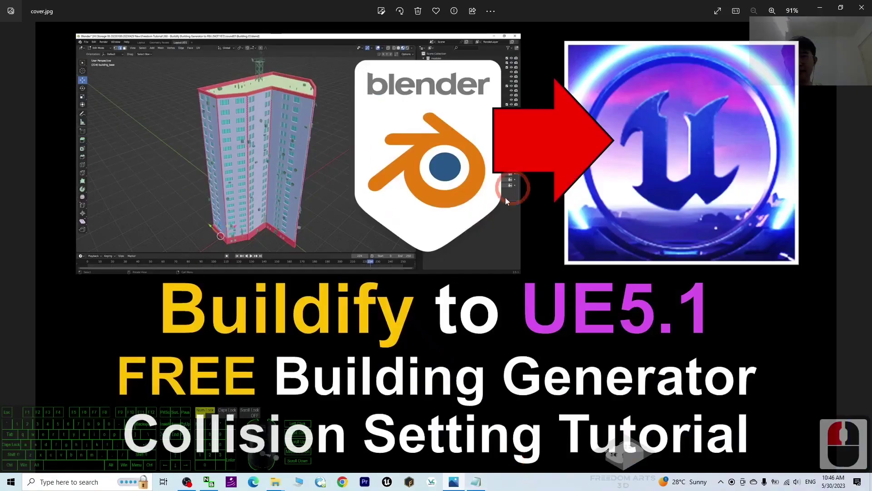
left_click(820, 7)
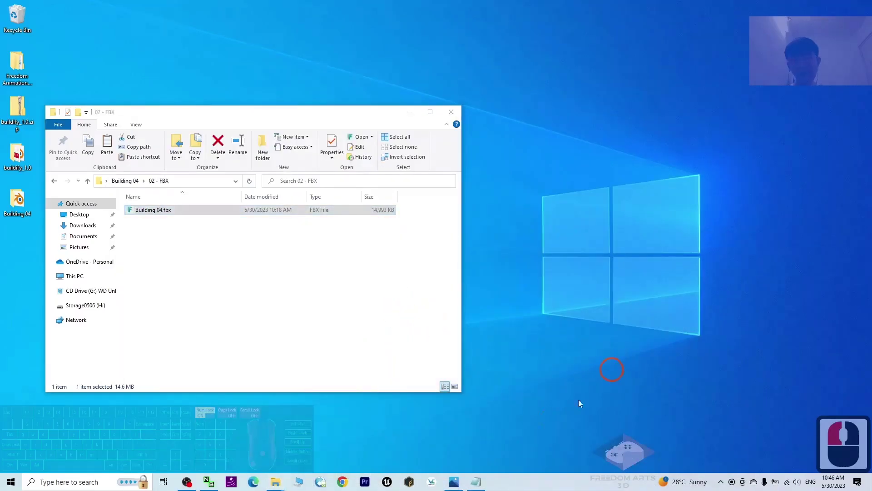
Launch Unreal Editor and decline the graphics driver download
left_click(389, 484)
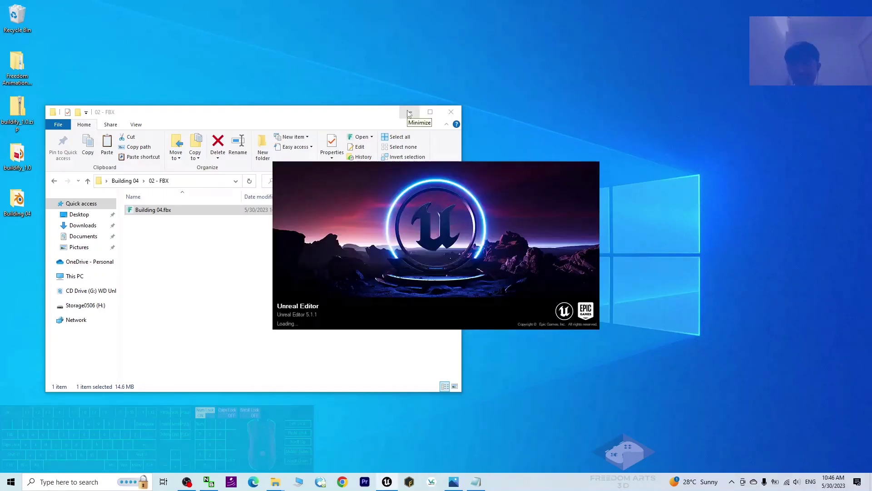
left_click(590, 55)
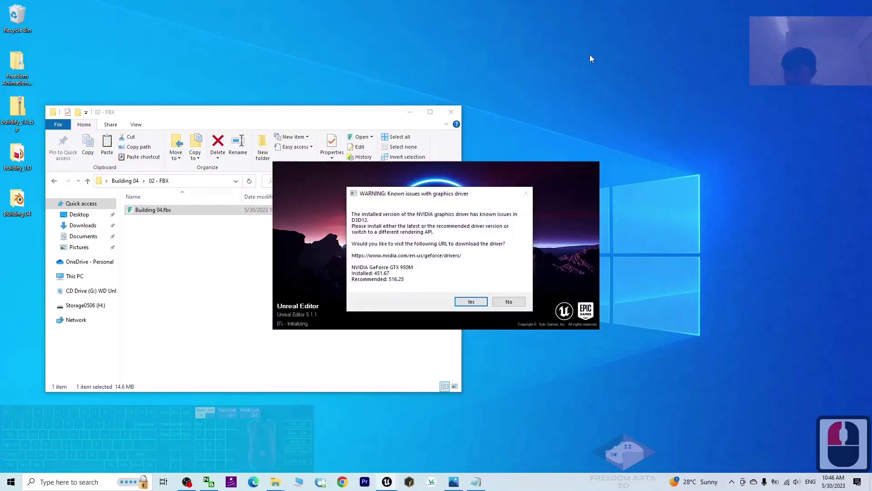
left_click(509, 302)
left_click(708, 278)
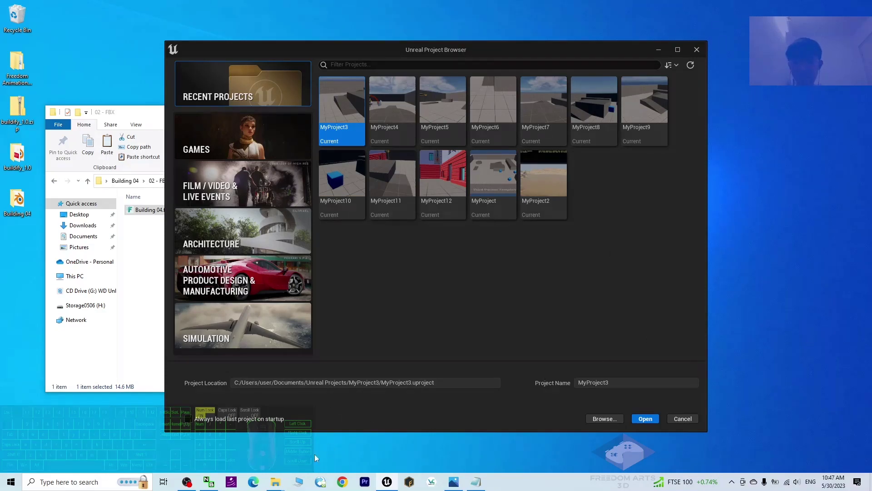
left_click(187, 482)
left_click(658, 298)
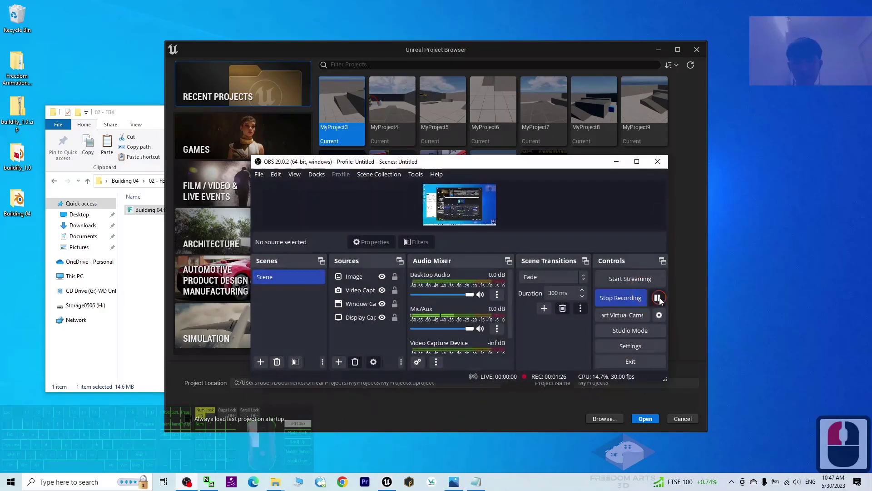
left_click(616, 161)
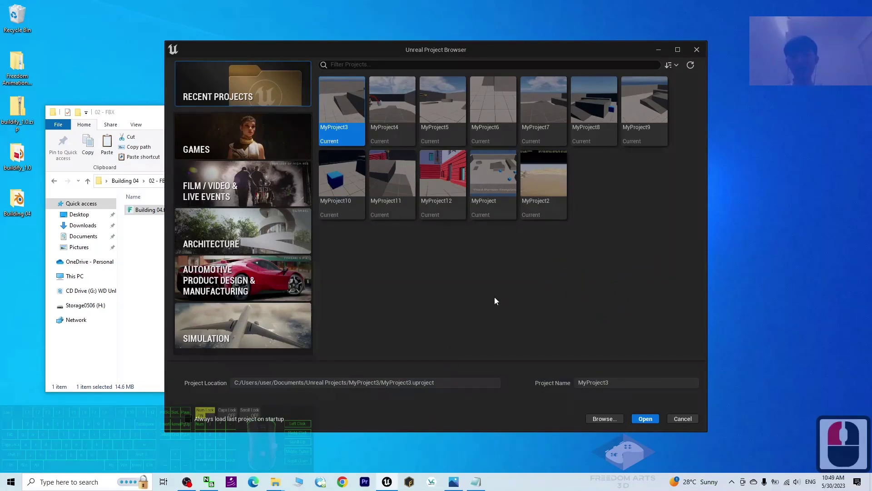
Create a Games project named MyProject13 from the Third Person template, and decline the graphics driver download again
left_click(233, 144)
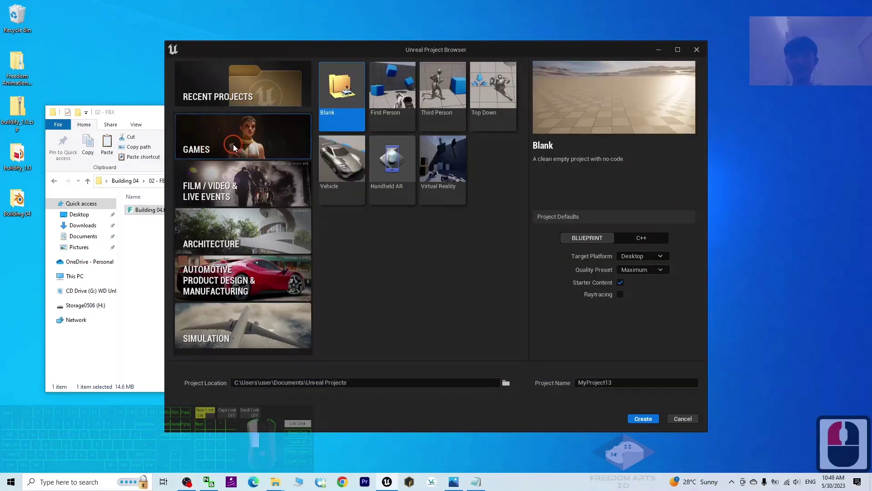
left_click(233, 144)
left_click(442, 68)
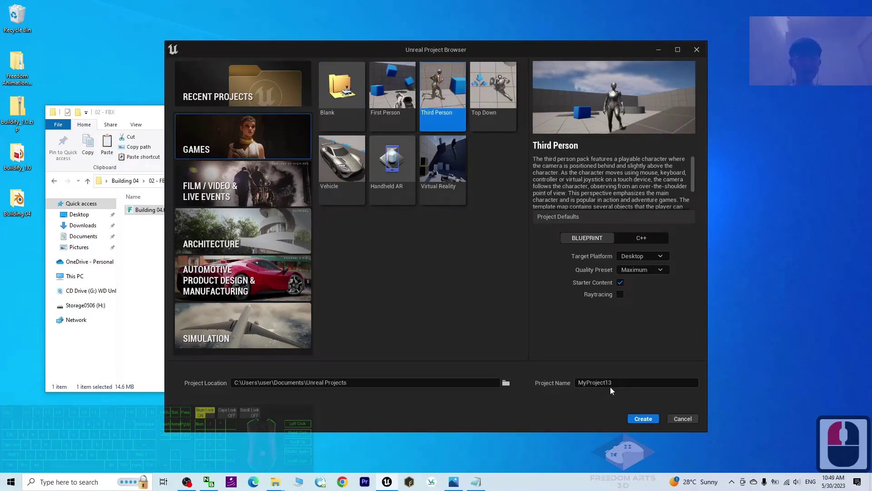
left_click(645, 418)
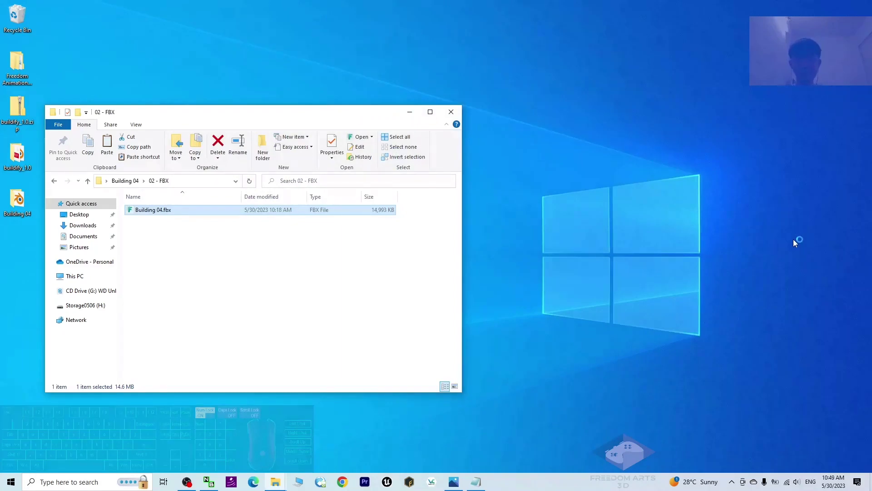
left_click(508, 302)
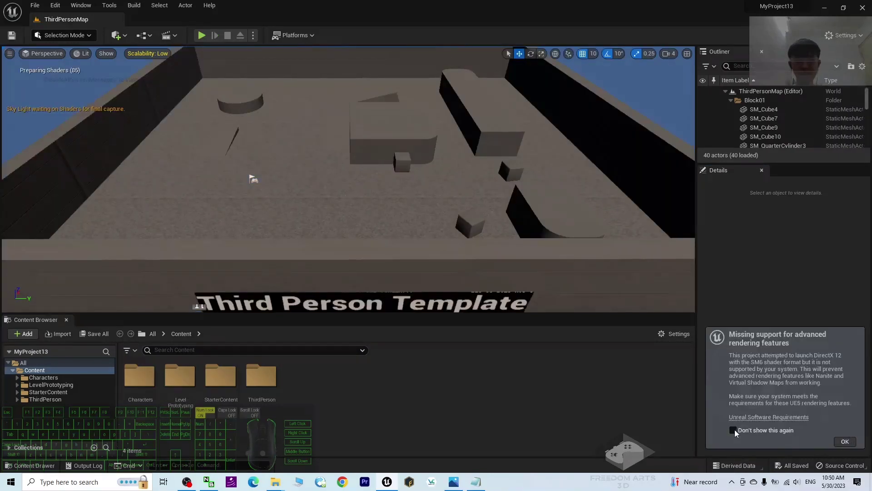
Dismiss the missing rendering support notice permanently and restore the Unreal Editor window down beside the 02 - FBX folder
left_click(718, 390)
left_click(734, 399)
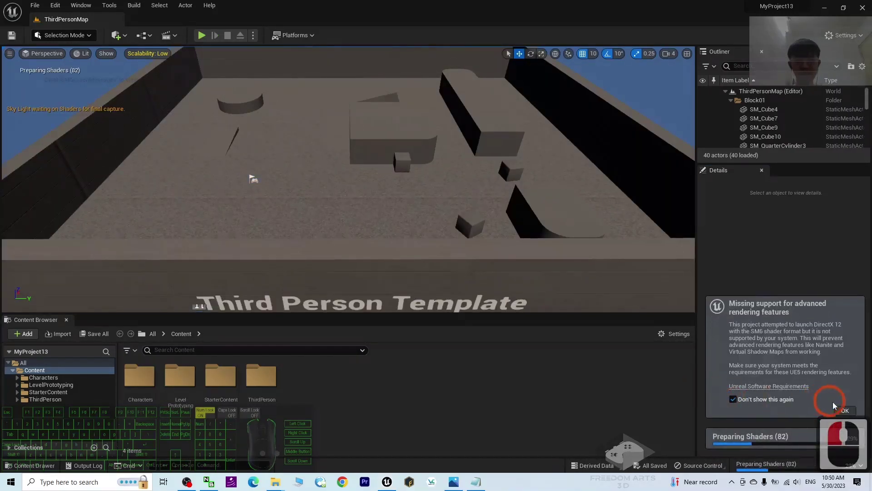
left_click(534, 427)
left_click_drag(442, 7, 571, 39)
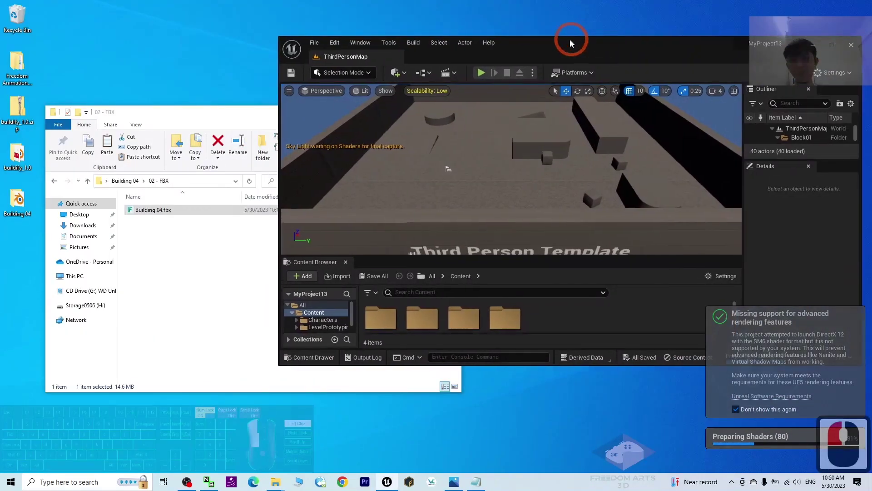
Extend the Unreal Editor window's height, then create a folder named Building04 in the project's Content folder and open it
left_click(175, 221)
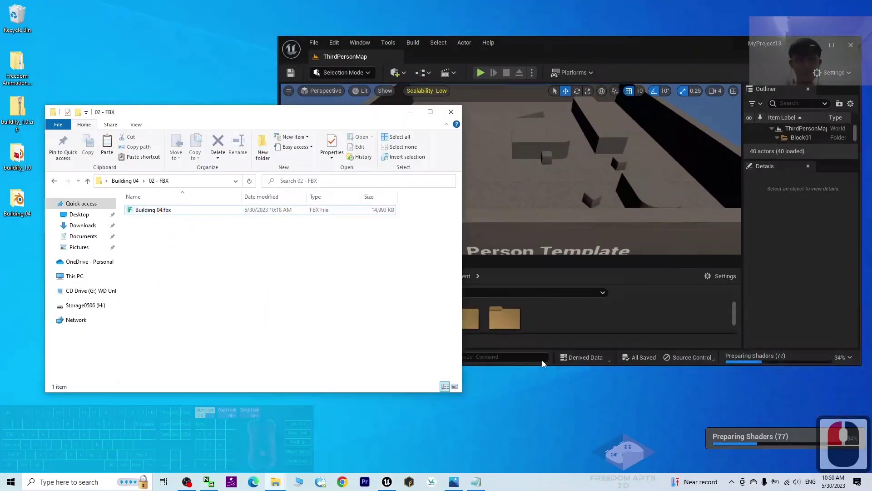
left_click_drag(547, 365, 548, 447)
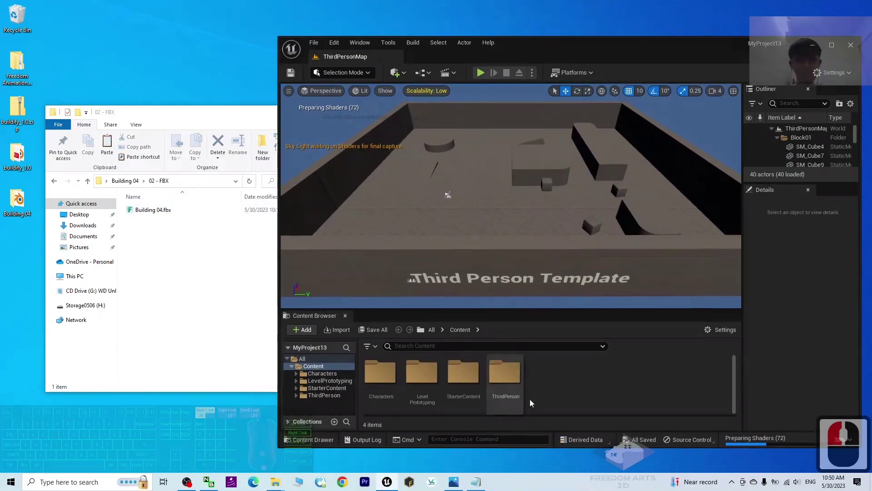
left_click(460, 330)
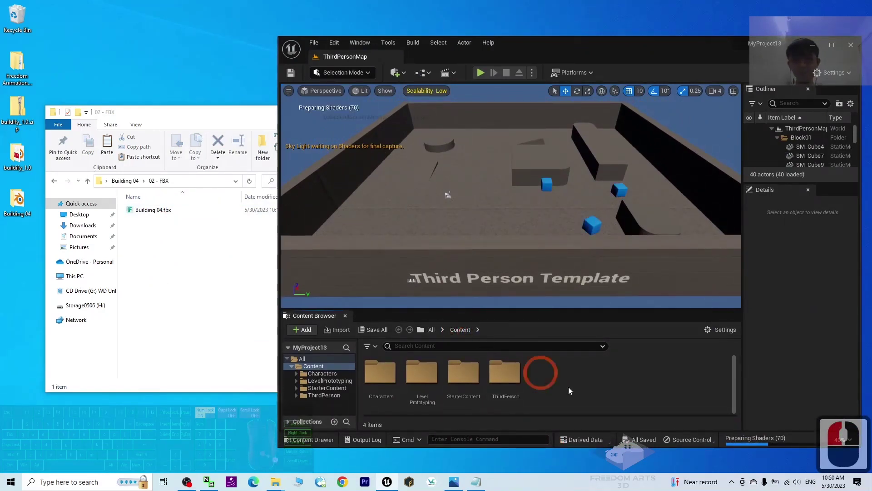
right_click(540, 386)
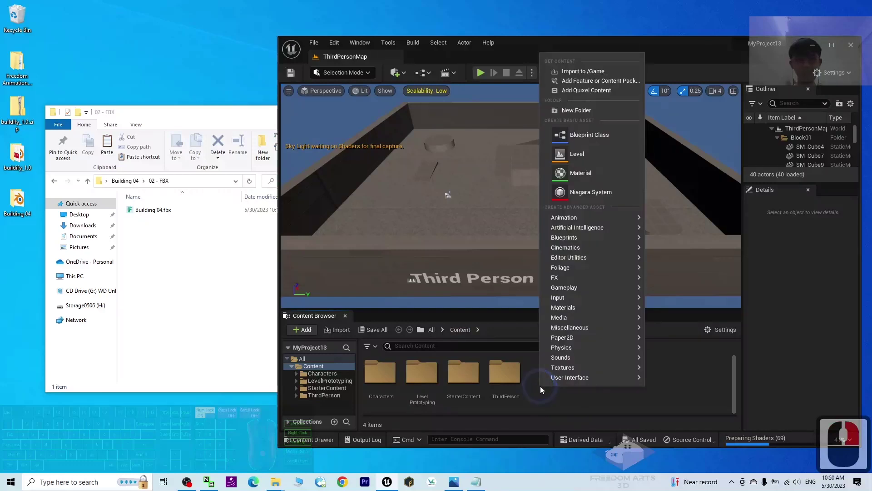
left_click(586, 111)
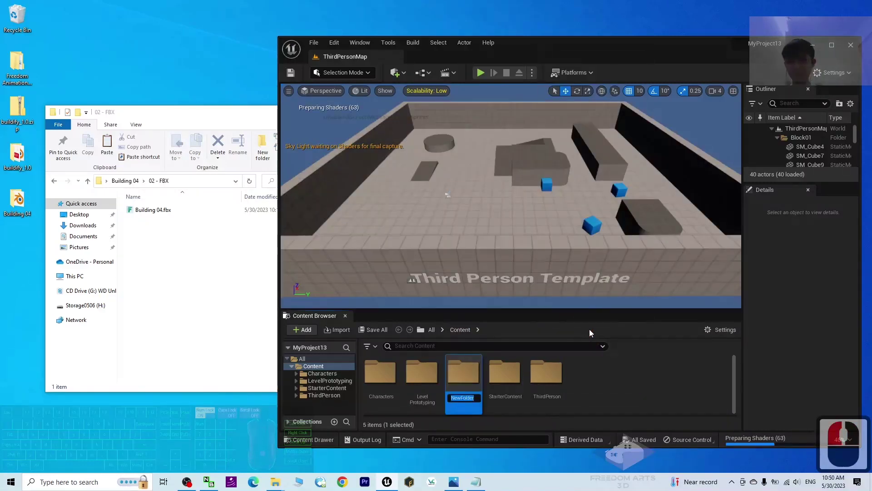
type("Buidling 0")
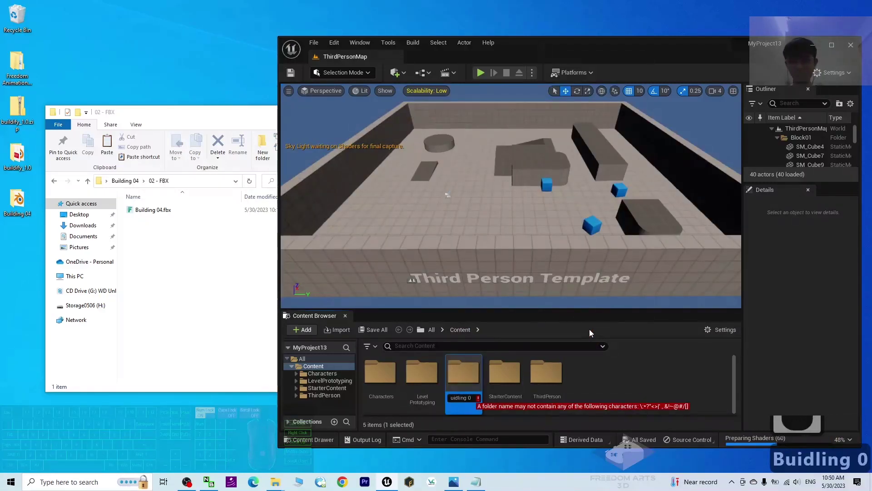
key("BackSpace")
key("BackSpace")
key("BackSpace")
key("BackSpace")
key("BackSpace")
key("BackSpace")
key("BackSpace")
key("BackSpace")
key("BackSpace")
key("BackSpace")
key("BackSpace")
key("BackSpace")
key("BackSpace")
key("BackSpace")
key("BackSpace")
type("Building")
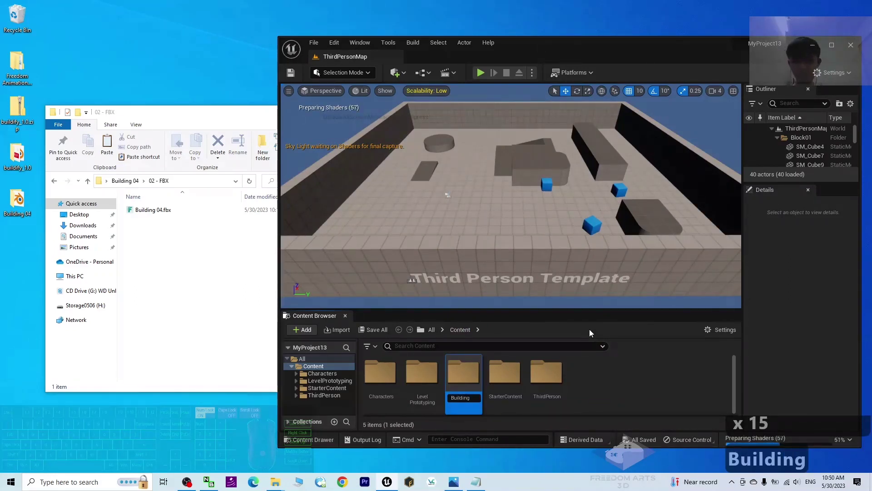
type("04")
key("Return")
key("Return")
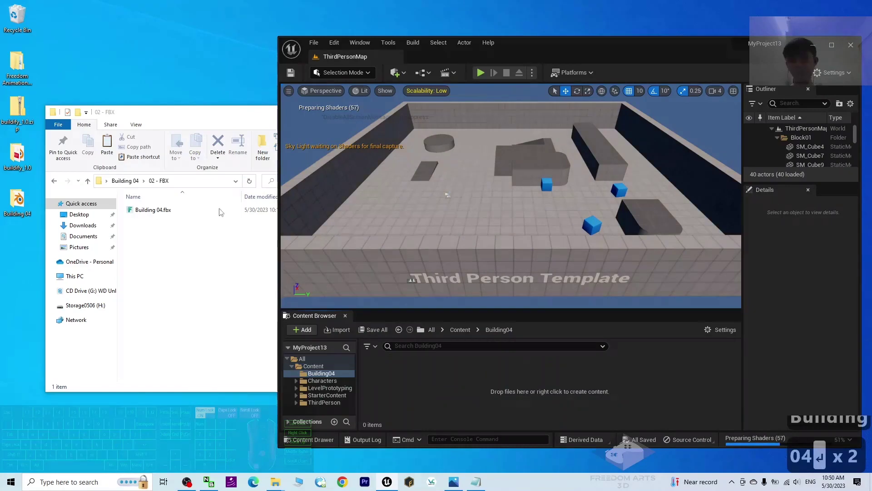
Import Building 04.fbx into the Building04 folder with the default FBX options, then dismiss the message log and maximize the editor
left_click(152, 210)
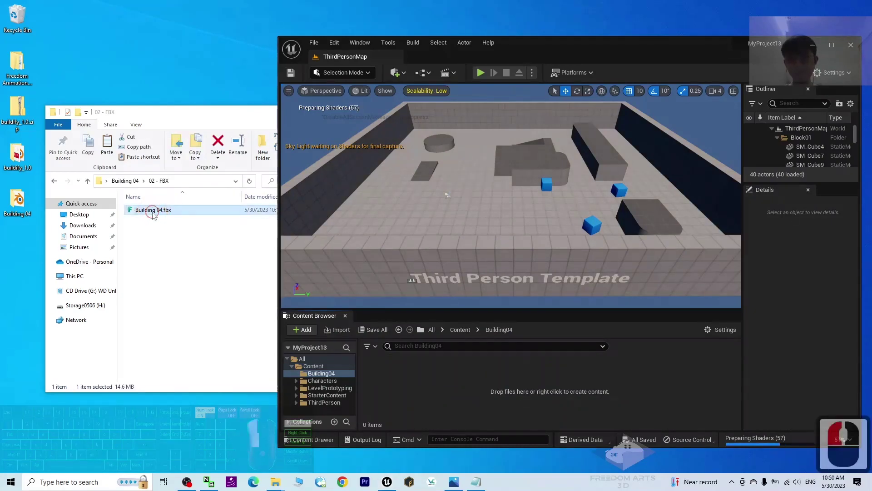
left_click_drag(154, 215, 504, 387)
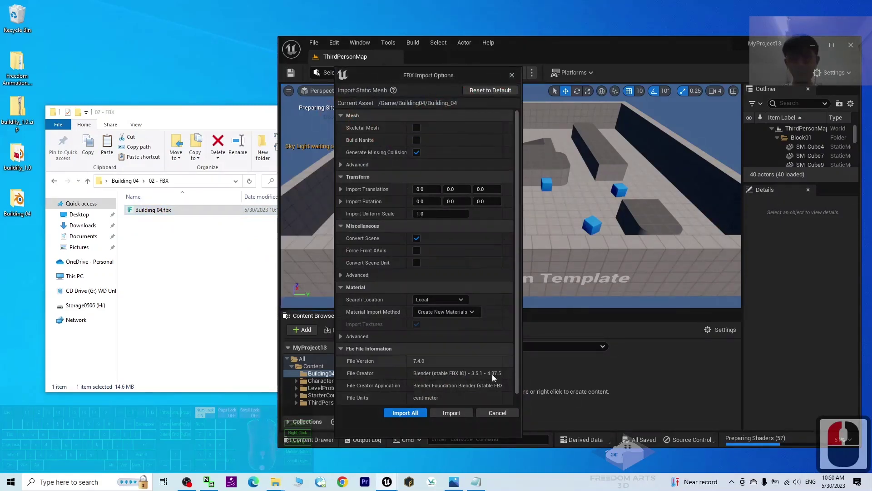
left_click(402, 412)
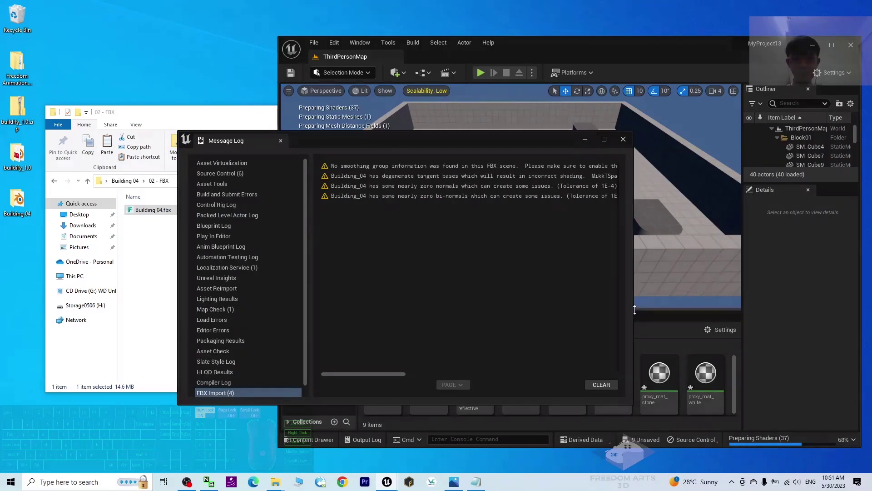
left_click(623, 139)
left_click(833, 45)
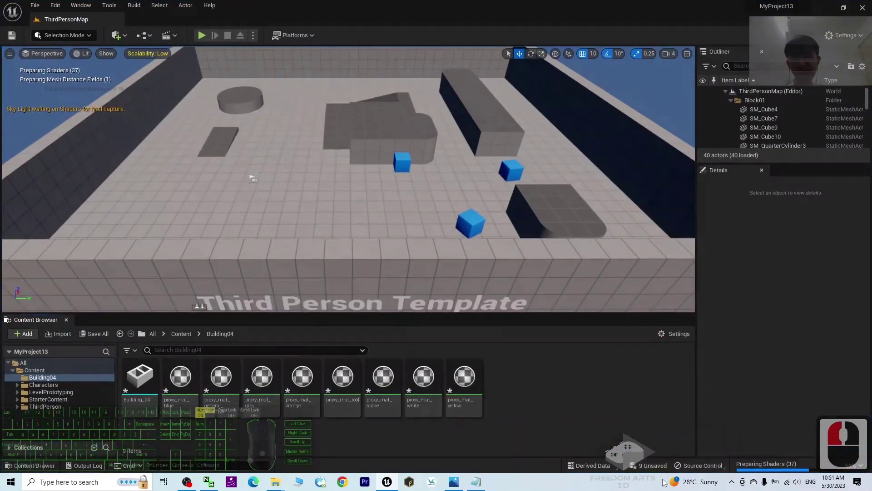
Check the background preparation progress and inspect the Building_04 static mesh in its own editor
left_click(804, 468)
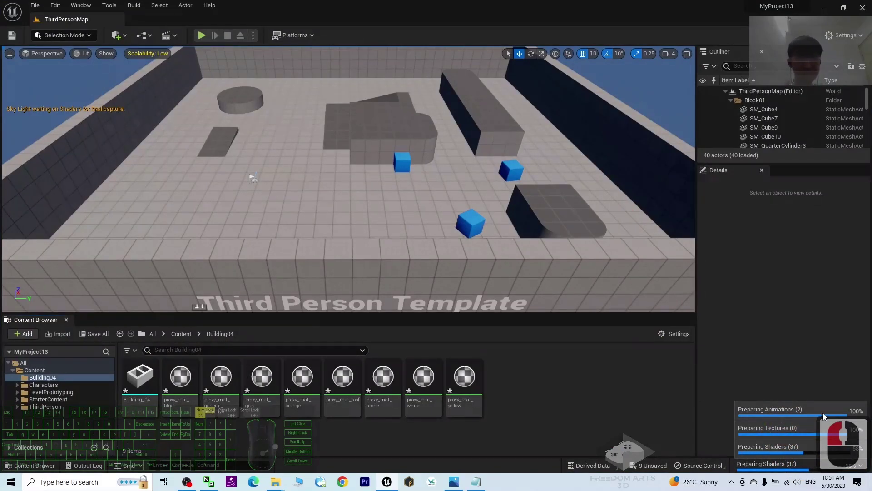
double_click(146, 383)
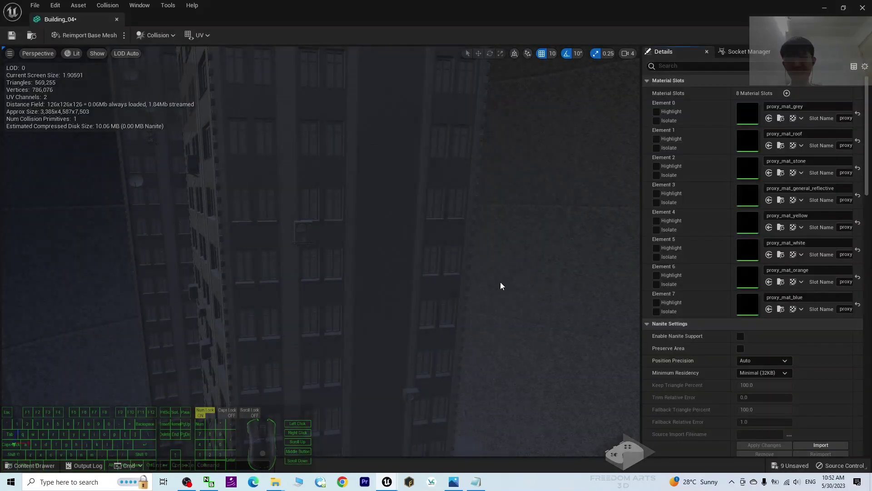
scroll(446, 279, "up", 6)
scroll(446, 278, "down", 20)
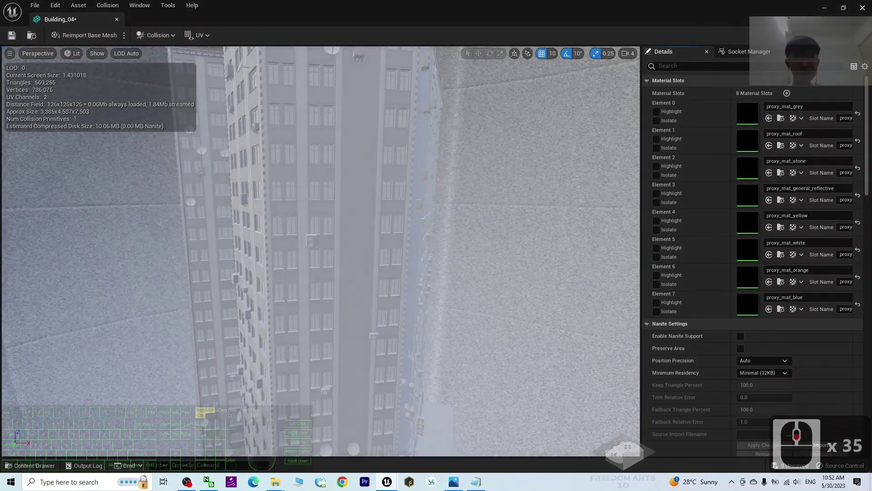
left_click(863, 7)
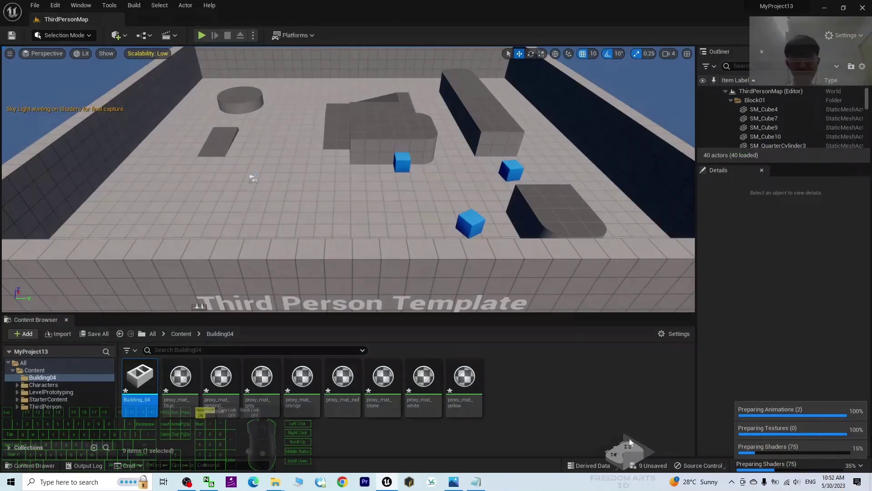
left_click(596, 426)
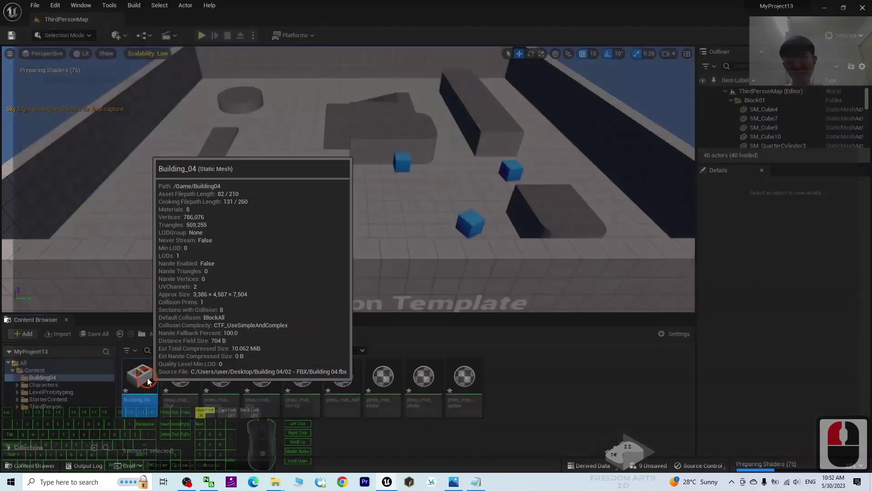
Set the Building_04 mesh's Collision Complexity to Use Complex Collision As Simple, then save and close the mesh
double_click(149, 376)
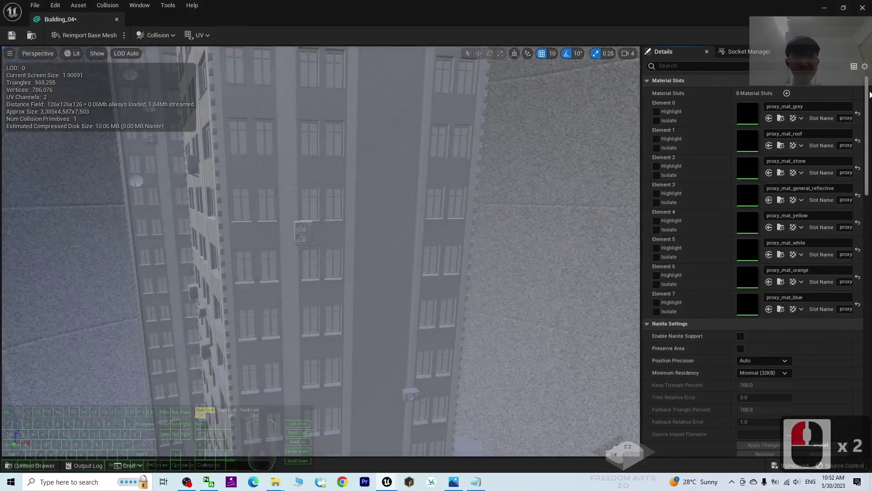
left_click_drag(867, 108, 870, 282)
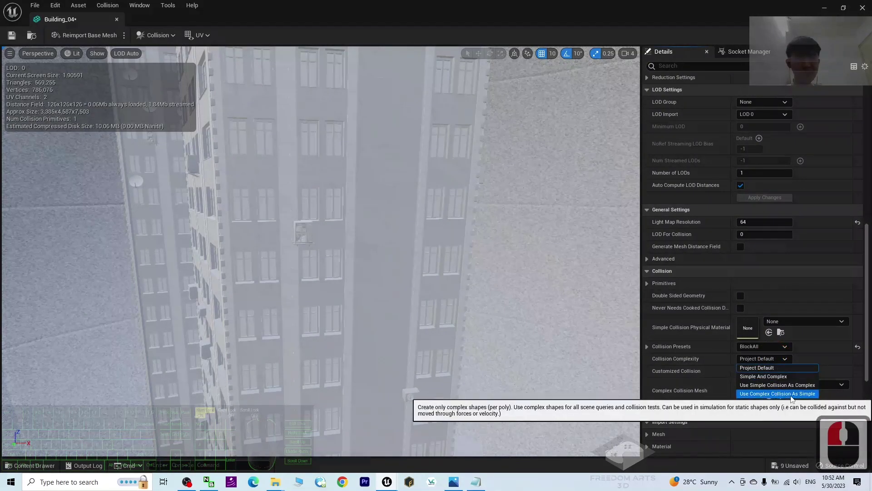
left_click(758, 394)
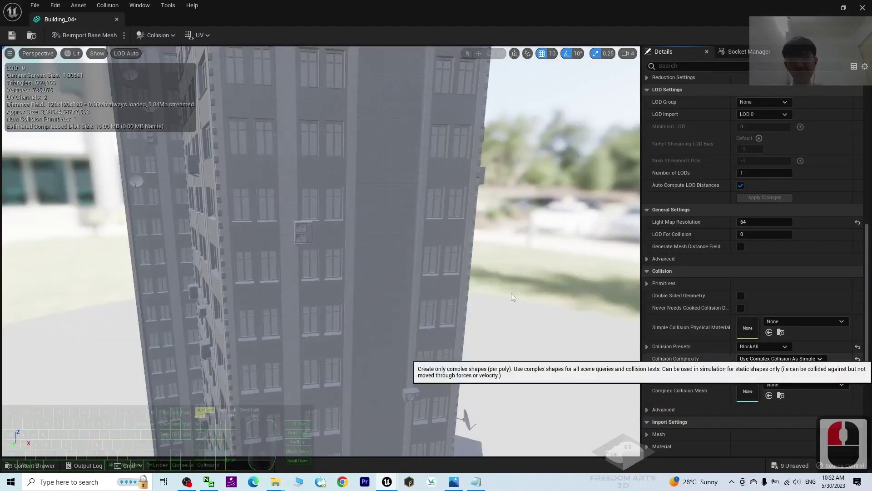
left_click(10, 40)
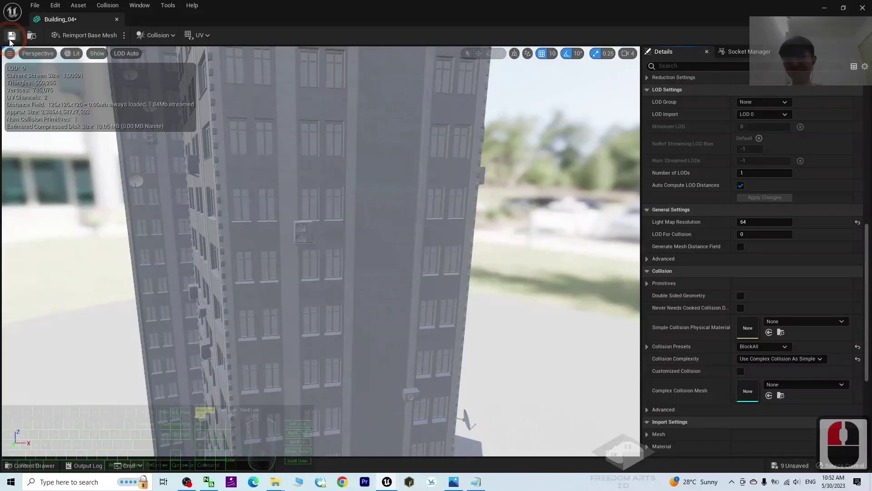
left_click(863, 8)
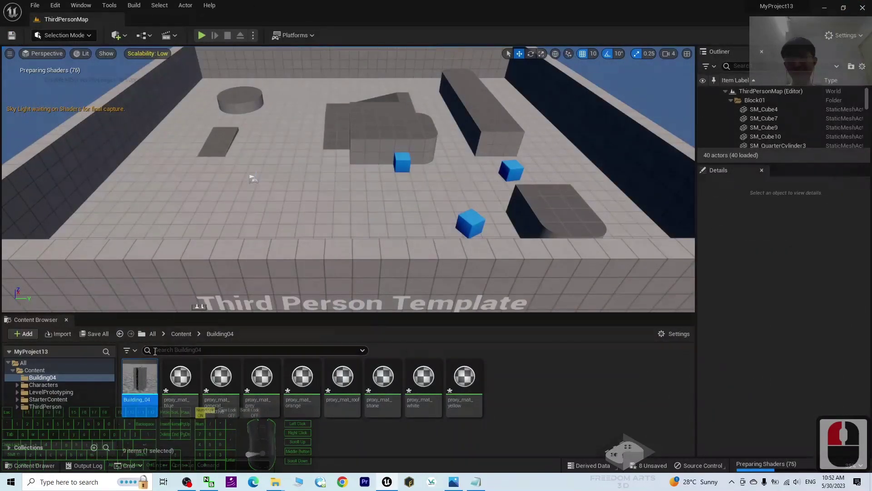
Place the Building_04 mesh on the level floor behind the player start, near the middle of the arena
left_click_drag(140, 379, 286, 161)
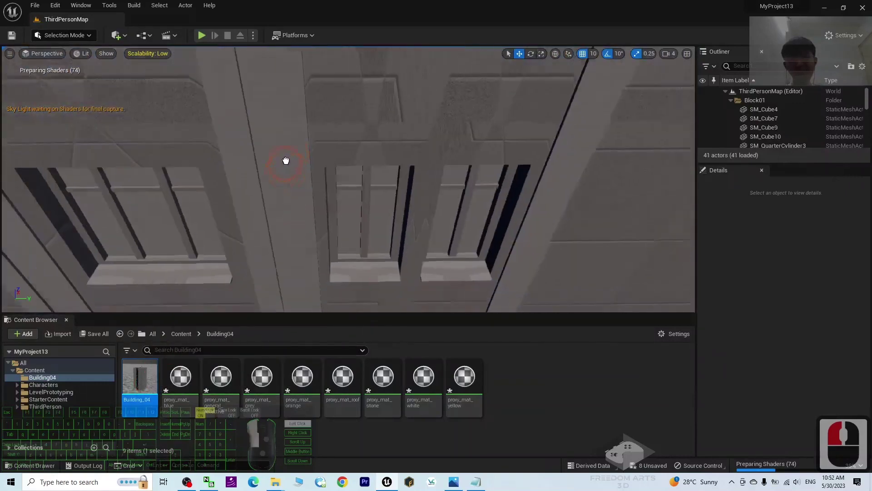
scroll(286, 160, "down", 10)
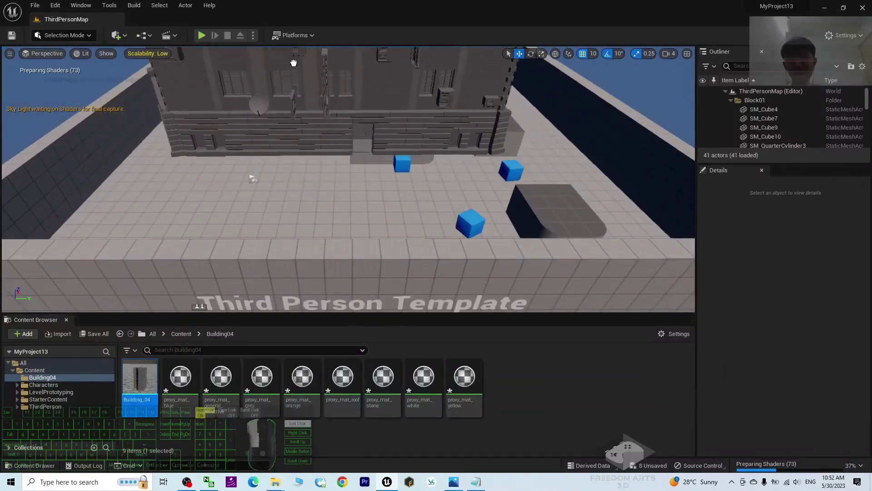
left_click_drag(294, 62, 290, 77)
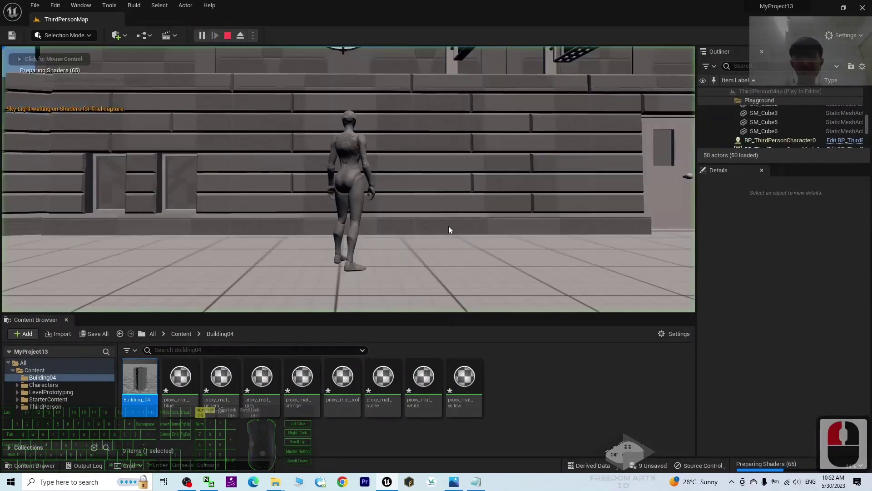
Play the level and run the character against the building's front wall and windows to test the collision
key("w")
key("d")
key("w")
key("d")
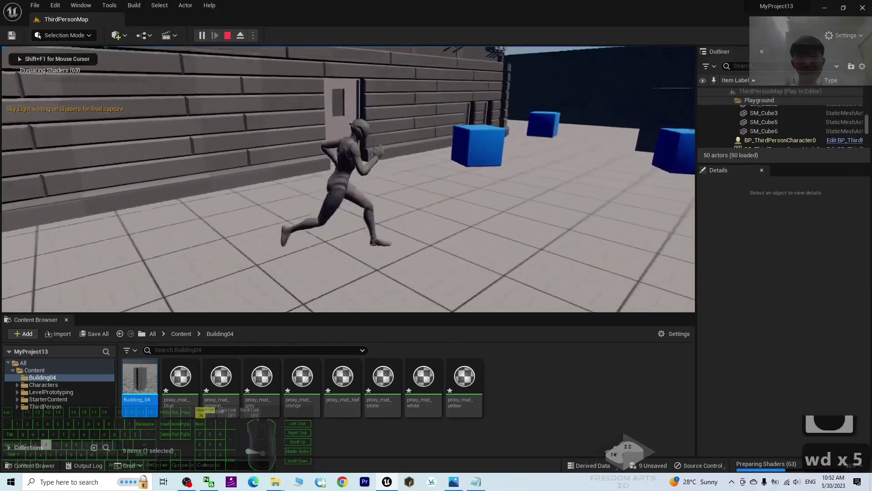
key("a")
key("w")
key("a")
key("w")
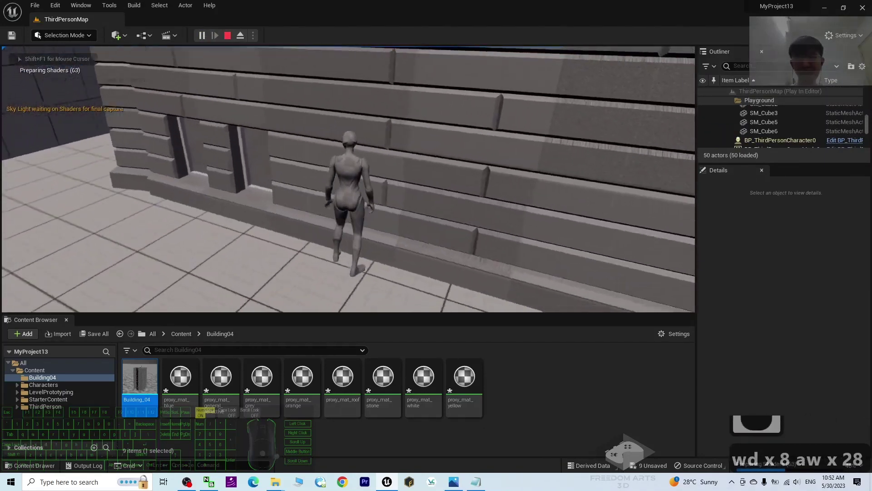
key("a")
key("w")
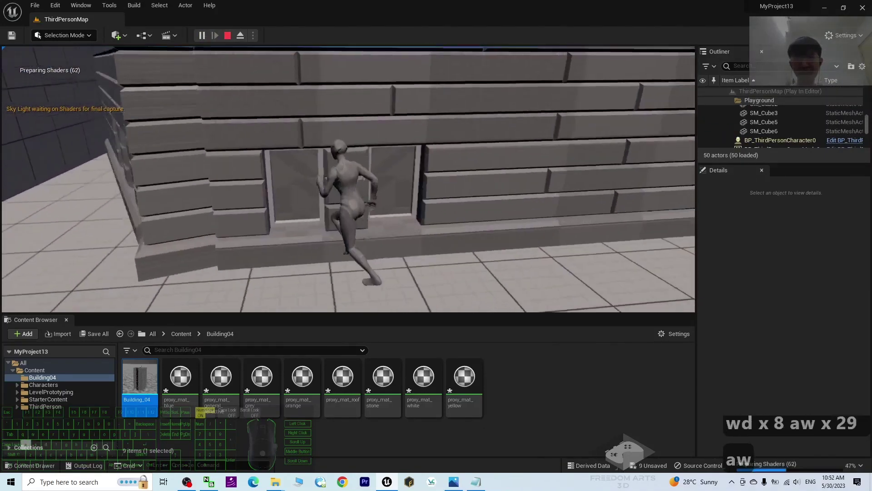
key("s")
key("w")
Run the character along the front wall and past the blue cubes toward the building's side doors
key("w")
key("d")
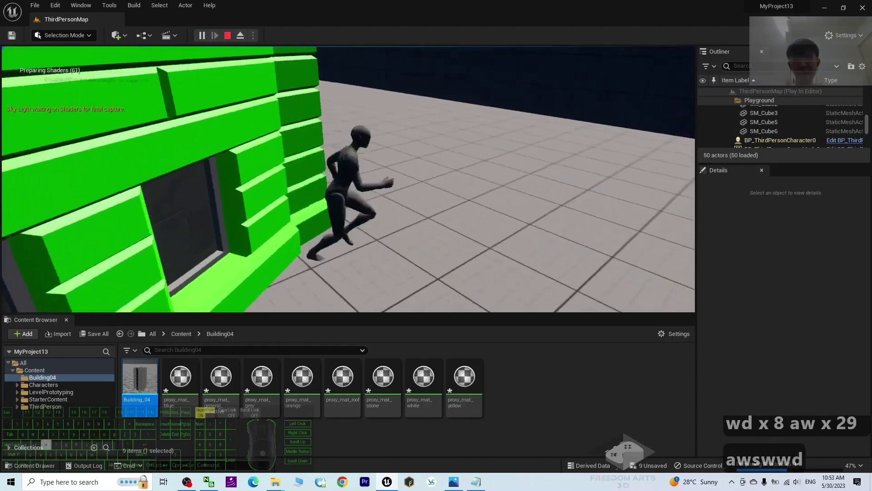
key("w")
key("d")
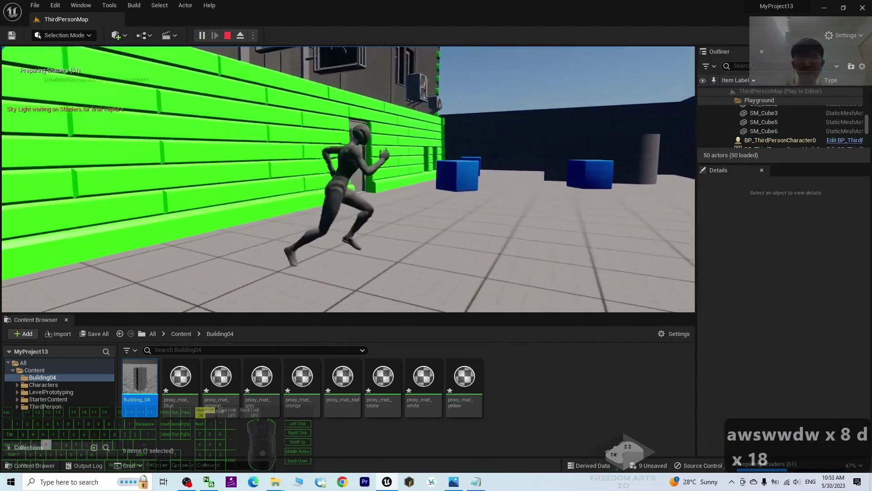
key("w")
key("w")
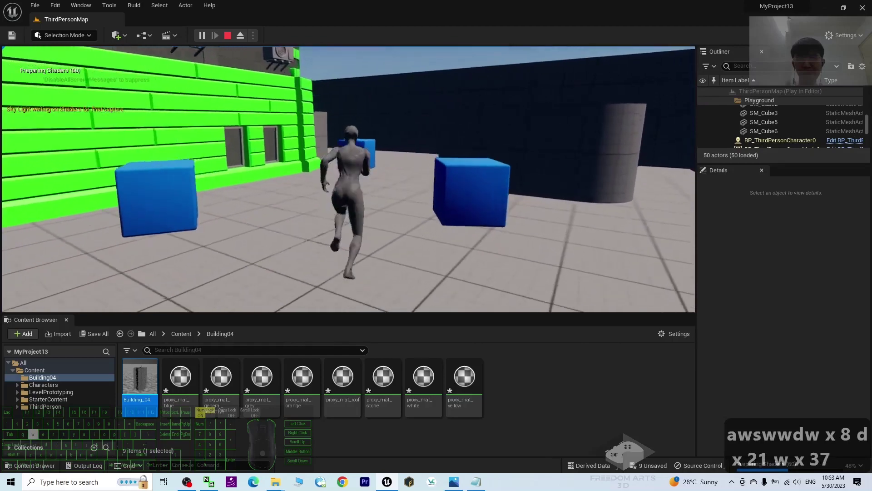
key("d")
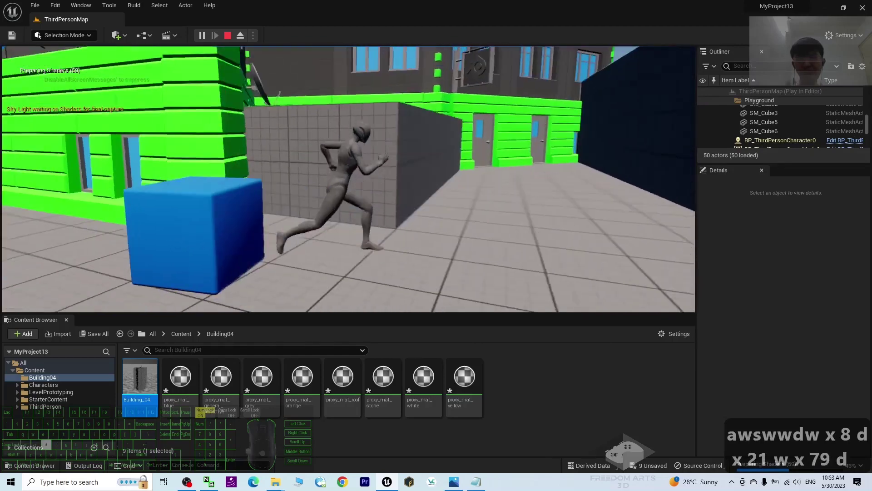
key("d")
key("w")
key("d")
key("d")
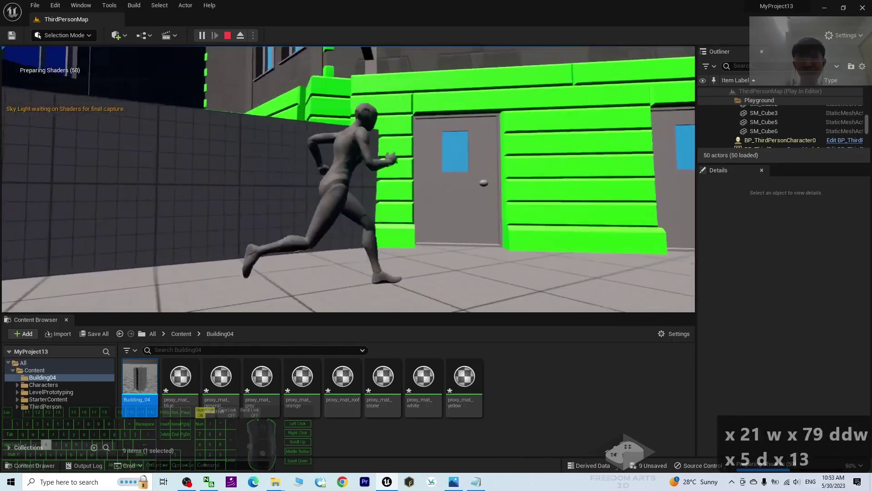
Run the character past the building's side doors and look up at the tower facades from the base
key("w")
key("w")
key("a")
key("a")
key("s")
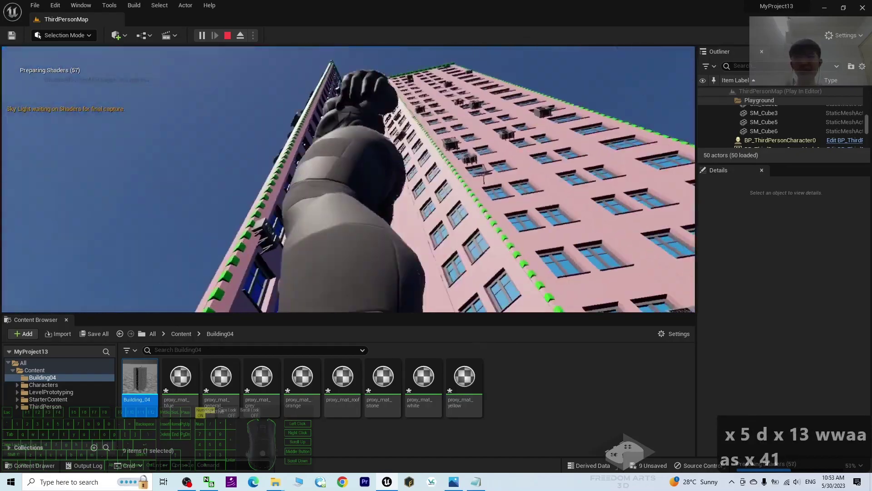
key("a")
key("s")
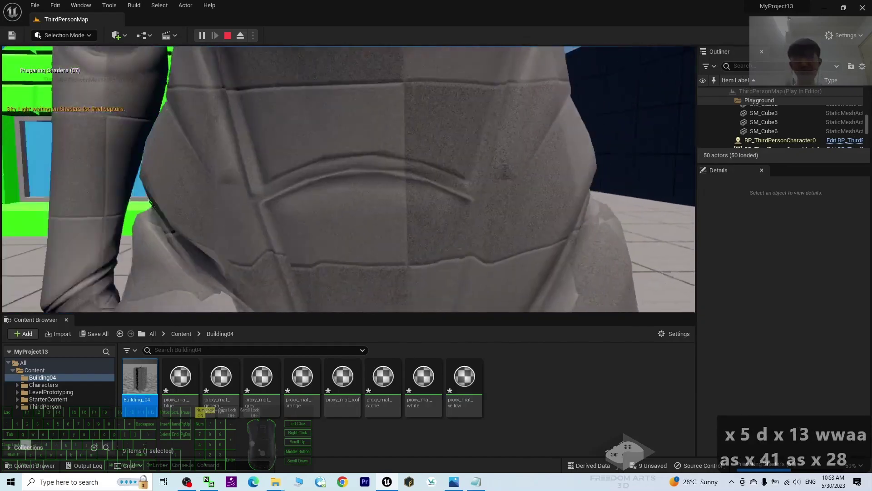
Run the character along the wall, jump from the blue cube at the door, and end the play session
key("a")
key("w")
key("a")
key("a")
key("w")
key("a")
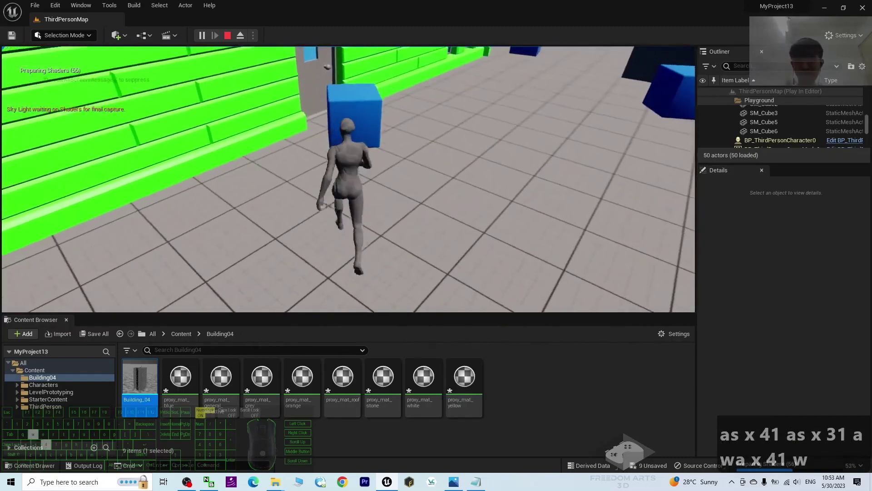
key("d")
key("w")
key("w")
key("a")
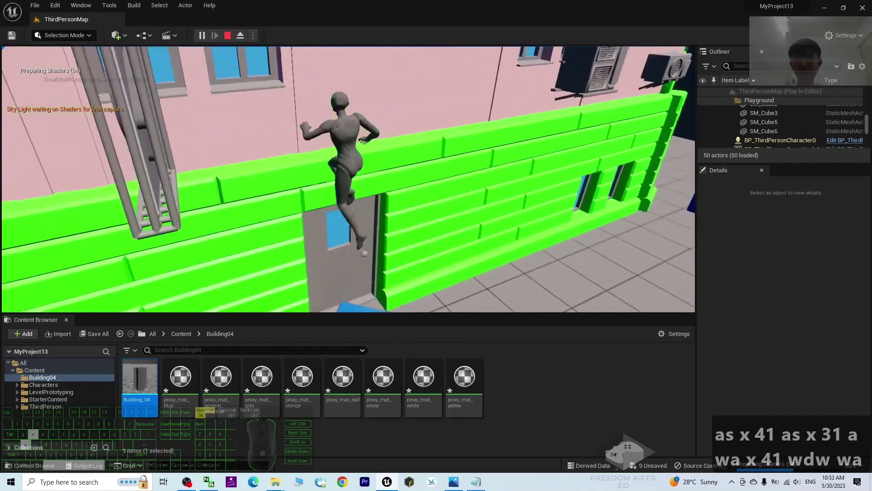
key("Escape")
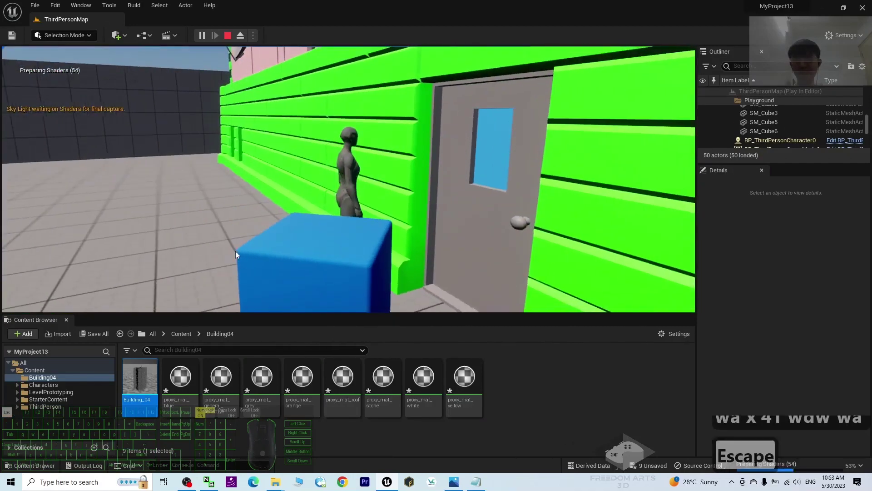
Move Building_04 along the X axis to 3880, clear of the blue cubes and the ramp blocks
scroll(235, 251, "down", 20)
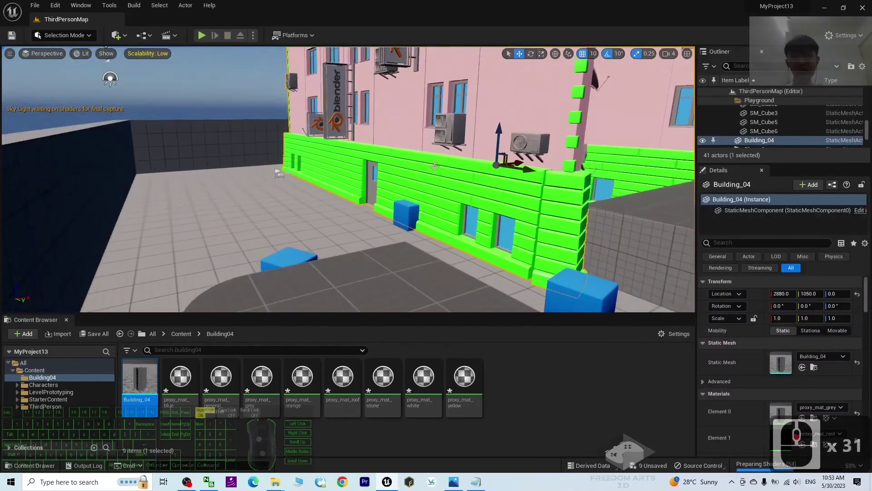
scroll(408, 203, "down", 13)
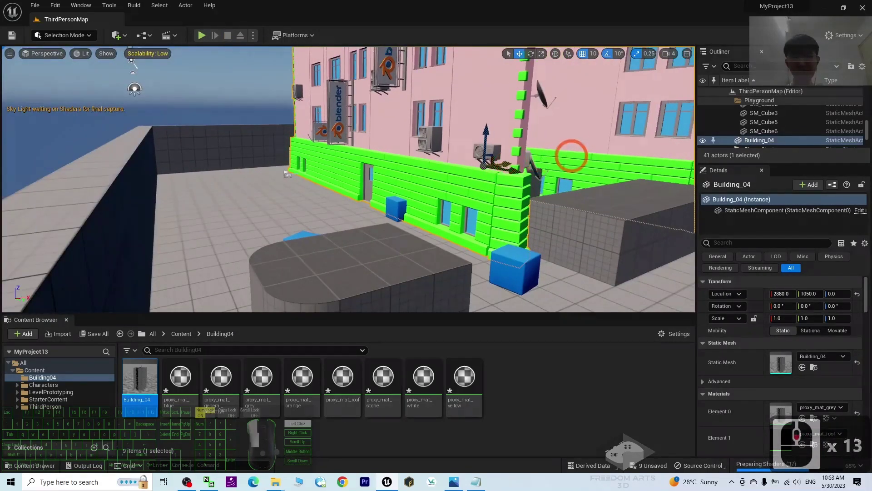
left_click_drag(572, 156, 574, 157, "ctrl")
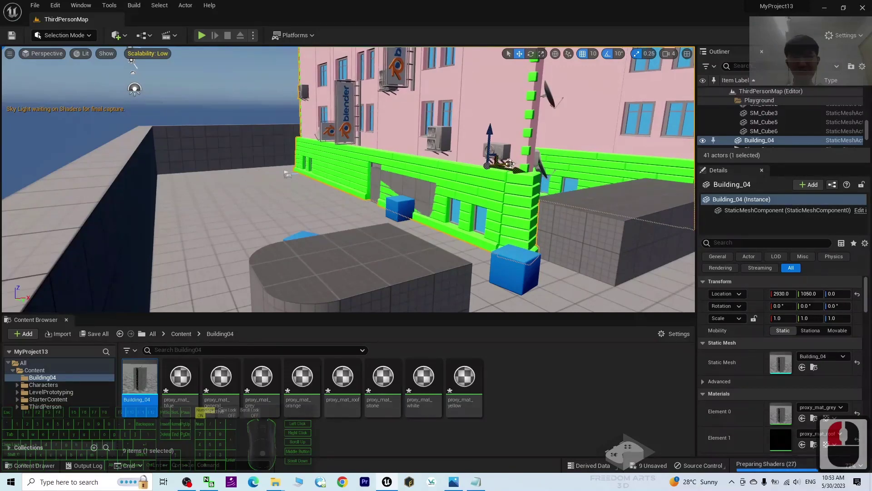
left_click_drag(510, 163, 537, 162)
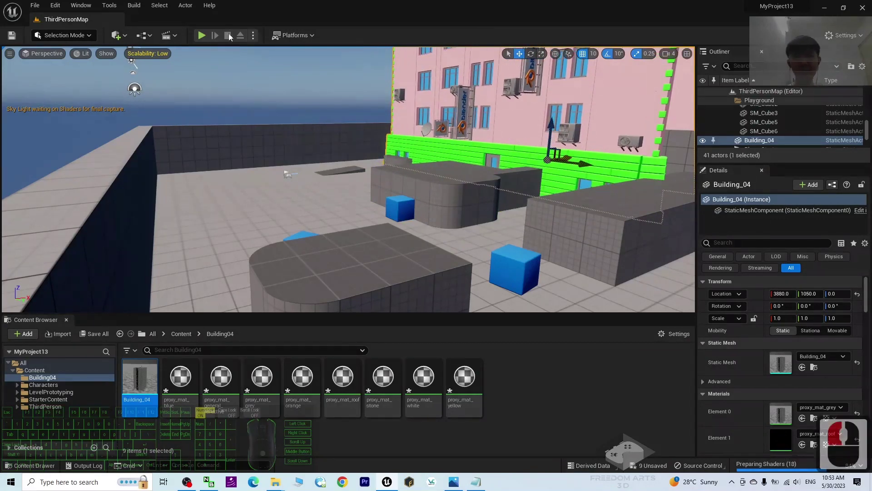
Play the level and run the character up the ramp beside the building's door toward the front windows
key("alt+p")
key("w")
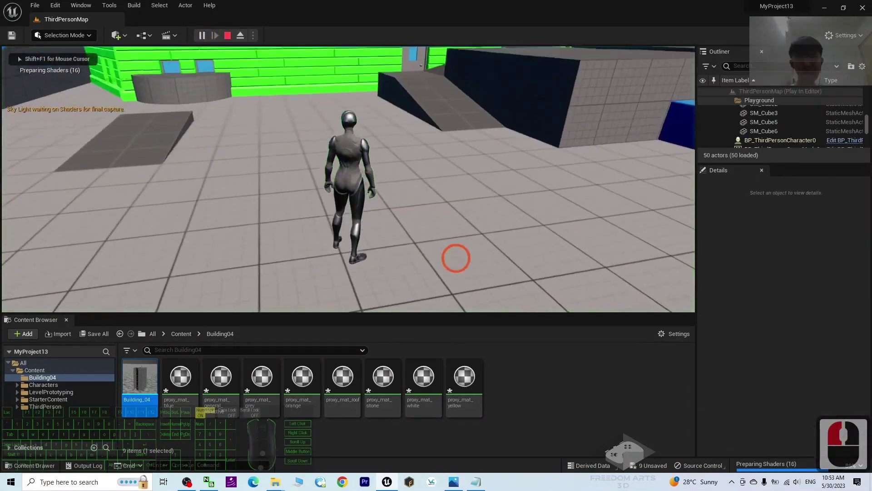
key("d")
key("a")
key("d")
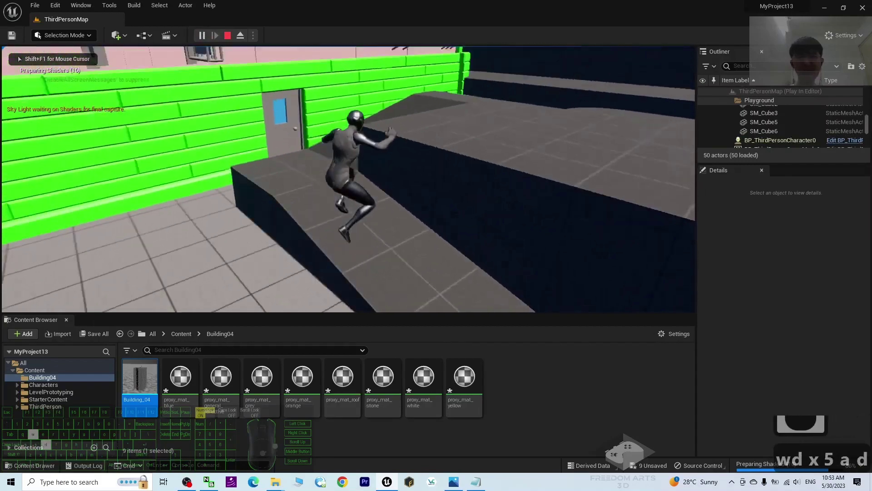
key("a")
key("d")
key("d")
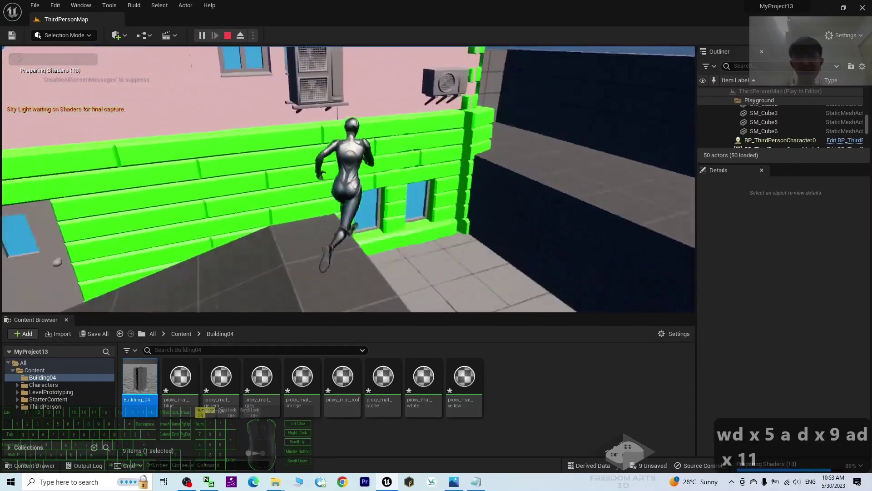
Run the character through the corridor between the blocks to the blue cube beside the rounded block
key("a")
key("w")
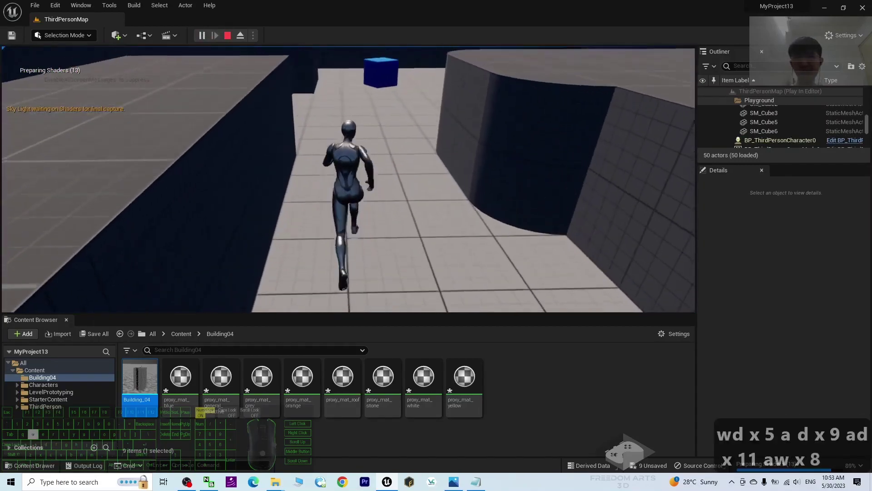
key("a")
key("a")
key("w")
key("w")
key("a")
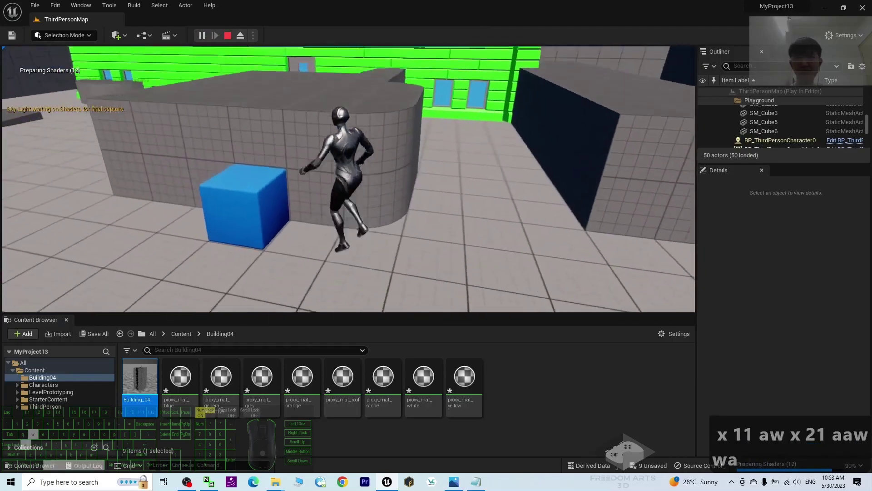
Run the character over the top of the rounded block toward the building's front door and windows
key("d")
key("w")
key("d")
key("a")
key("a")
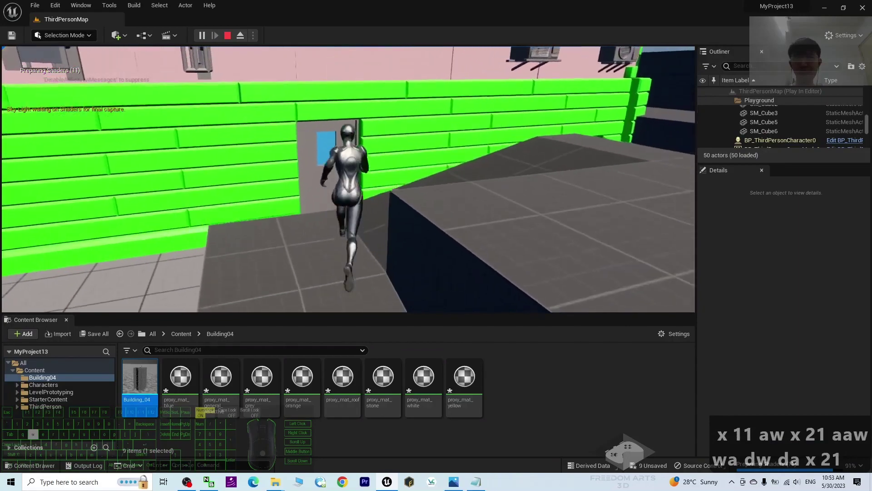
key("d")
key("s")
key("d")
key("a")
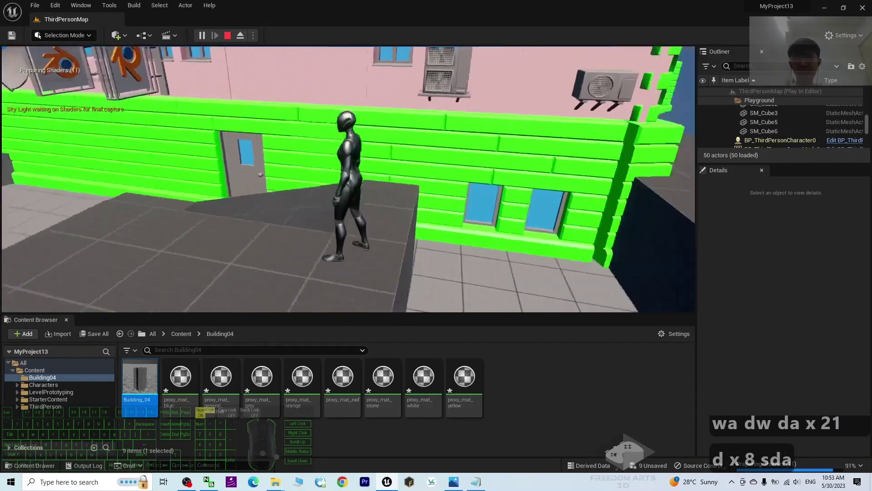
Run the character against the front door to test its collision, and continue along the wall toward the round platform
key("w")
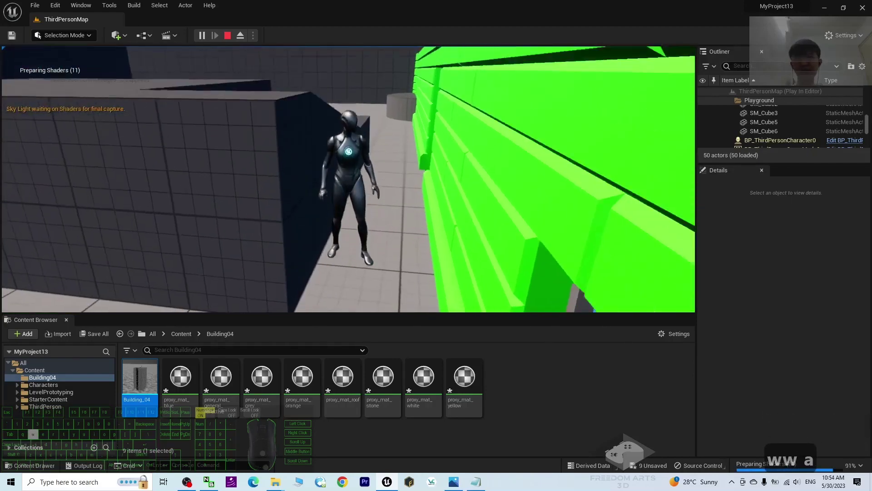
key("w")
key("a")
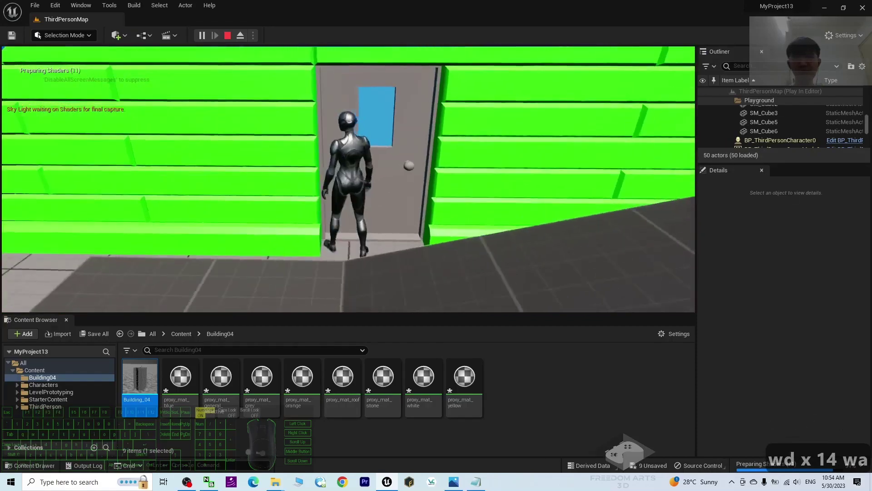
key("s")
key("d")
key("d")
key("d")
key("w")
key("w")
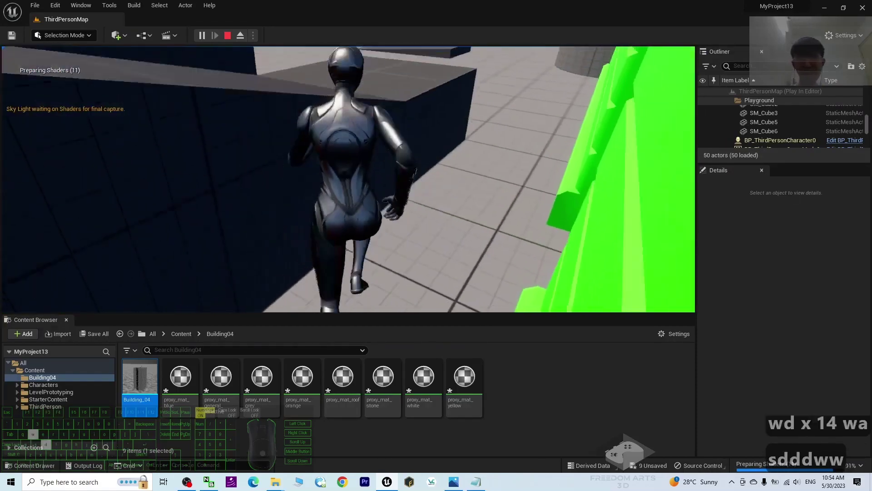
key("d")
key("a")
key("w")
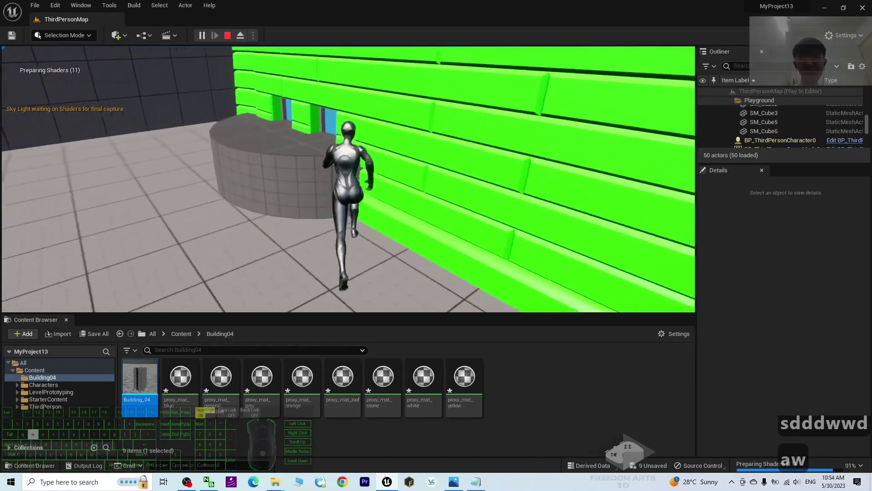
Jump the character onto the round platform and run around the building's corner to the side windows
key("w")
key("w")
key("a")
key("d")
key("a")
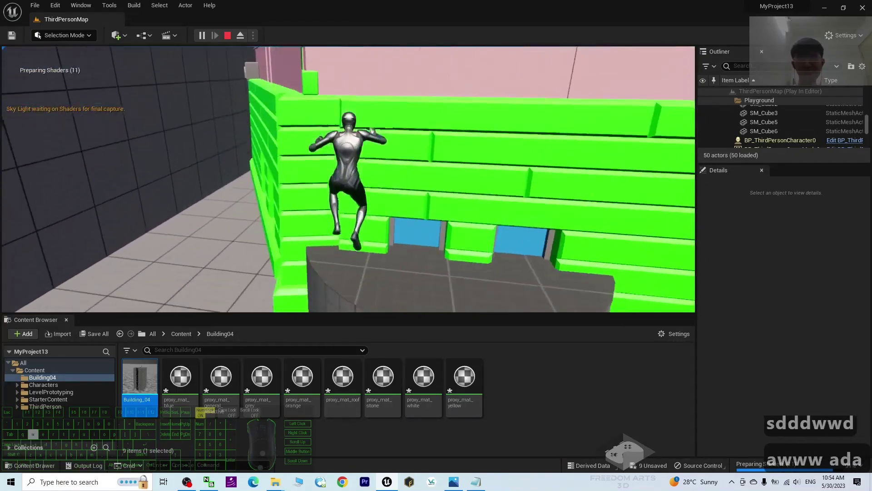
key("a")
key("d")
key("w")
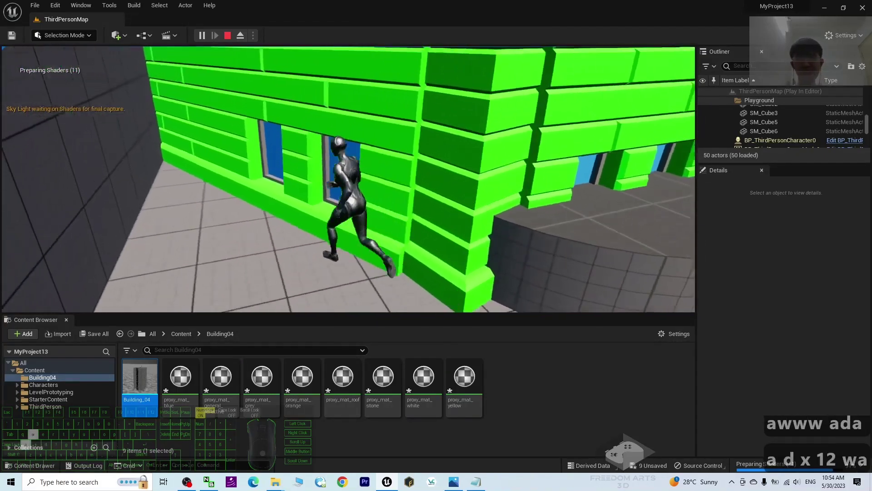
Run the character from the side windows back around the corner to the front, and end the play session
key("a")
key("d")
key("d")
key("d")
key("d")
key("w")
key("w")
key("w")
key("w")
key("w")
key("w")
key("w")
key("w")
key("w")
key("w")
key("w")
key("w")
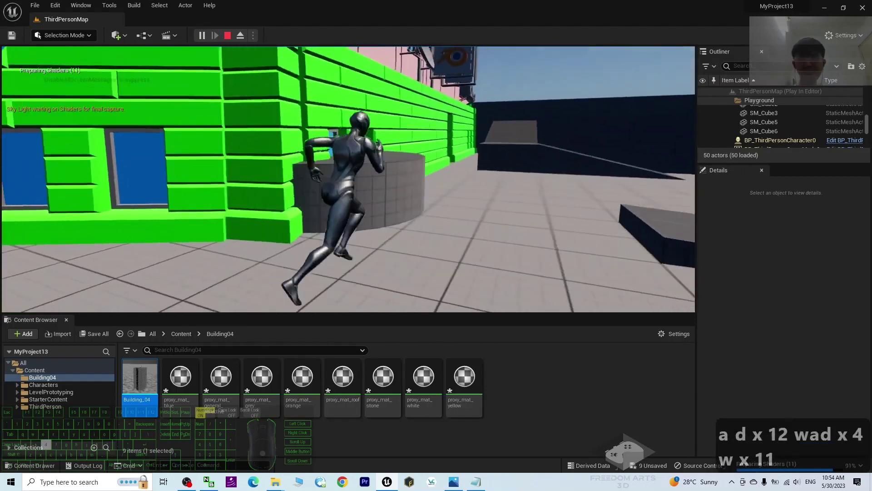
key("Escape")
Show the cover.jpg image in the photo viewer and switch back to Unreal Editor
left_click(460, 486)
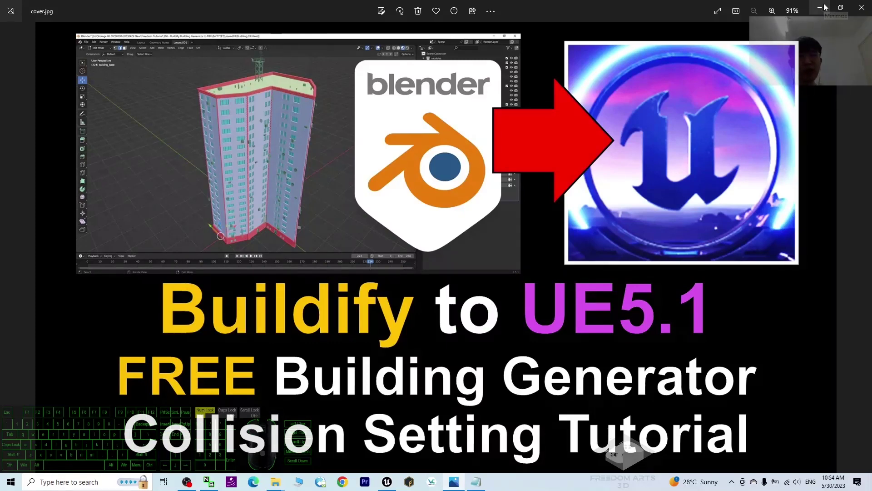
left_click(387, 482)
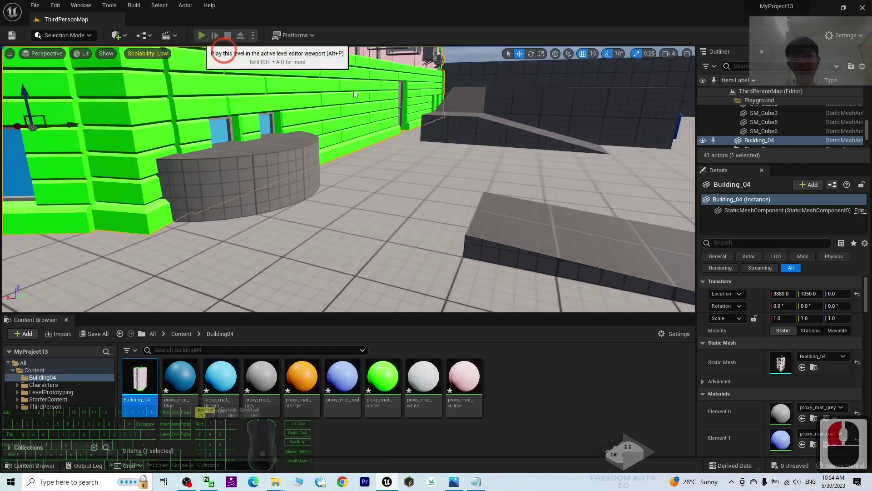
Play the level again and run the character along the front wall, past the ramp and between the blocks
key("w")
key("d")
key("a")
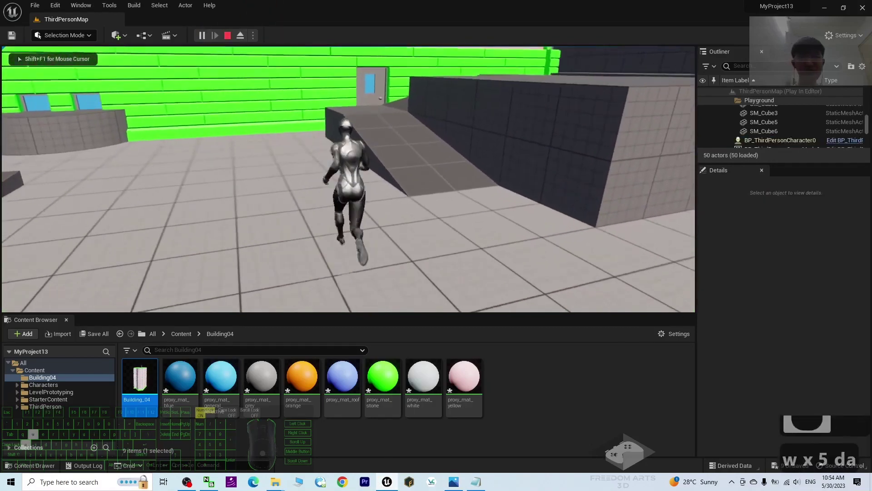
key("d")
key("d")
key("a")
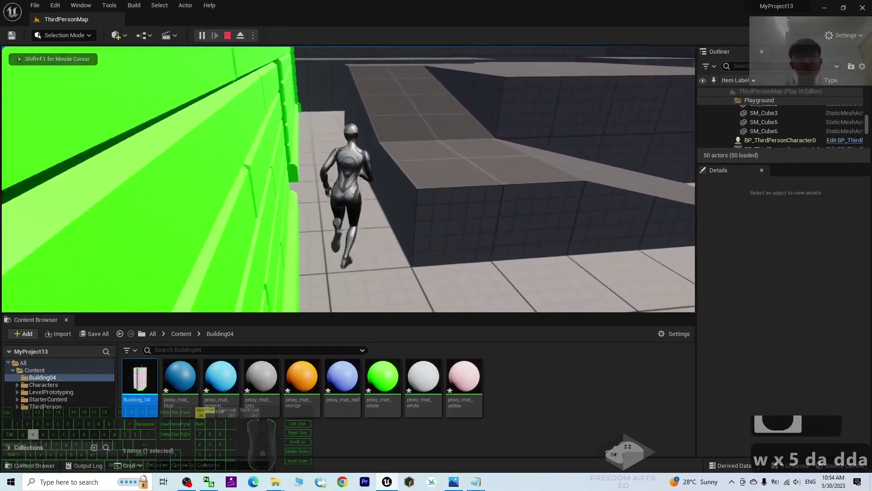
key("a")
key("d")
key("d")
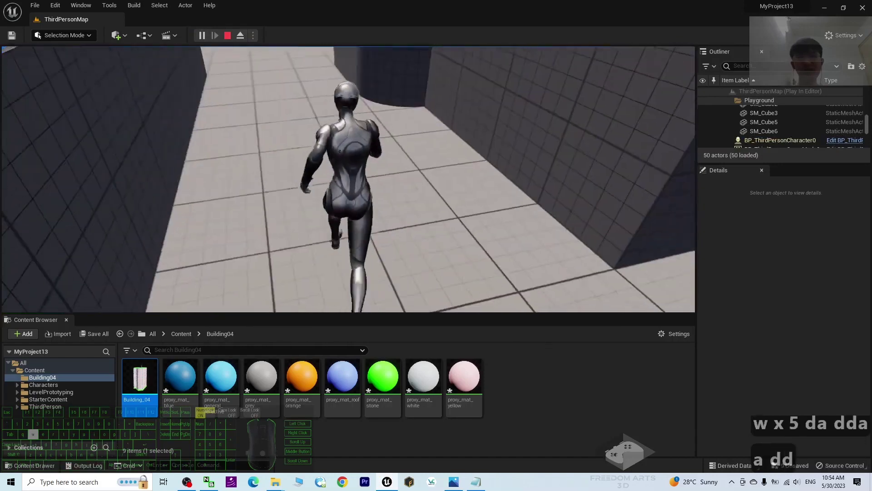
Run the character to the blue cube and jump from it onto the rounded block facing the building
key("d")
key("d")
key("a")
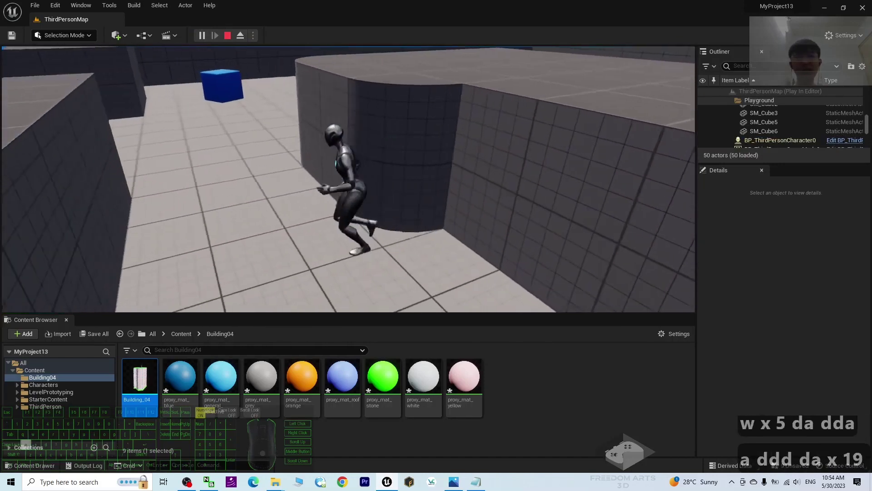
key("w")
key("a")
key("s")
key("w")
key("d")
key("a")
key("d")
key("d")
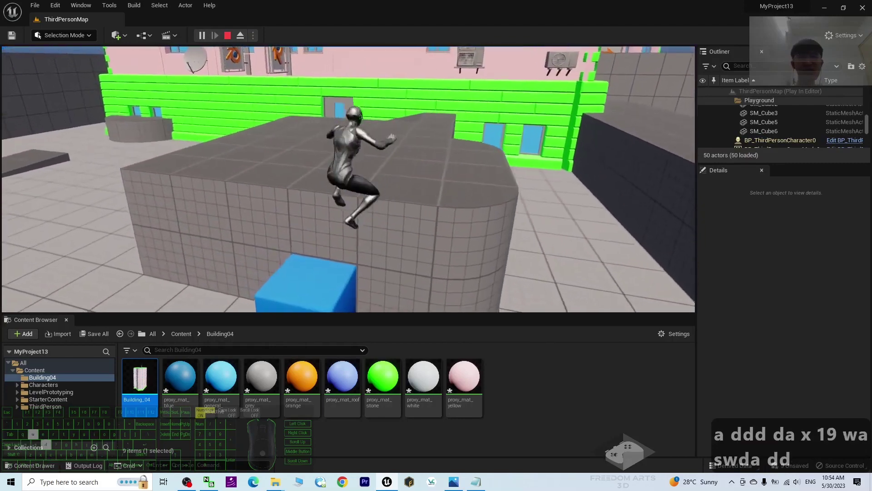
Jump the character from the block onto the ledge above the front wall to test the air conditioners' and Blender signs' collision
key("d")
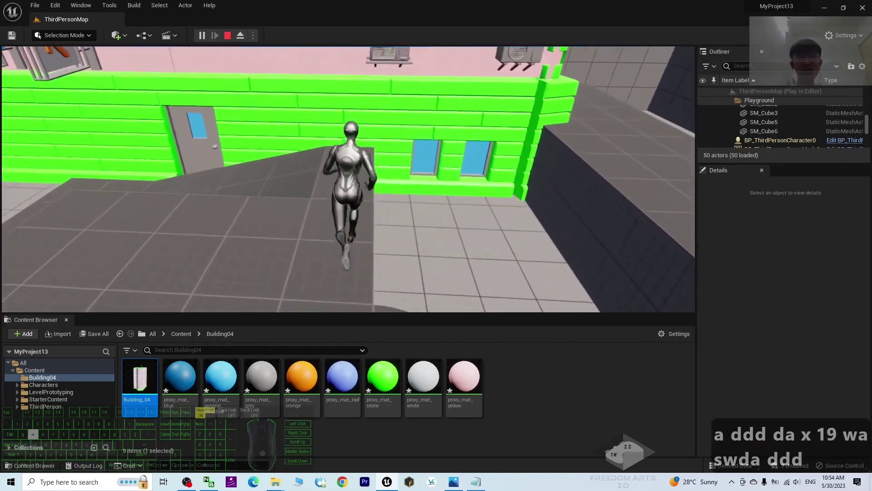
key("a")
key("w")
key("d")
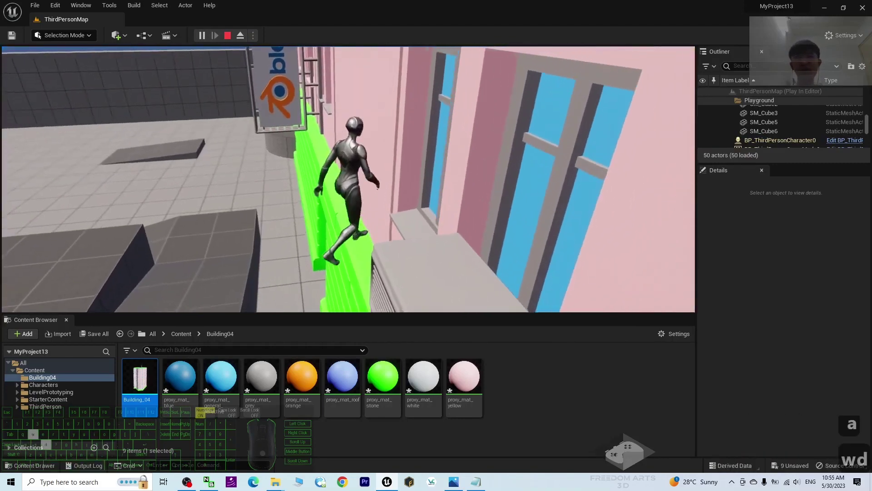
key("w")
key("d")
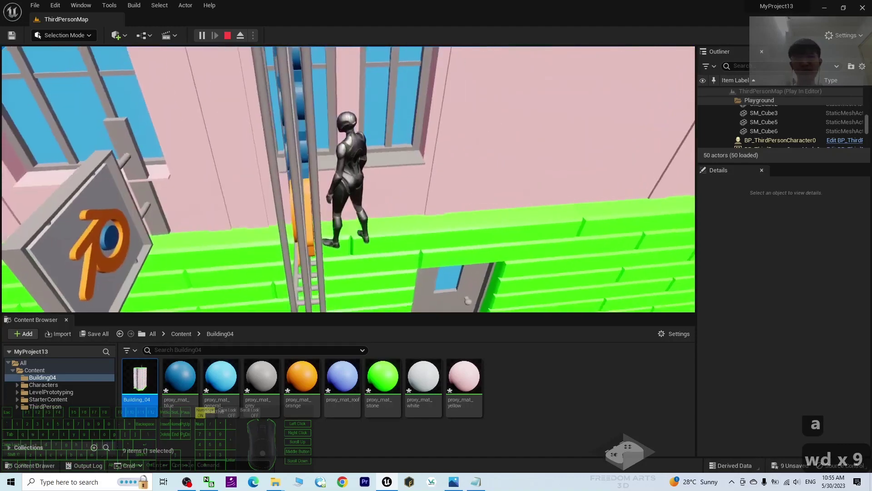
key("w")
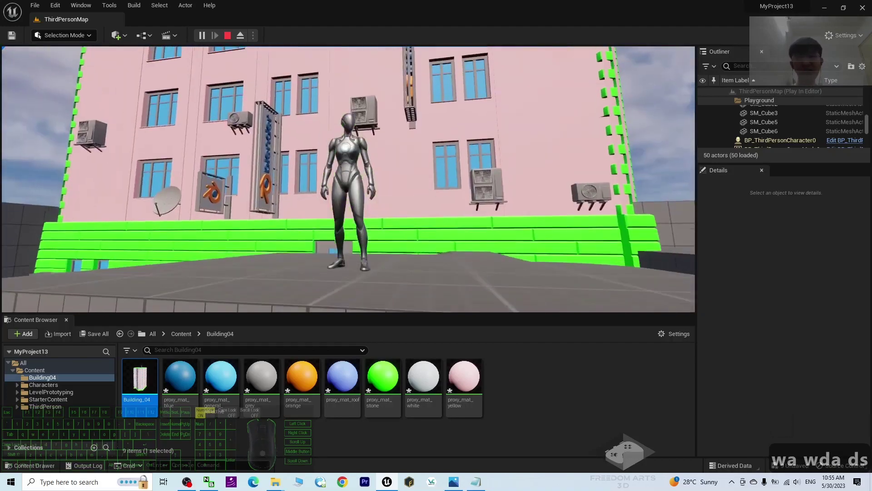
End the play session and switch to the cover.jpg image in the photo viewer
key("Escape")
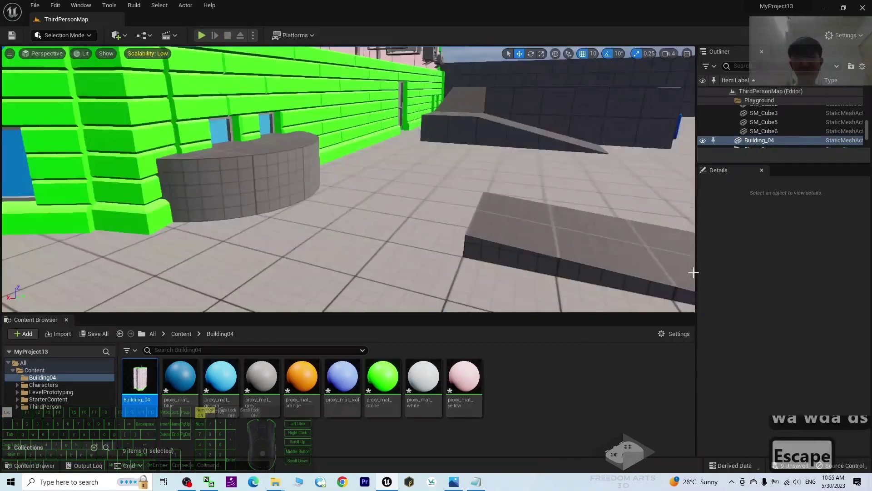
left_click(454, 482)
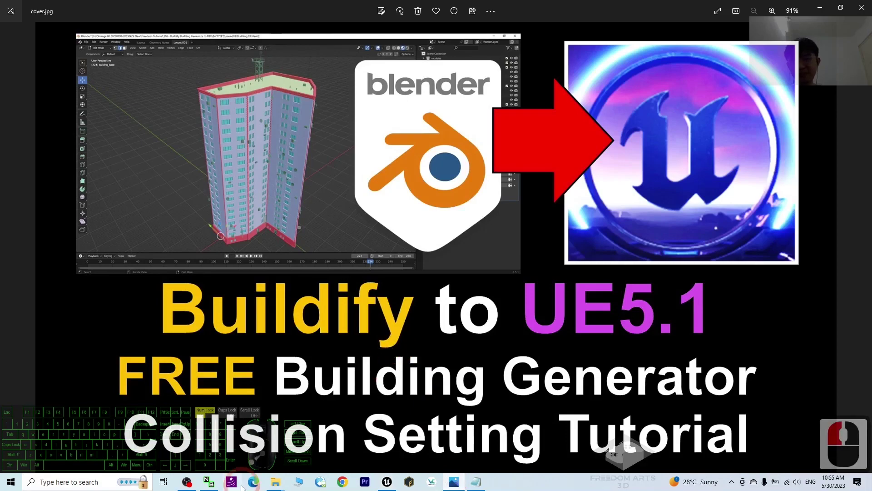